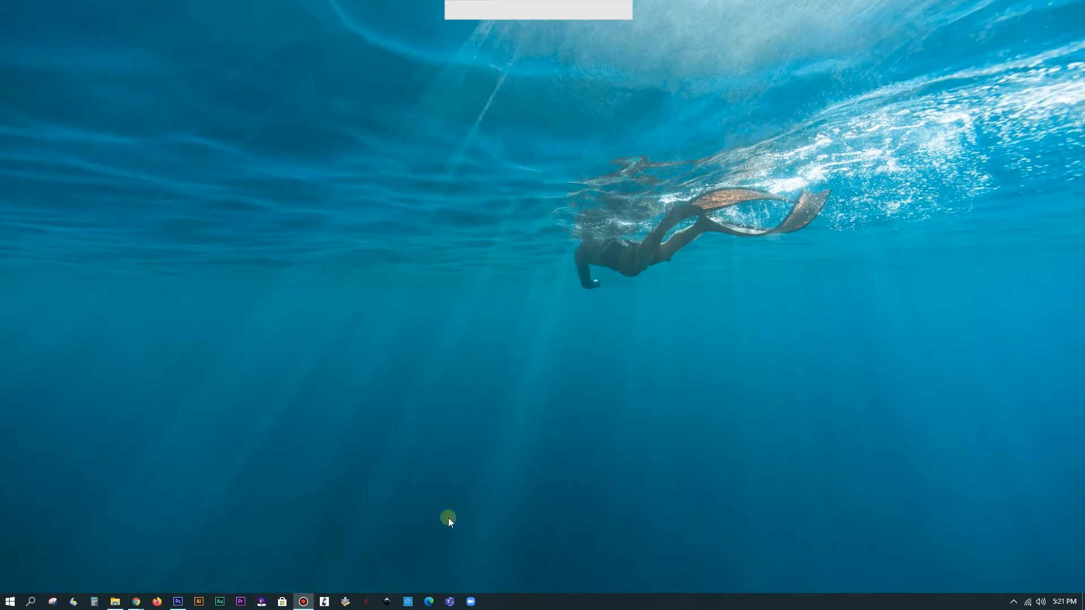
- Open the existing "to the moon" drawing in VCarve Pro and check its job setup without changing the settings
left_click(345, 601)
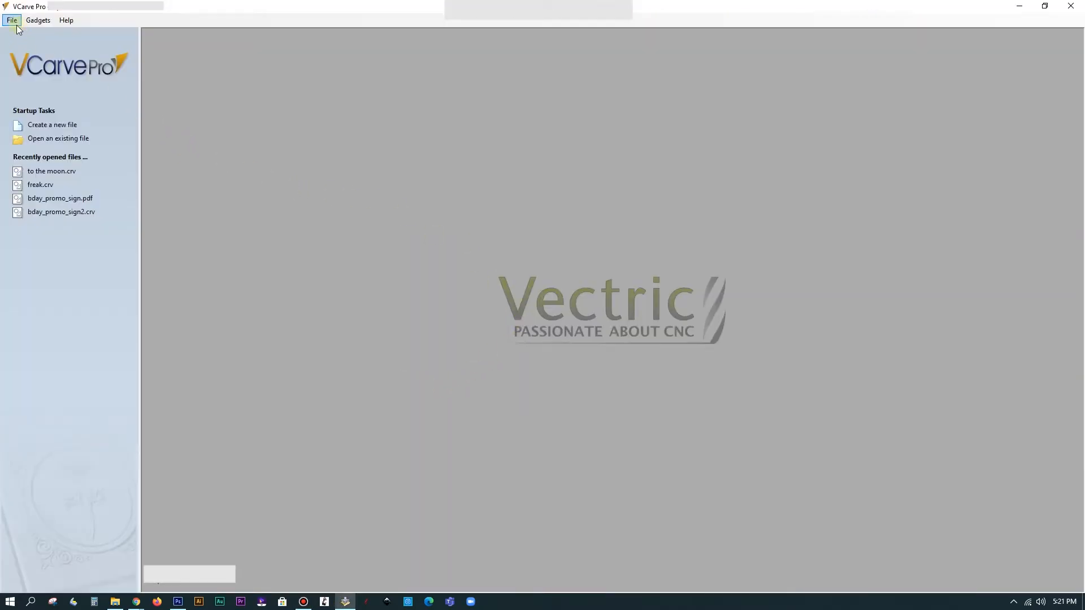
left_click(50, 139)
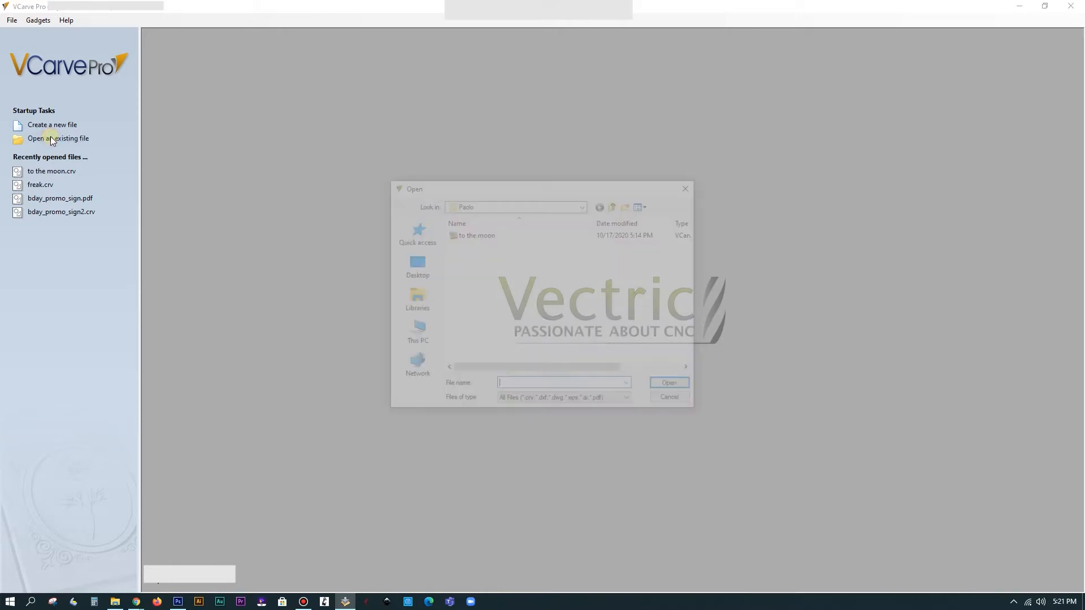
left_click(464, 235)
double_click(463, 235)
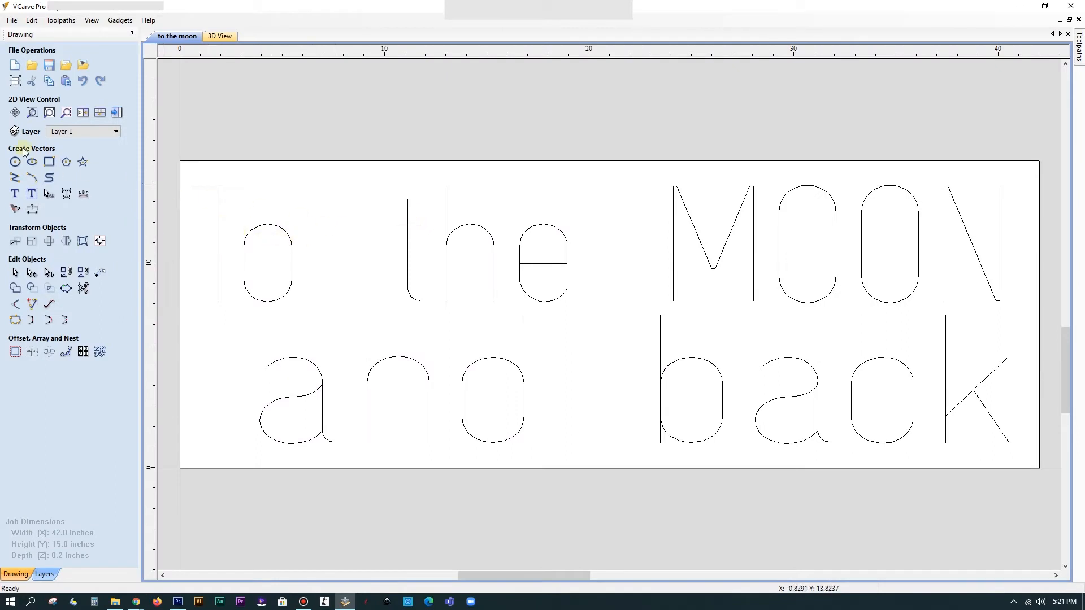
left_click(15, 81)
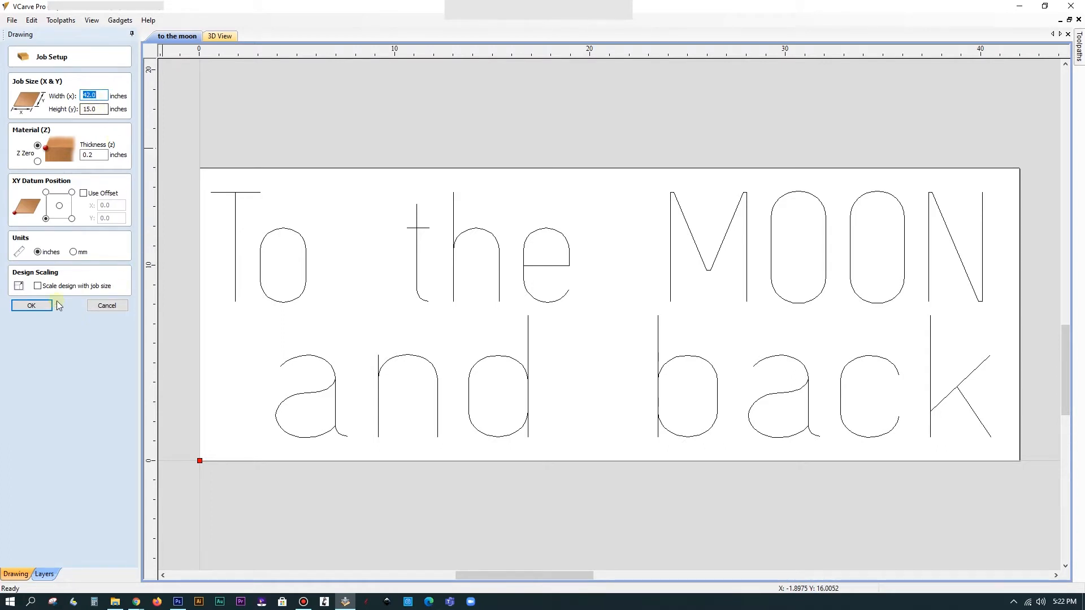
left_click(37, 306)
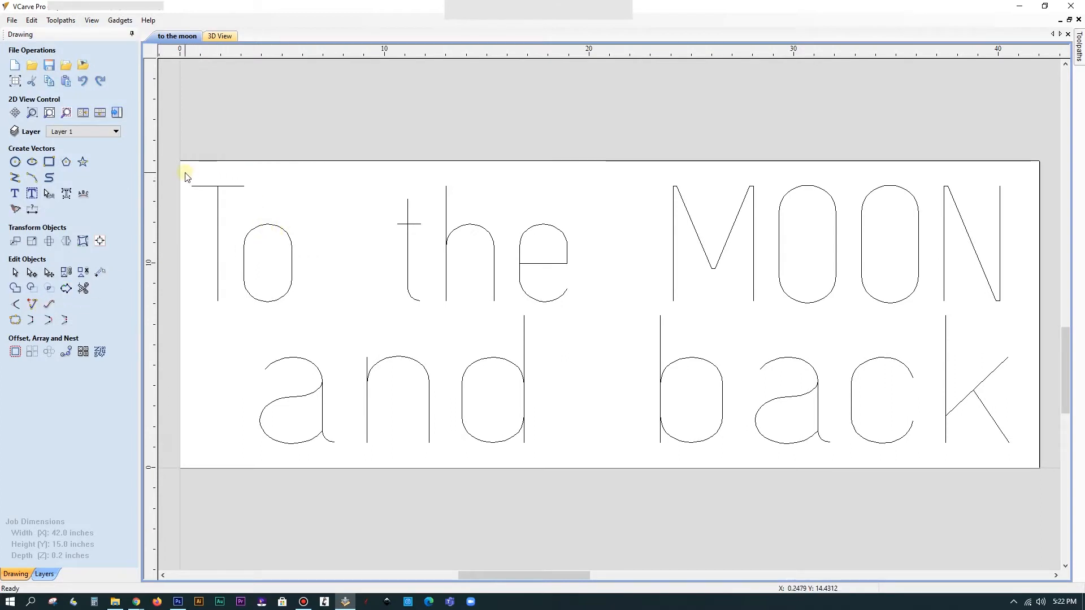
- Select all the "To the MOON and back" lettering and offset it to both sides by 0.104 inches, keeping the original lines
left_click_drag(185, 172, 1032, 457)
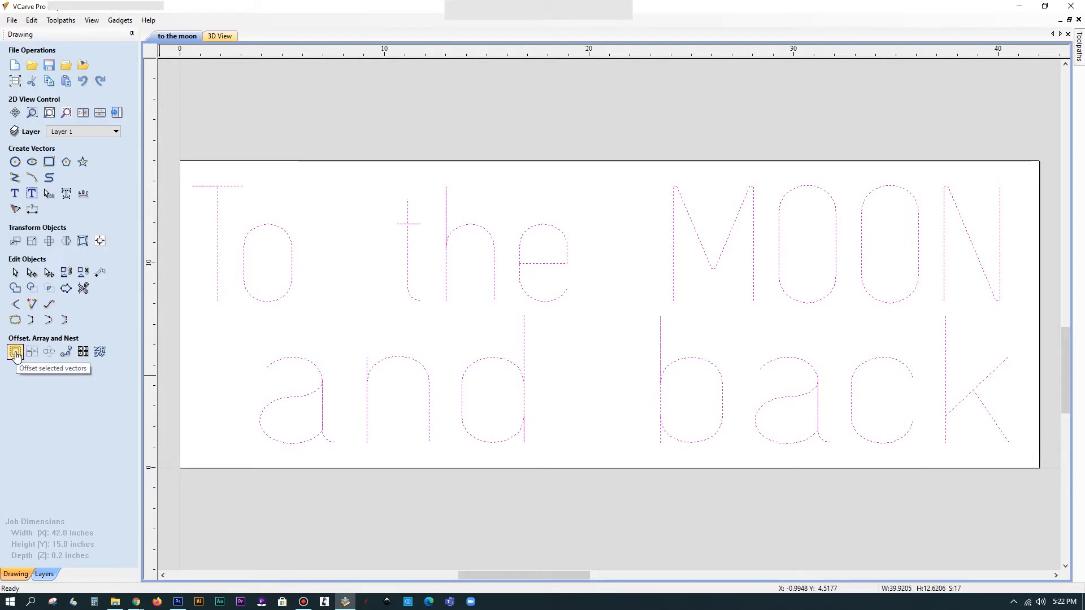
left_click(15, 352)
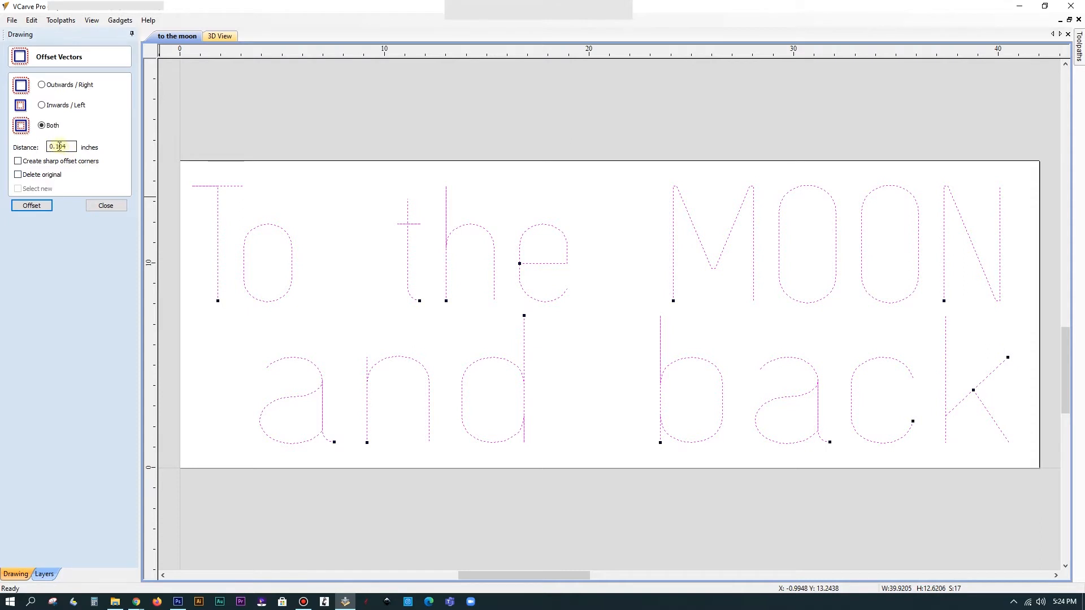
left_click(37, 207)
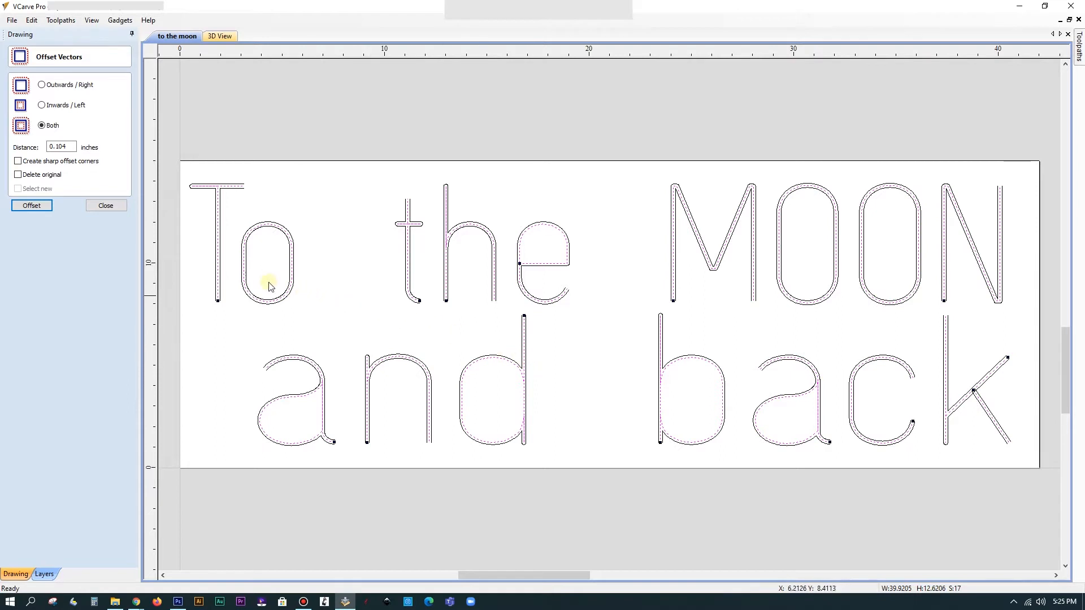
left_click(107, 205)
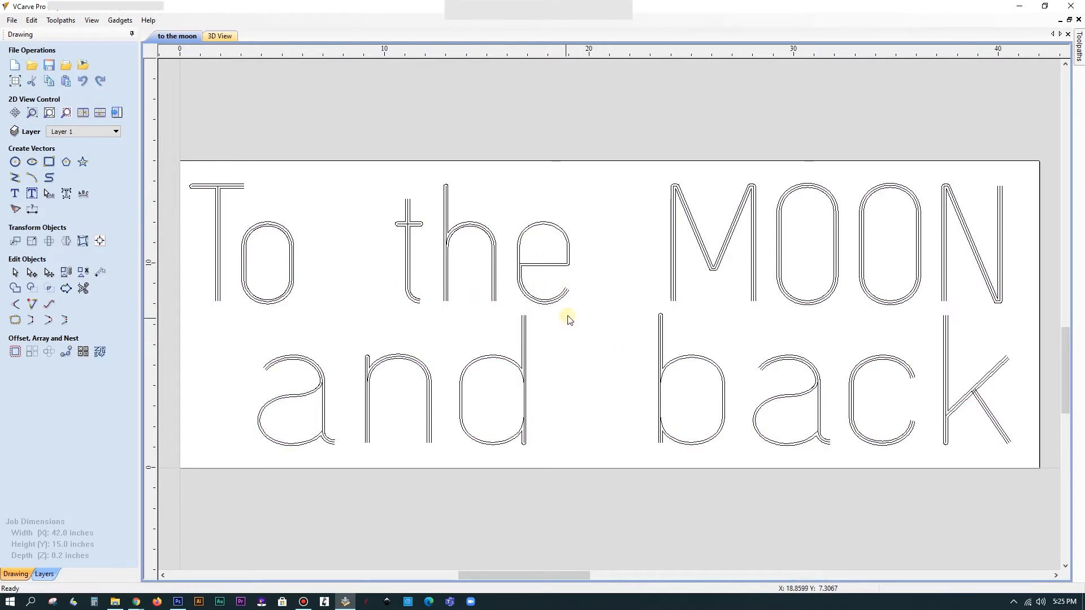
- Trim away the lower curved tail of the original centre line in the "e" of "the", keeping its closed upper loop
scroll(565, 313, "up", 5)
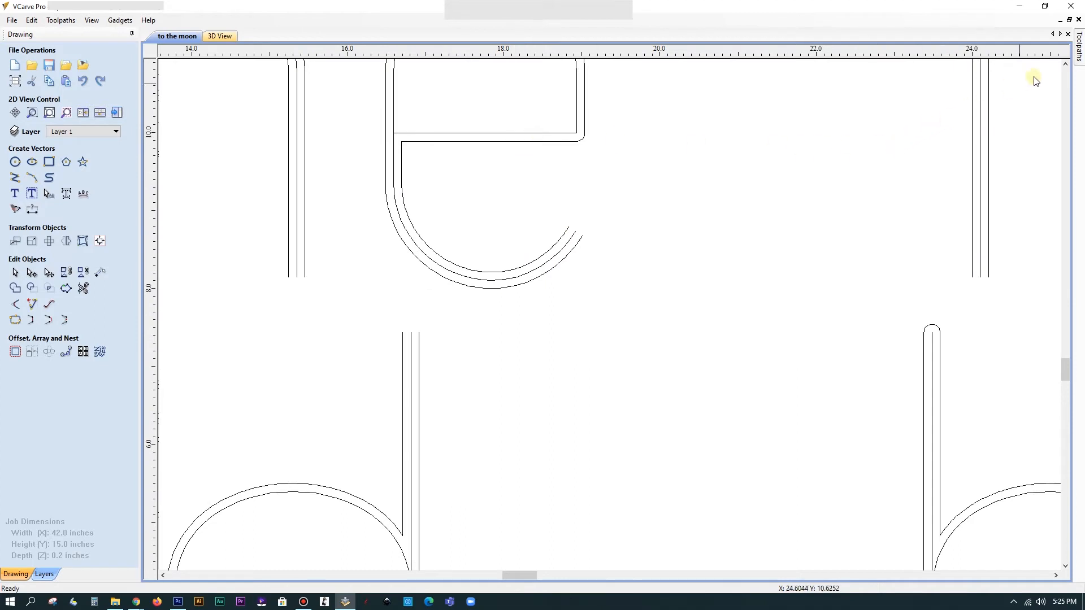
left_click(1065, 64)
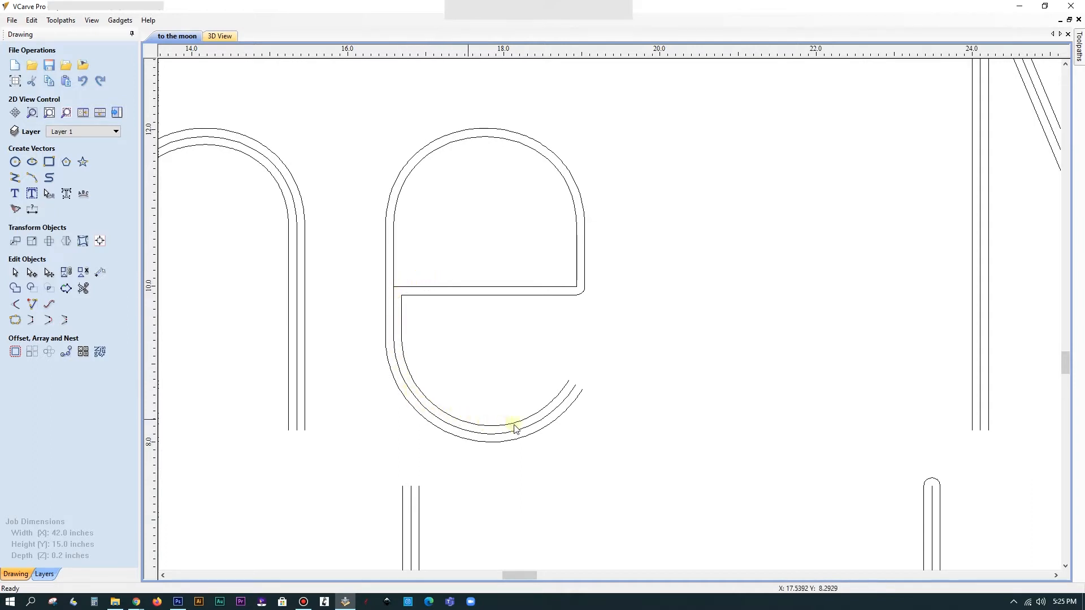
left_click(565, 402)
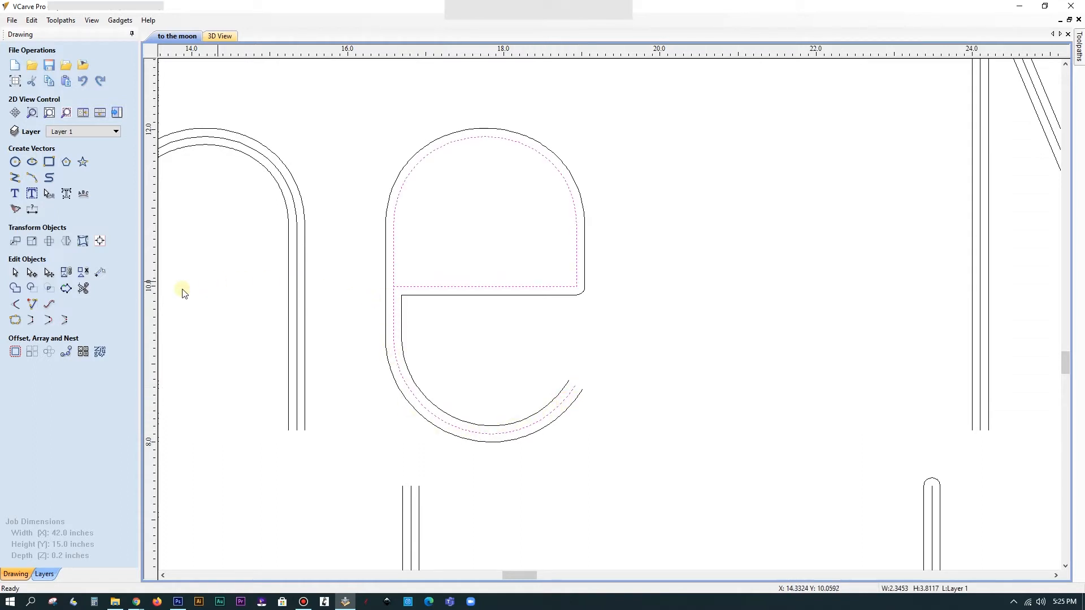
left_click(83, 290)
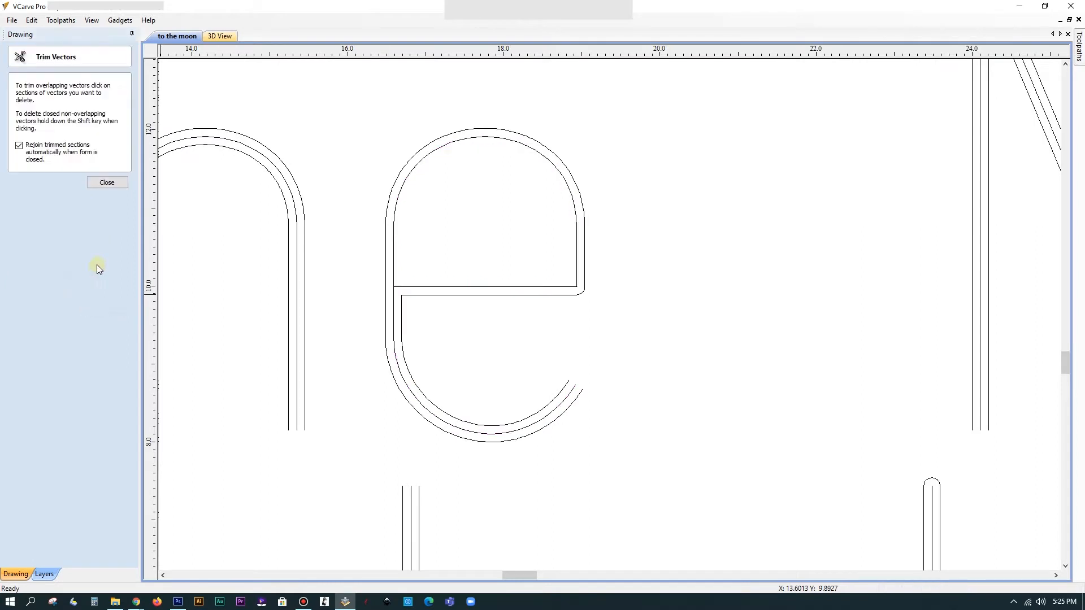
left_click(107, 183)
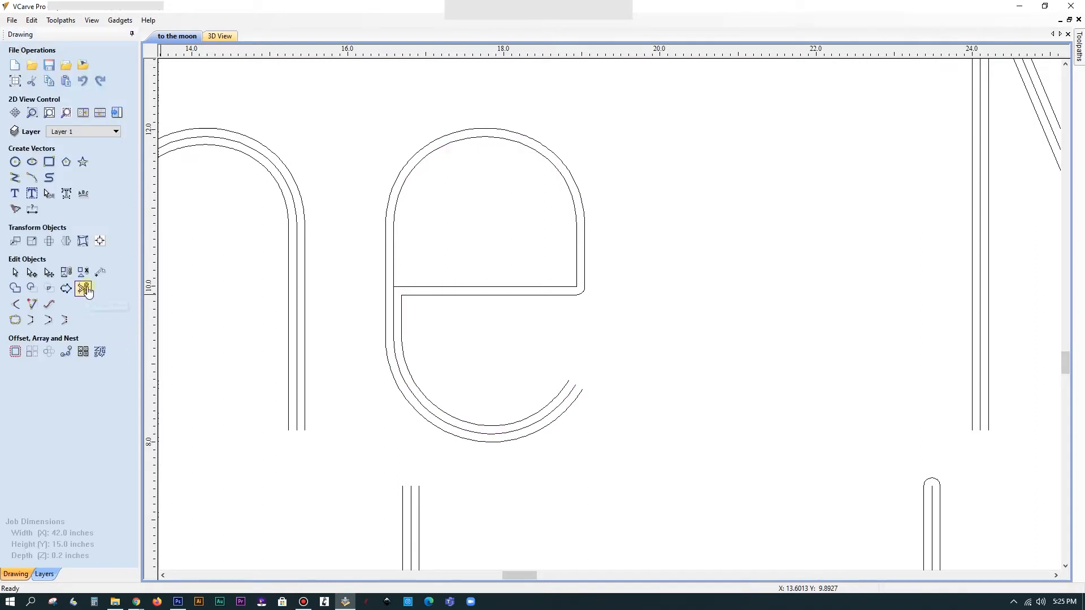
left_click(83, 291)
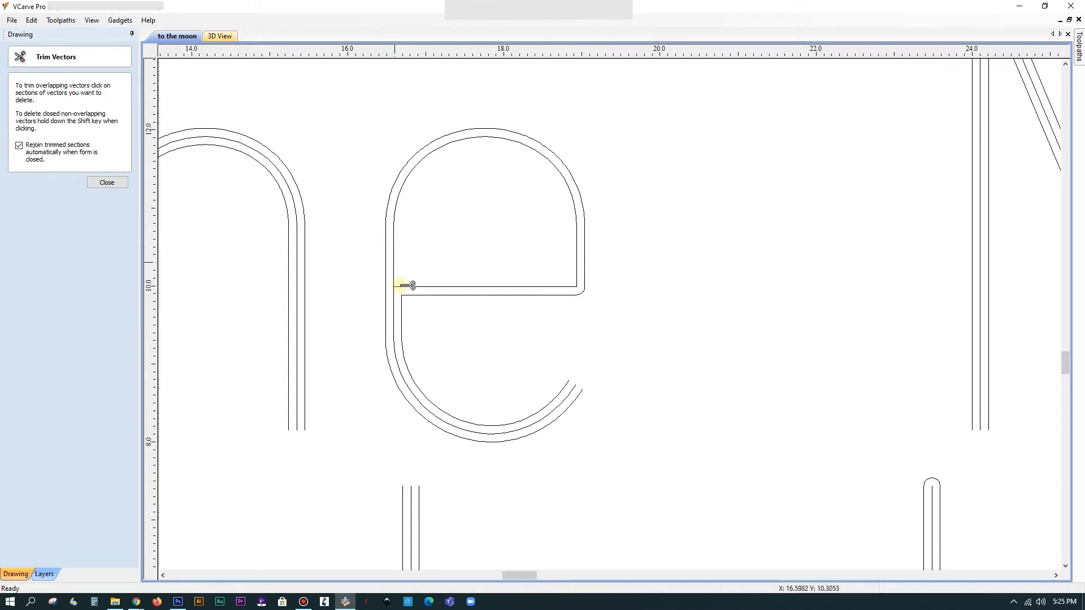
scroll(401, 282, "up", 3)
left_click(383, 308)
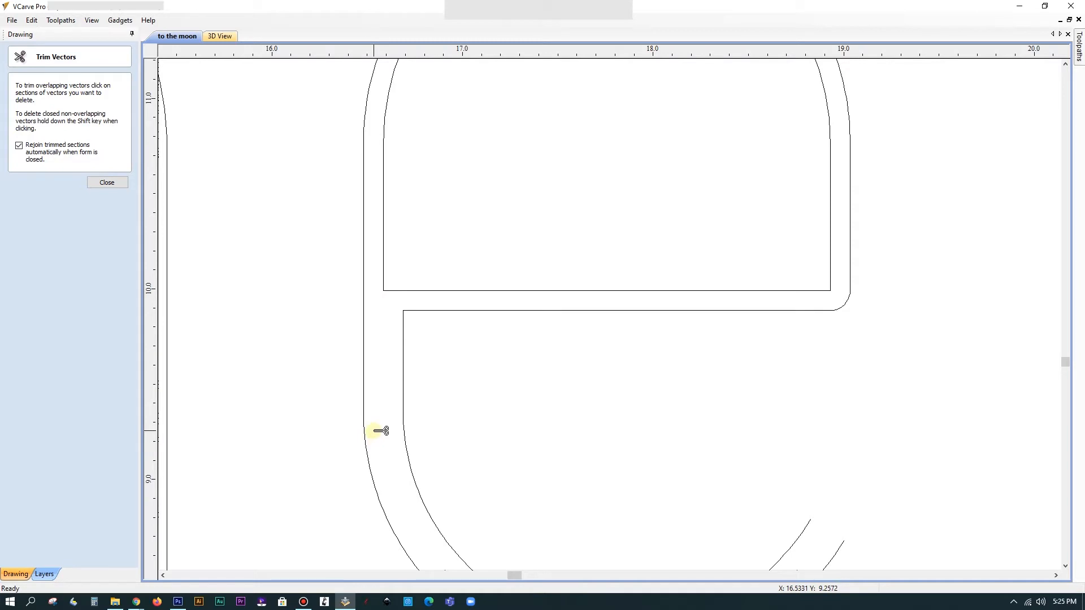
scroll(390, 308, "down", 2)
left_click(390, 307)
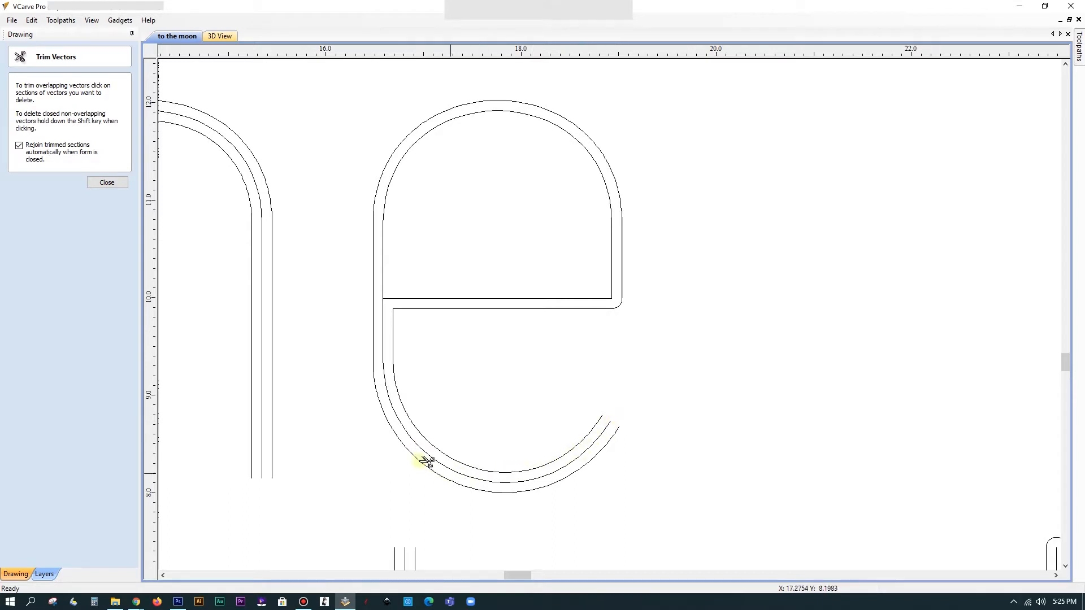
left_click(385, 313)
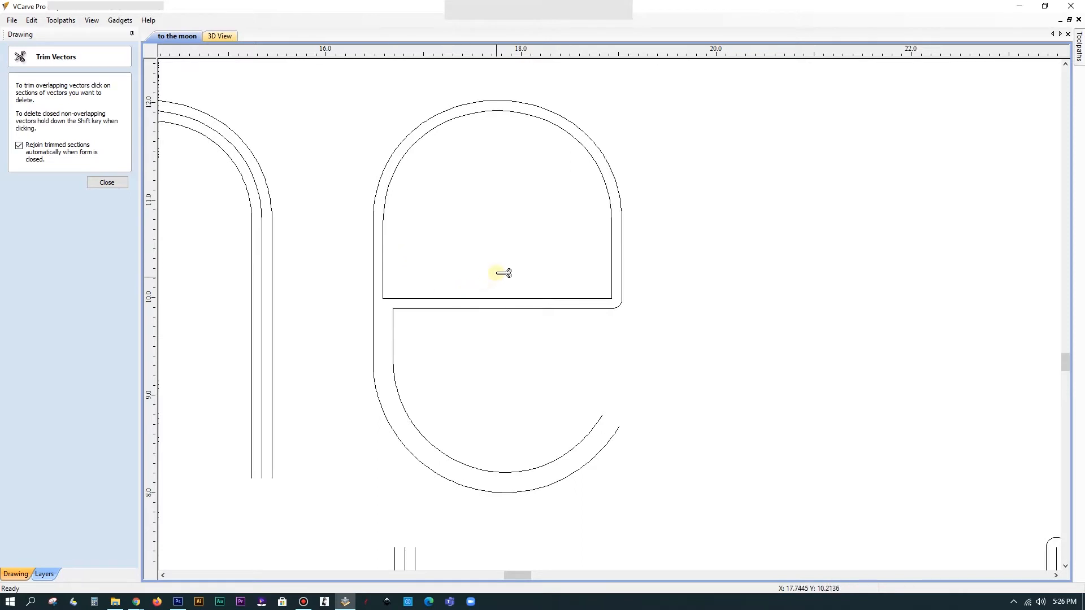
left_click(107, 182)
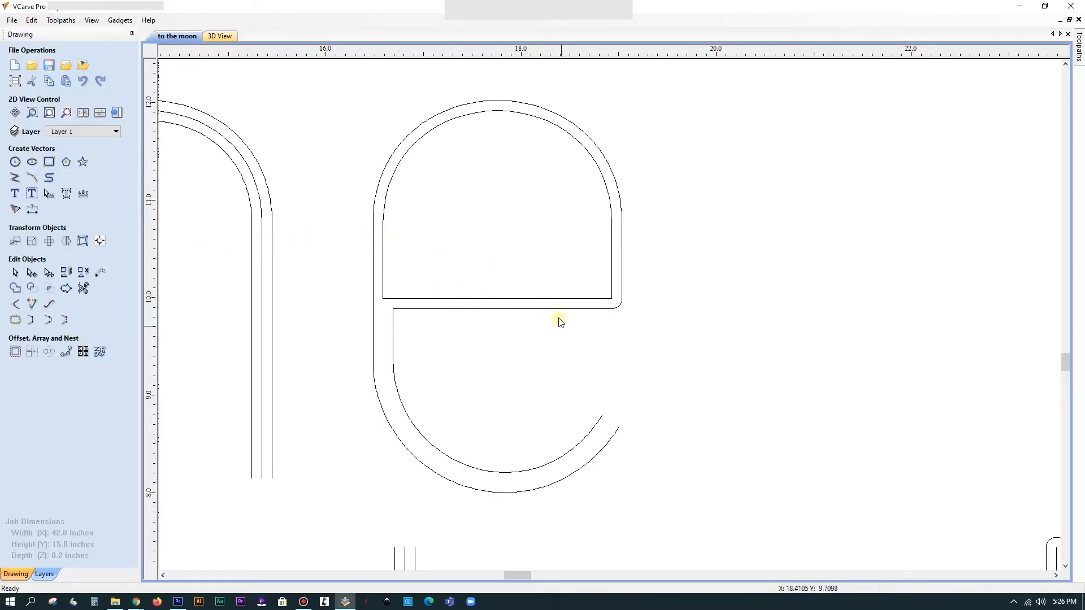
- Offset the closed upper loop of the "e" inwards by 0.104 inches, keeping the original loop
left_click(549, 298)
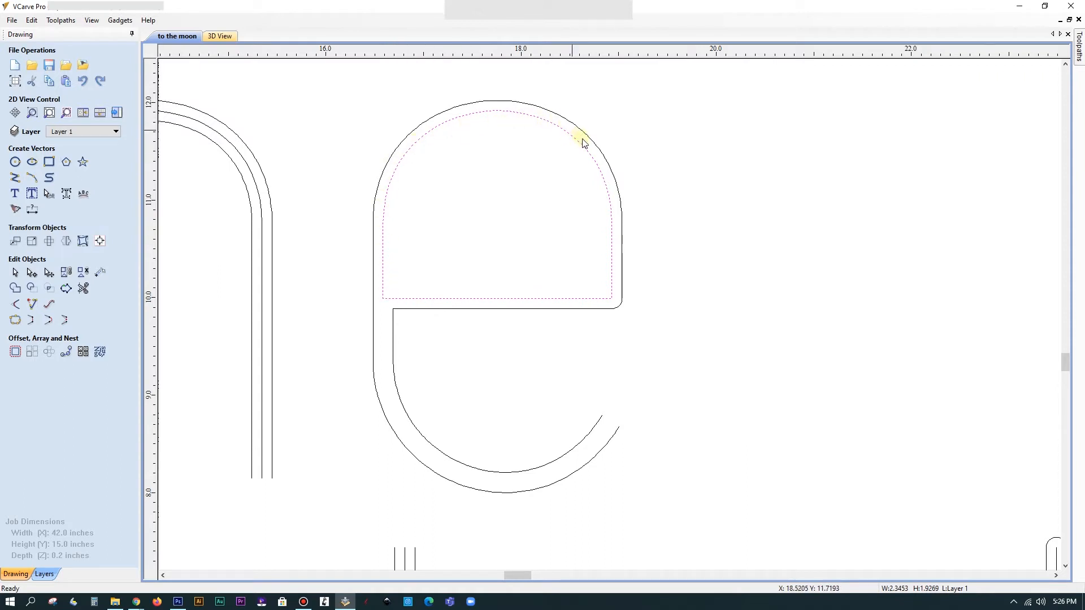
scroll(609, 294, "down", 2)
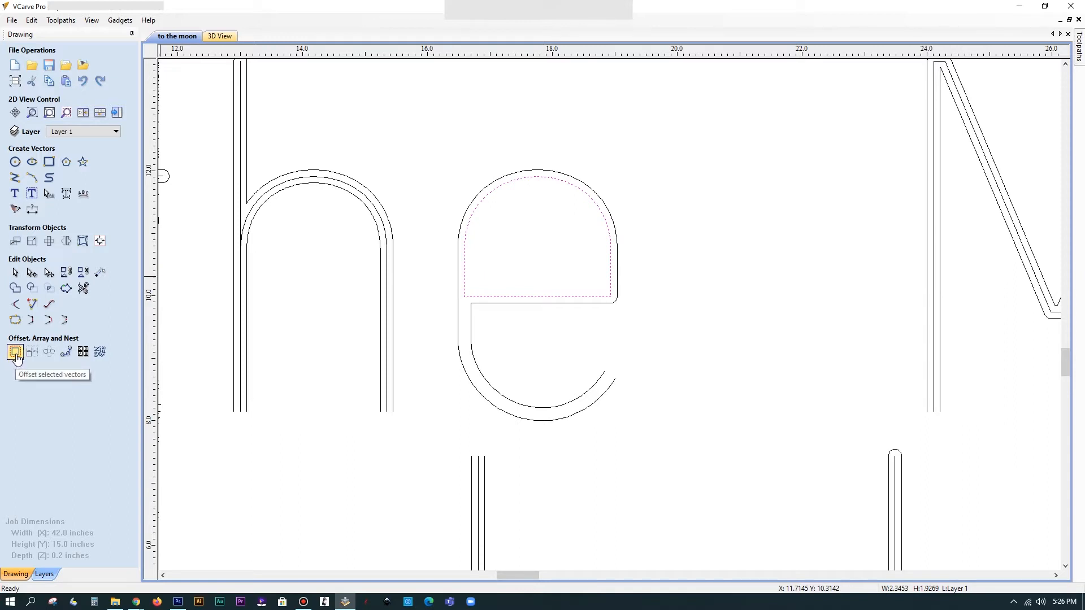
left_click(15, 352)
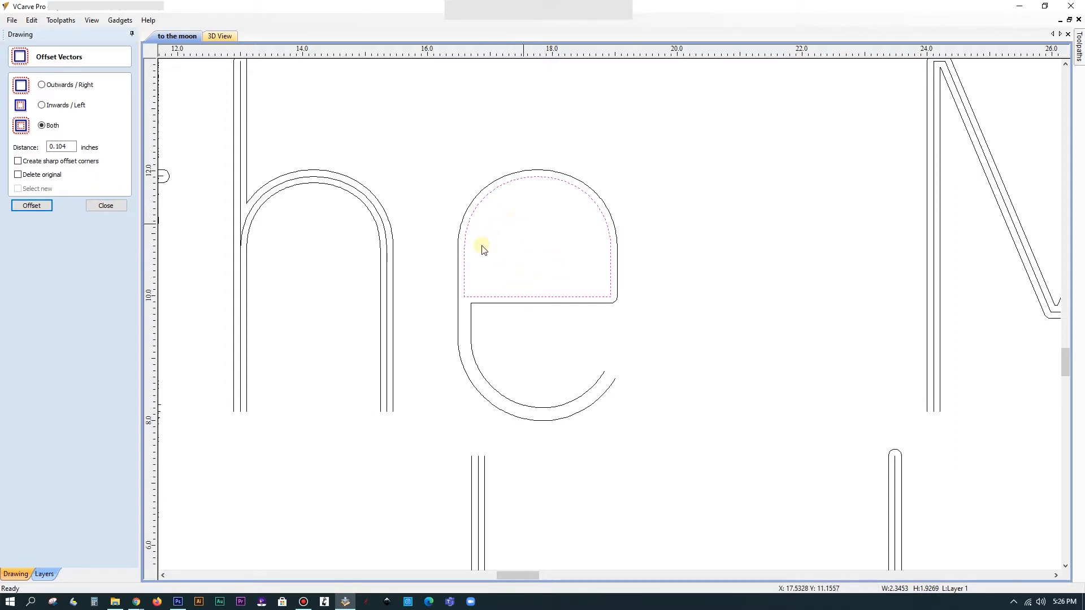
left_click(42, 105)
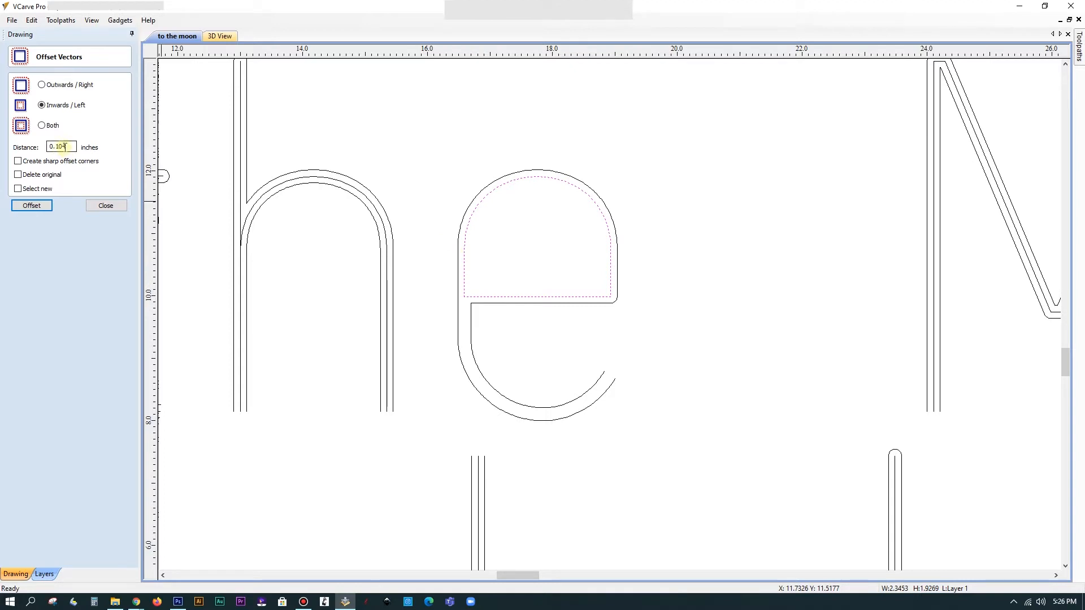
left_click(44, 207)
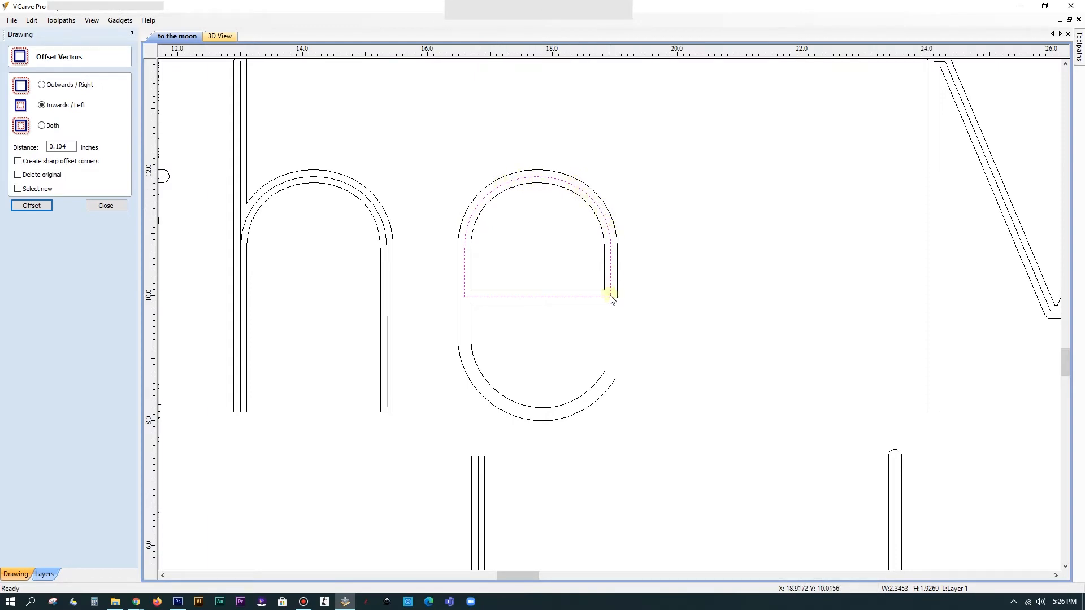
- Trim the upper curve and bowl of the original centre line in the "a" of "and", keeping the vertical stem section
scroll(545, 346, "down", 4)
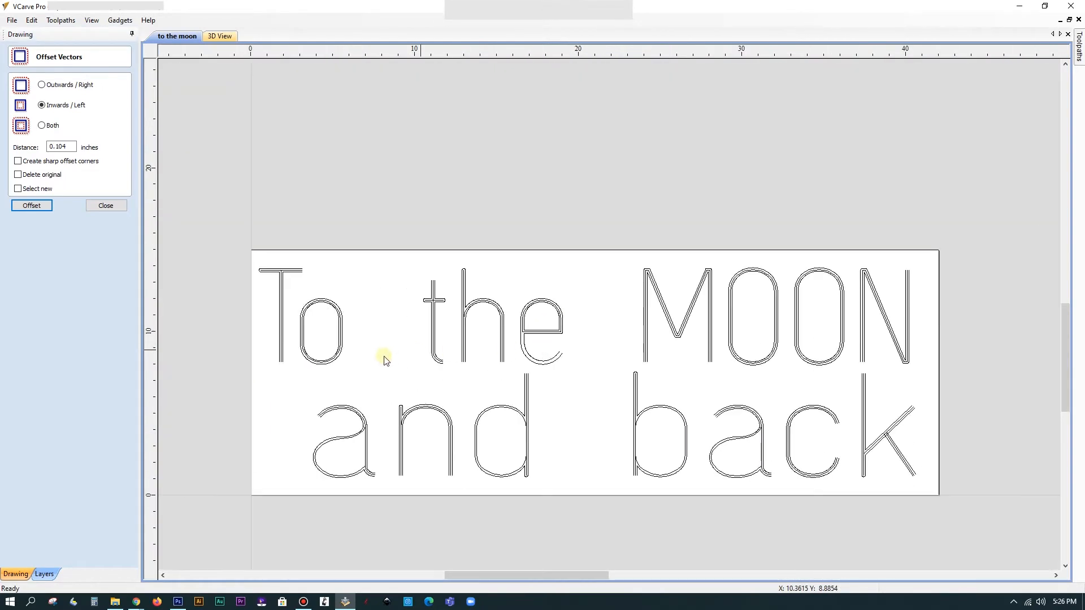
scroll(407, 387, "up", 2)
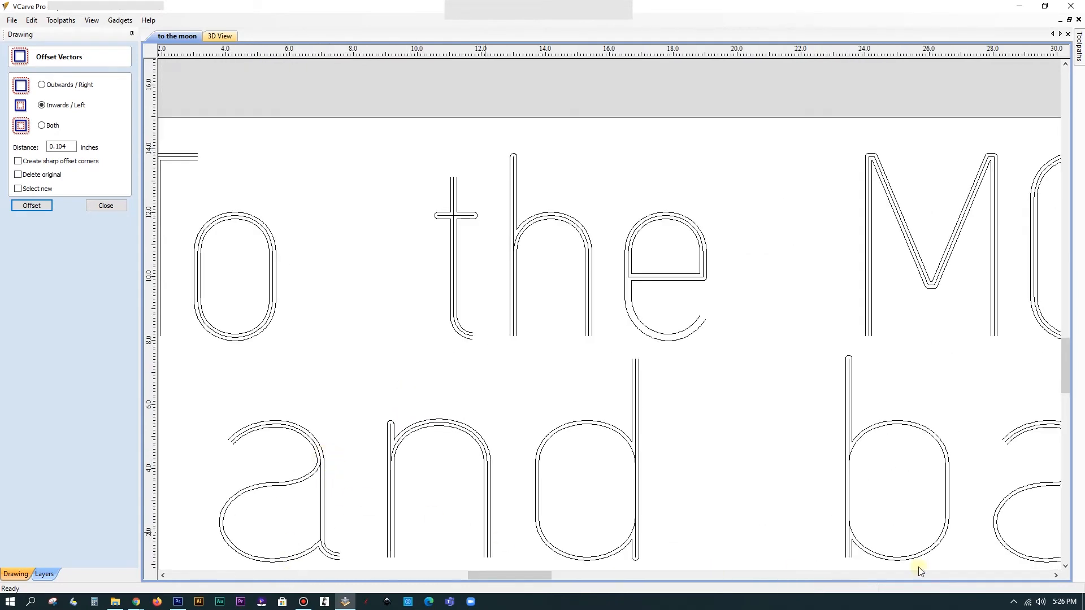
left_click_drag(1065, 378, 1031, 400)
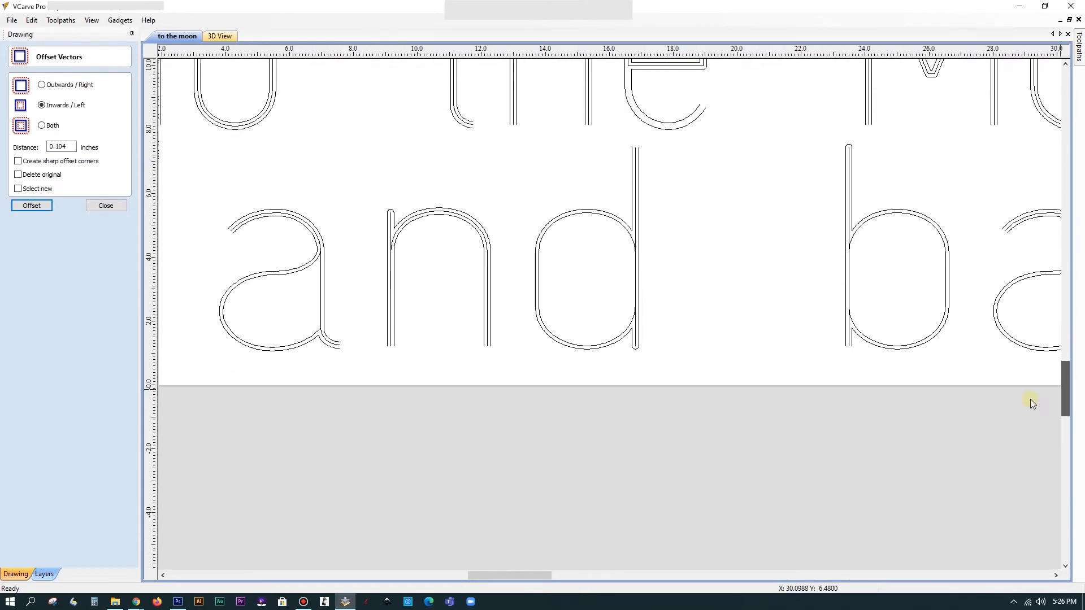
scroll(250, 294, "up", 3)
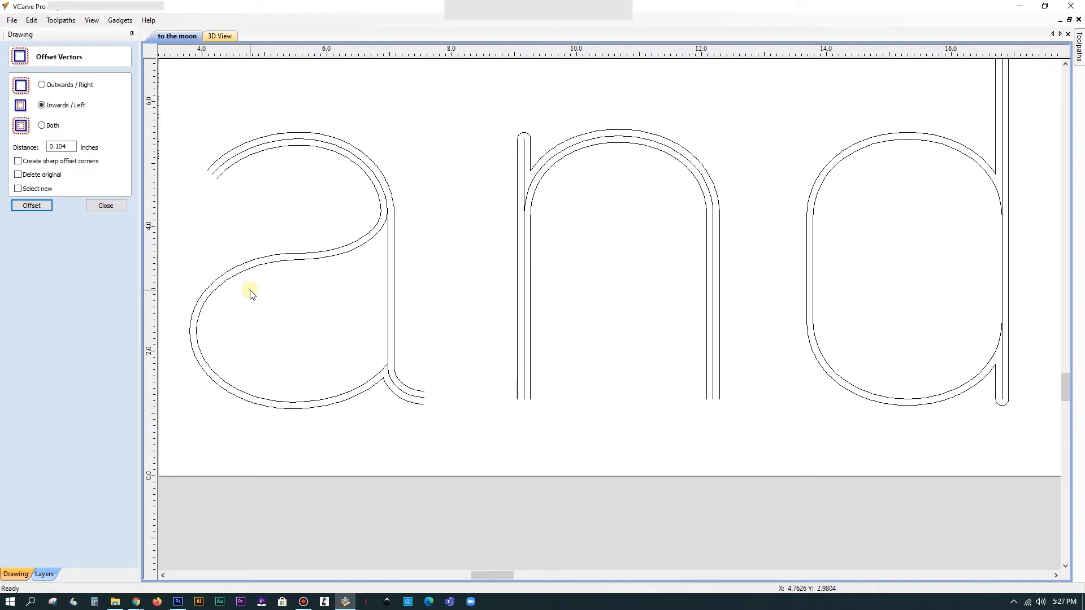
left_click(96, 206)
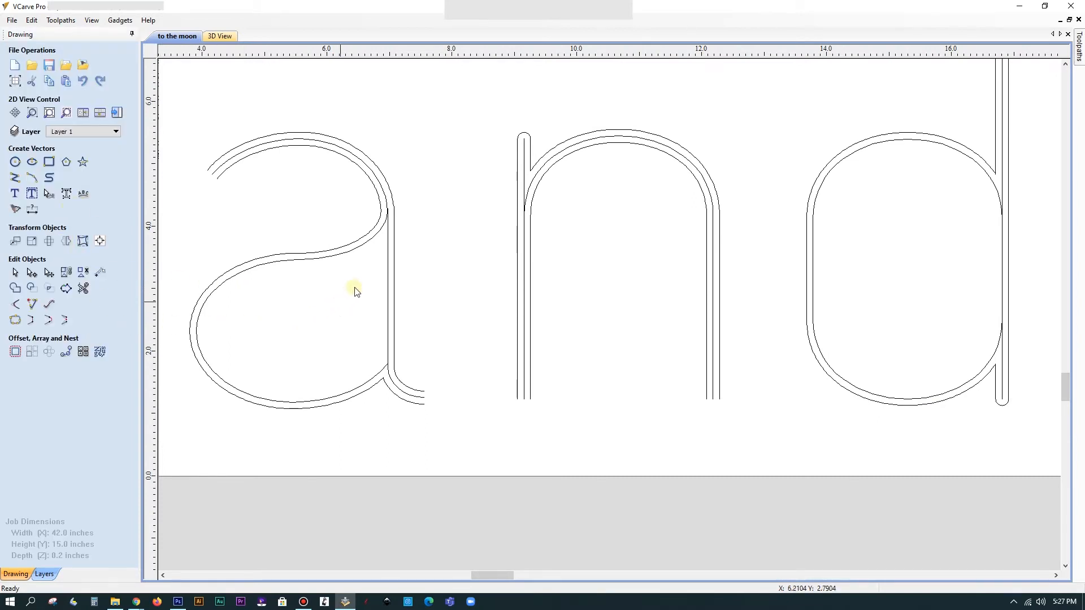
left_click(385, 195)
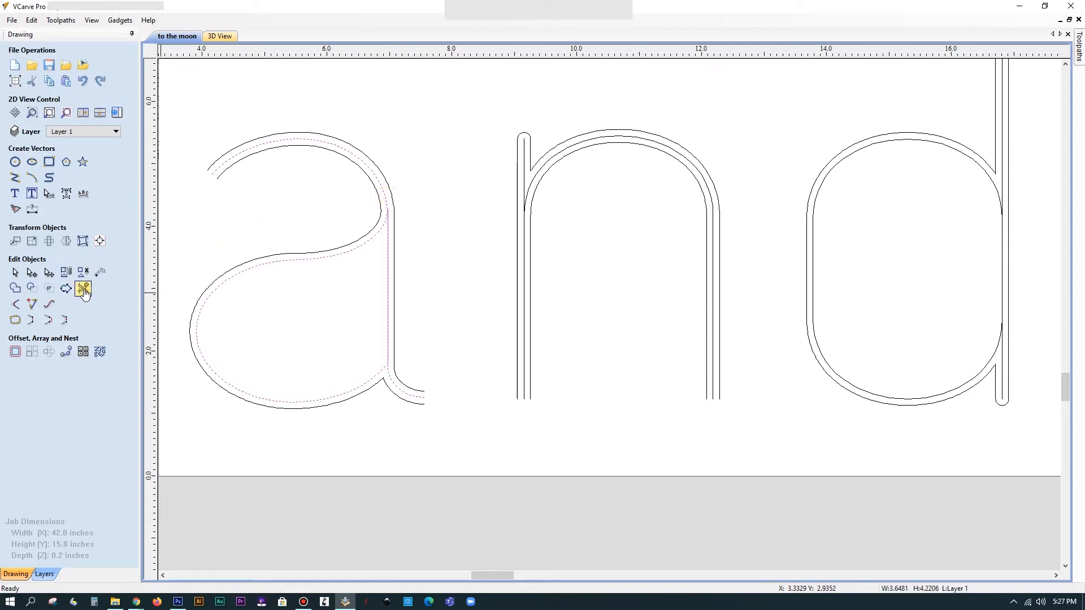
left_click(83, 290)
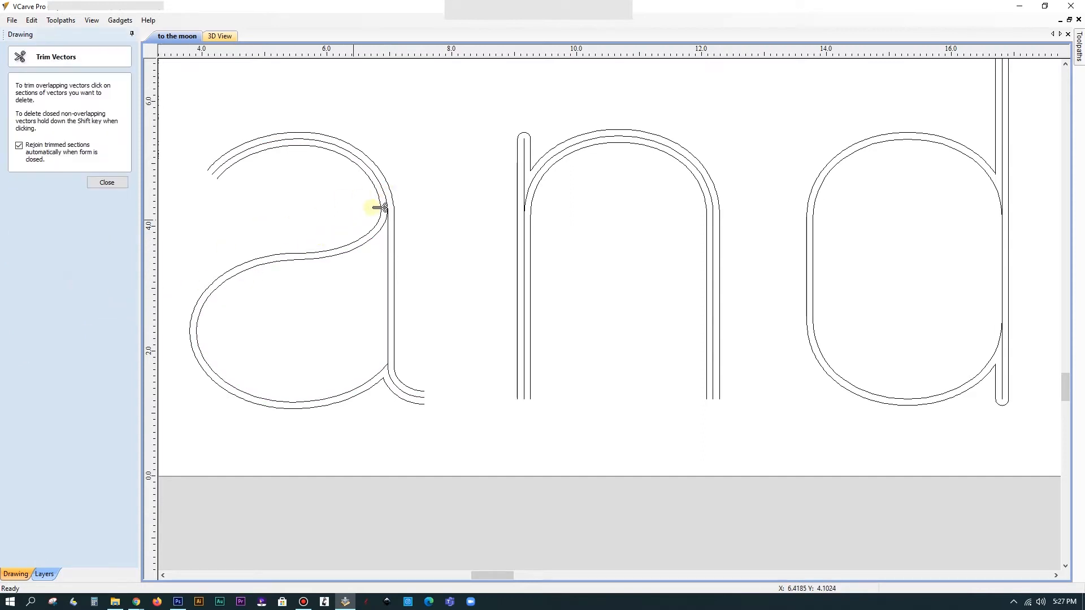
left_click(391, 195)
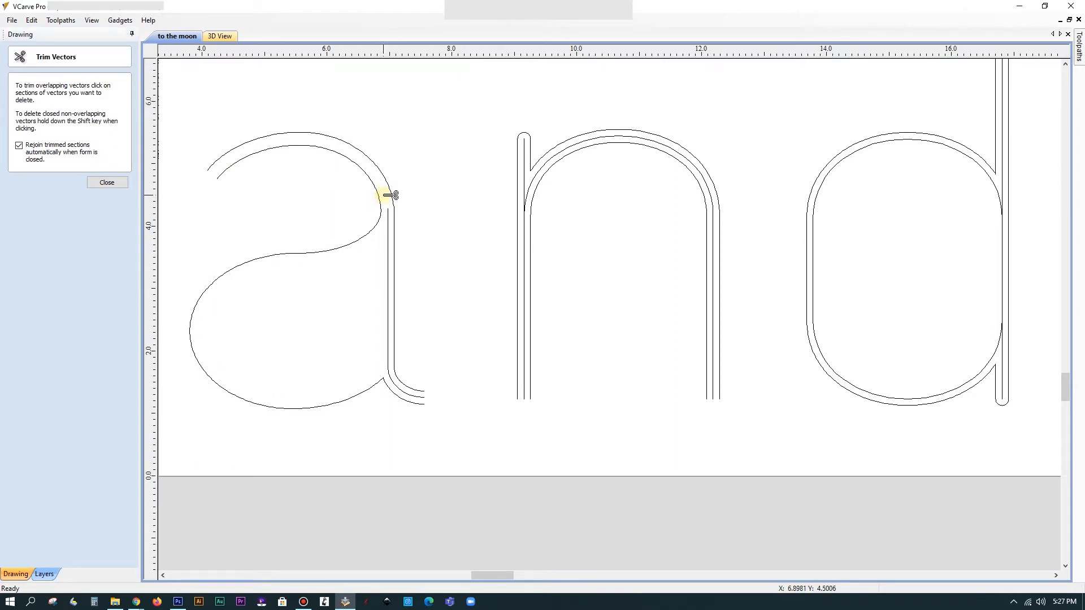
scroll(388, 203, "up", 4)
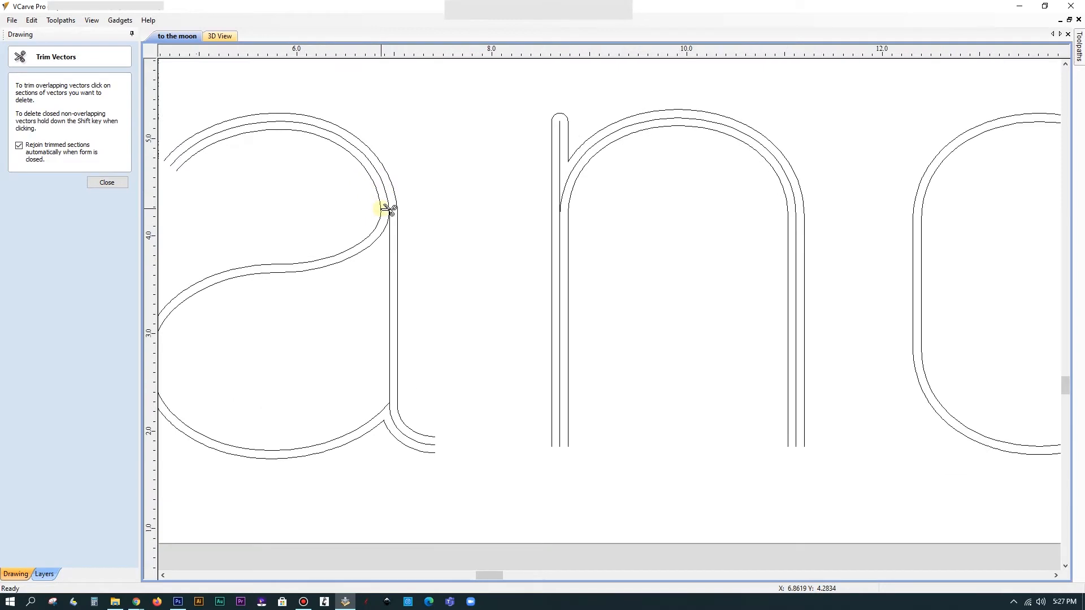
scroll(405, 215, "down", 4)
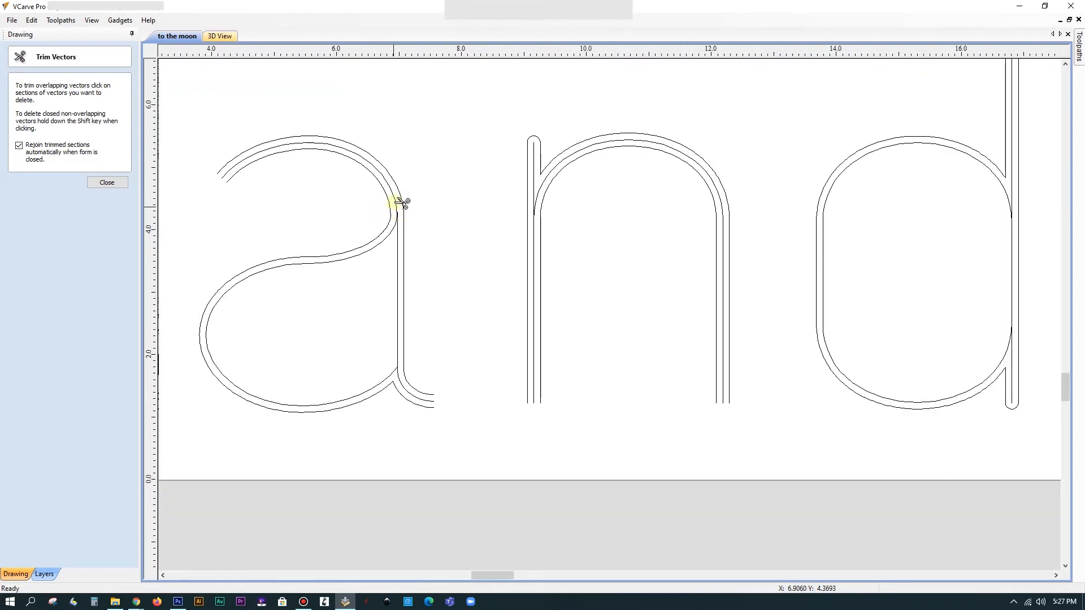
left_click(399, 201)
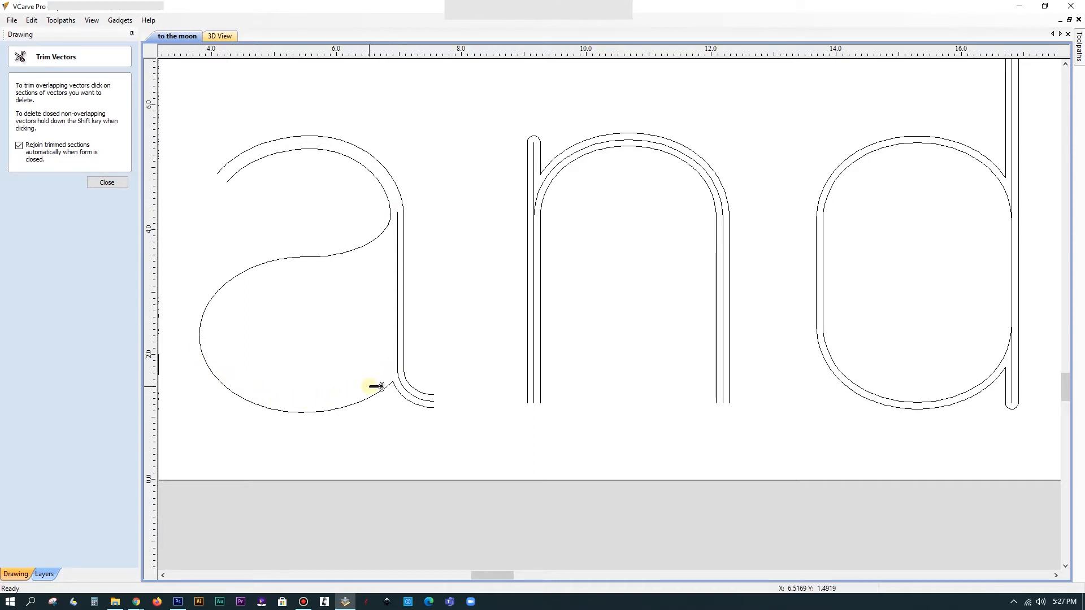
- Undo the last trims on the "a" of "and" and move its stem centre line's top end node onto the bowl curve's outermost node
key("ctrl+z")
scroll(387, 225, "up", 6)
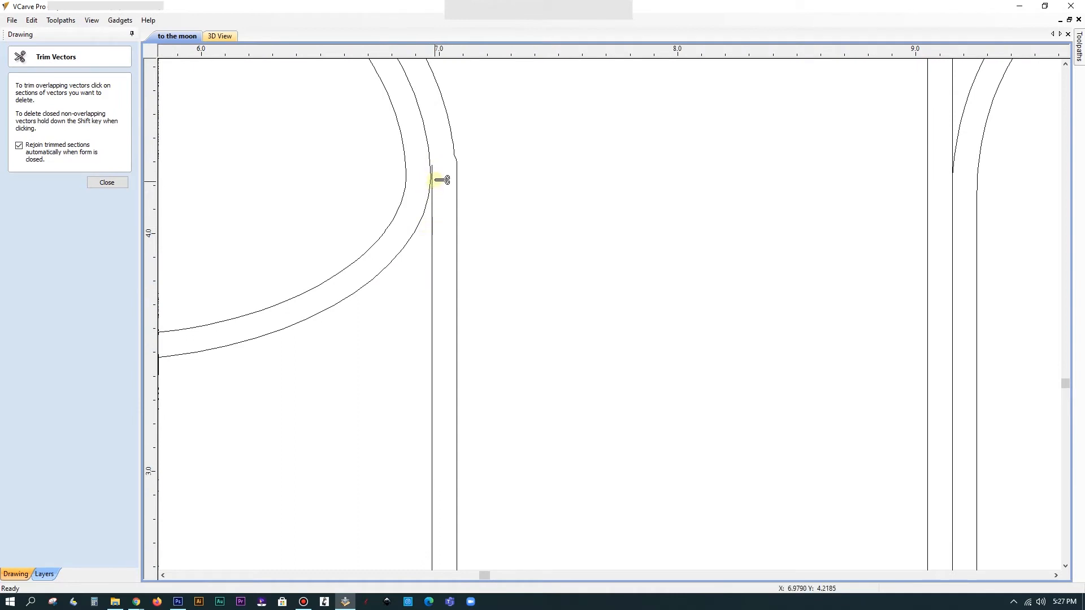
left_click(107, 182)
scroll(442, 186, "up", 3)
scroll(418, 153, "down", 3)
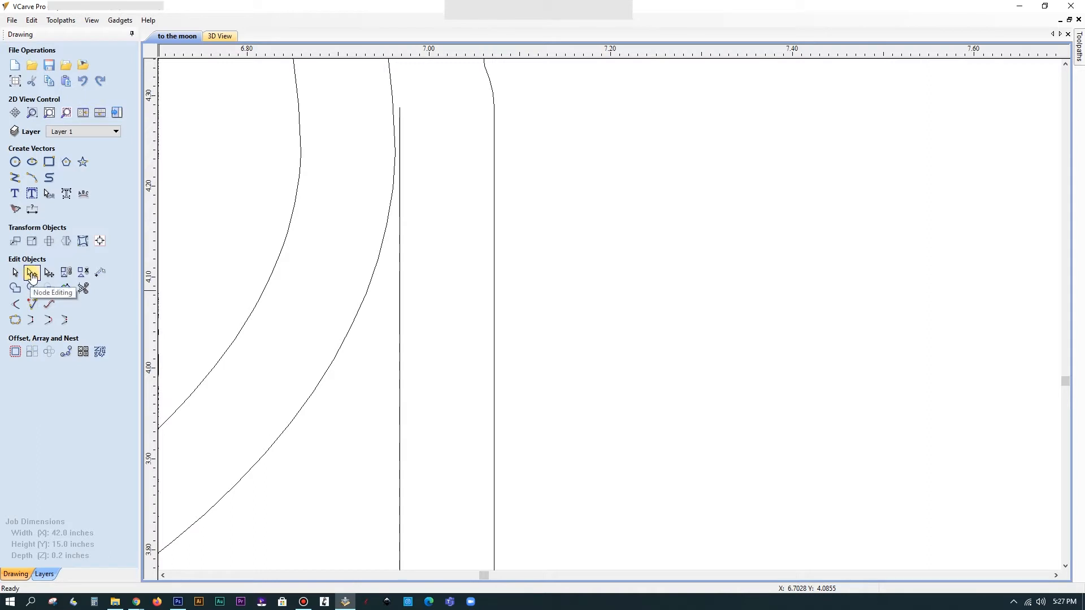
left_click(400, 113)
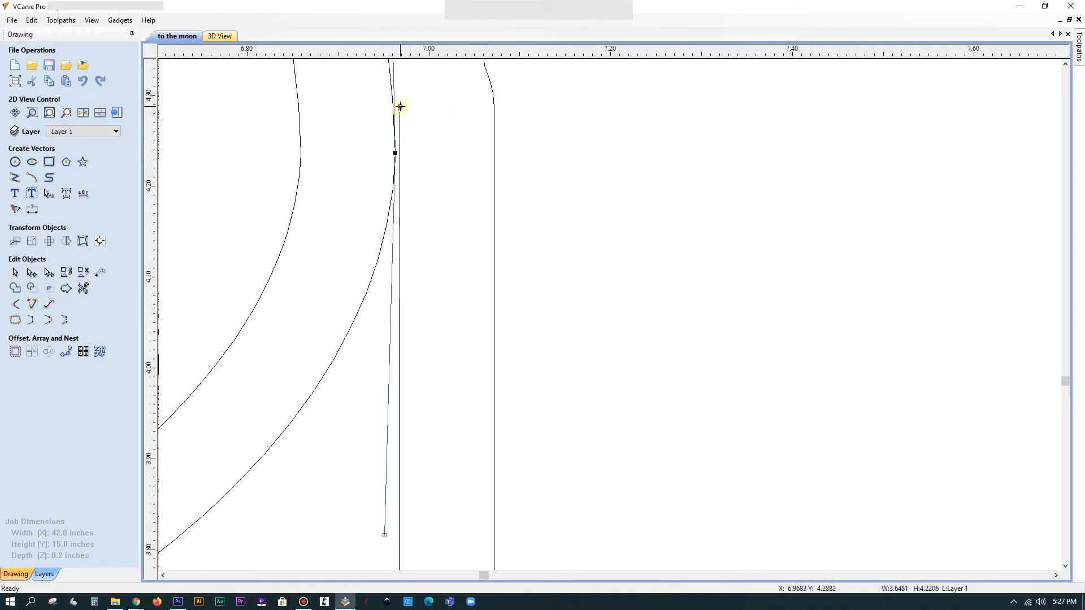
left_click_drag(400, 106, 400, 107)
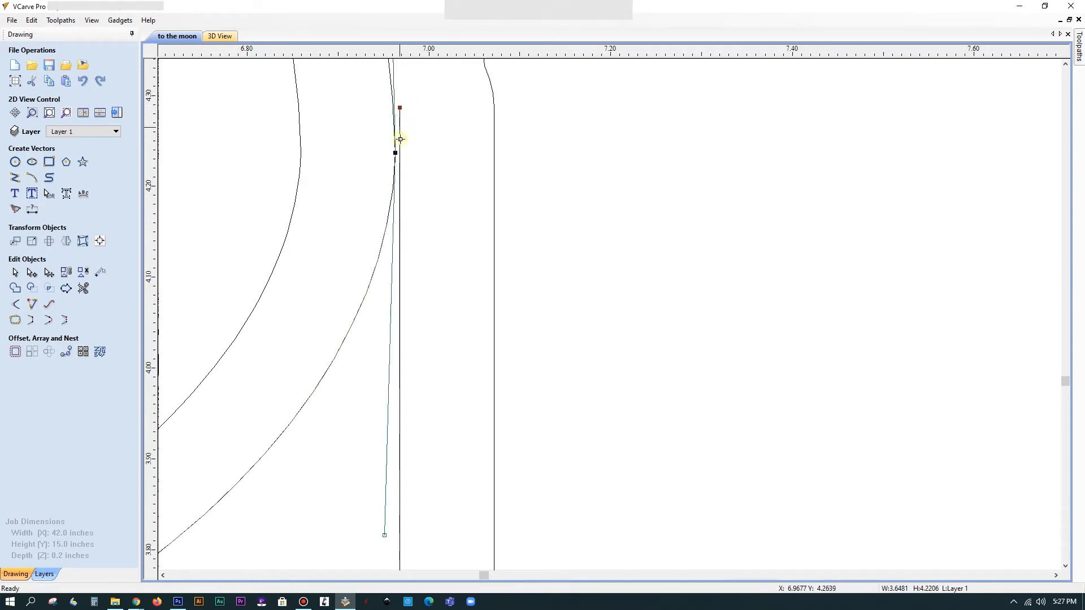
left_click_drag(400, 151, 394, 153)
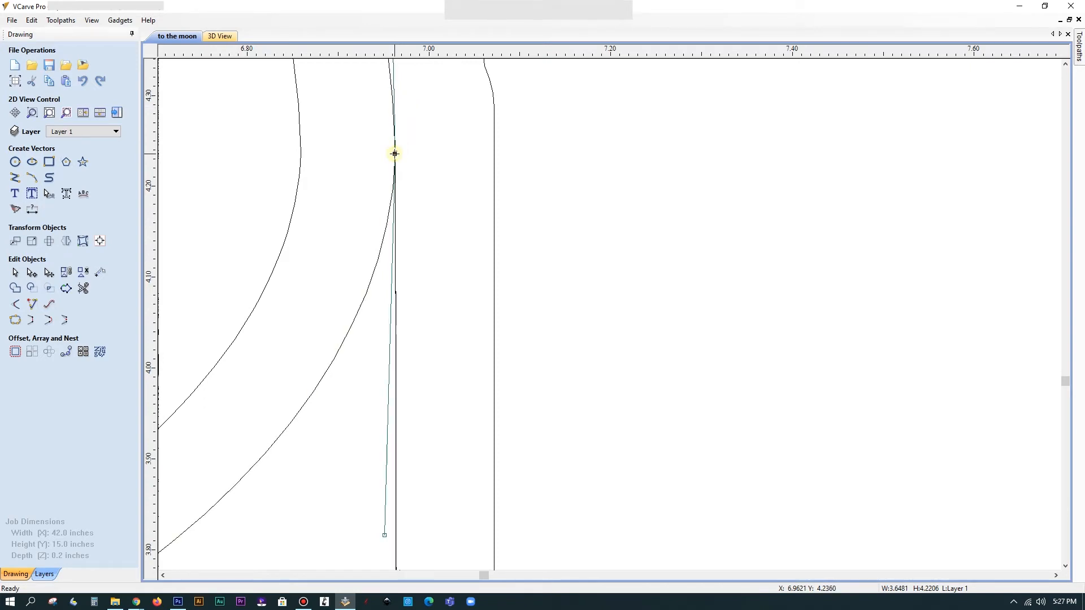
left_click(418, 173)
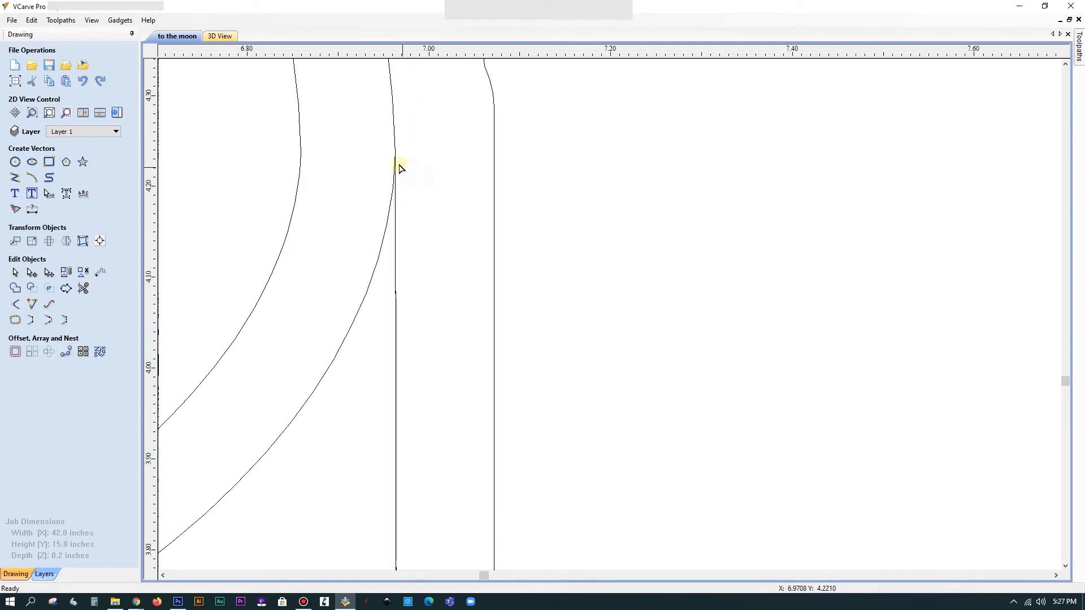
- Pull the top end node of the "a" stem away from the bowl curve and place it back on the curve's outermost node
left_click(396, 193)
left_click_drag(396, 153, 419, 167)
left_click(451, 203)
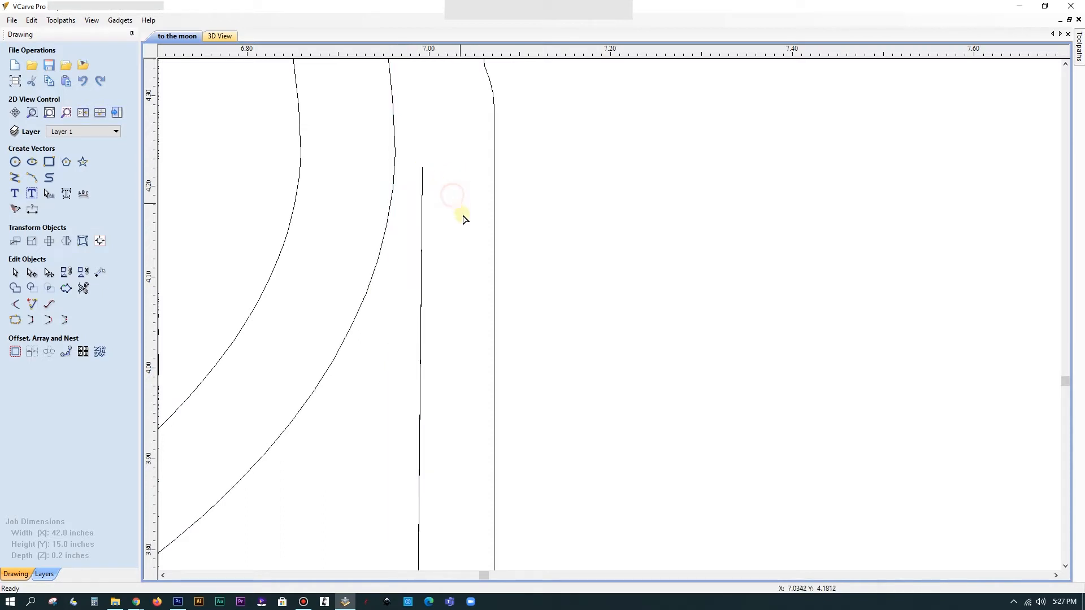
left_click(422, 176)
left_click(422, 168)
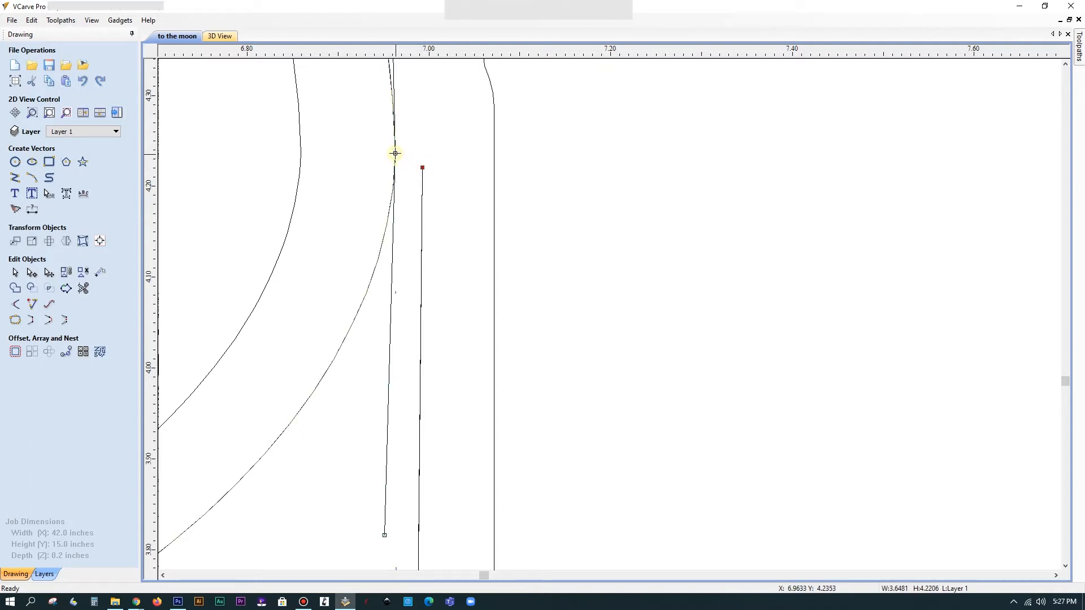
left_click_drag(422, 168, 395, 152)
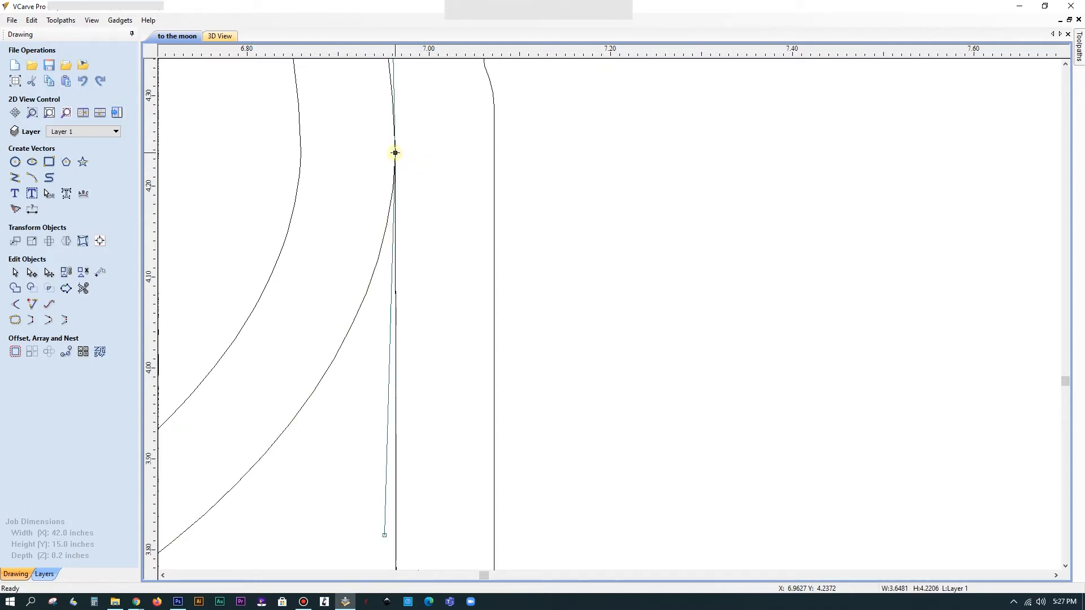
left_click(438, 163)
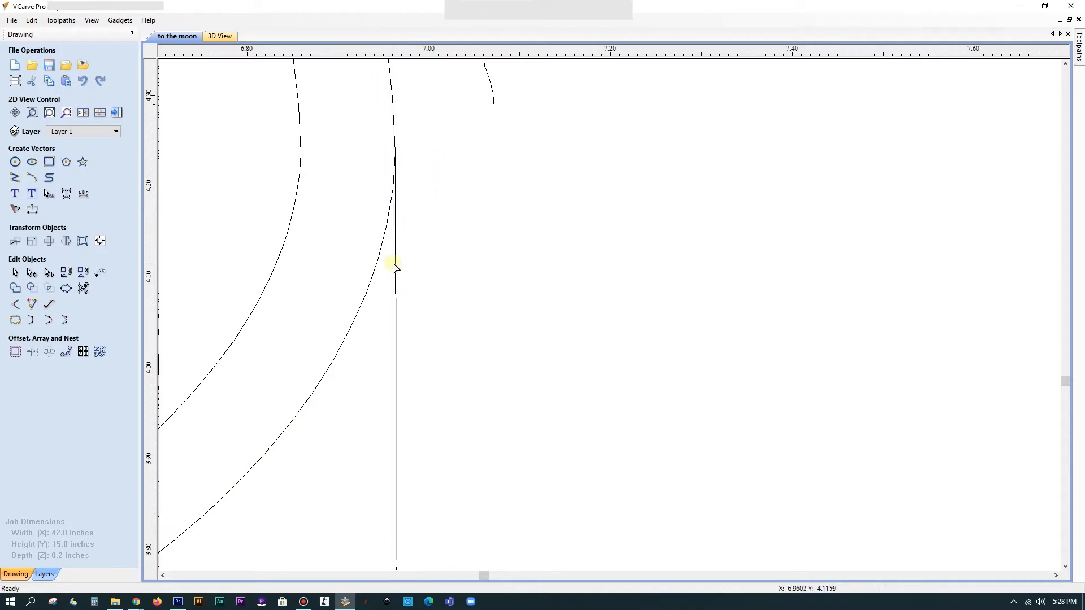
- Trim the original centre line from the upper arm and the lower tail of the "a", leaving only the bowl and stem loop
scroll(425, 252, "down", 10)
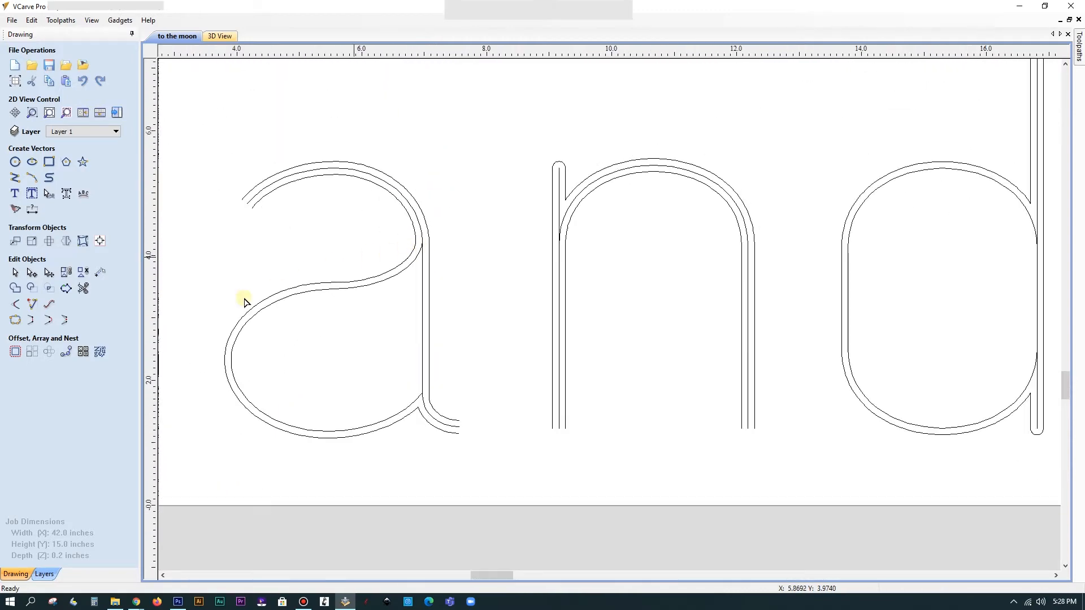
left_click(84, 290)
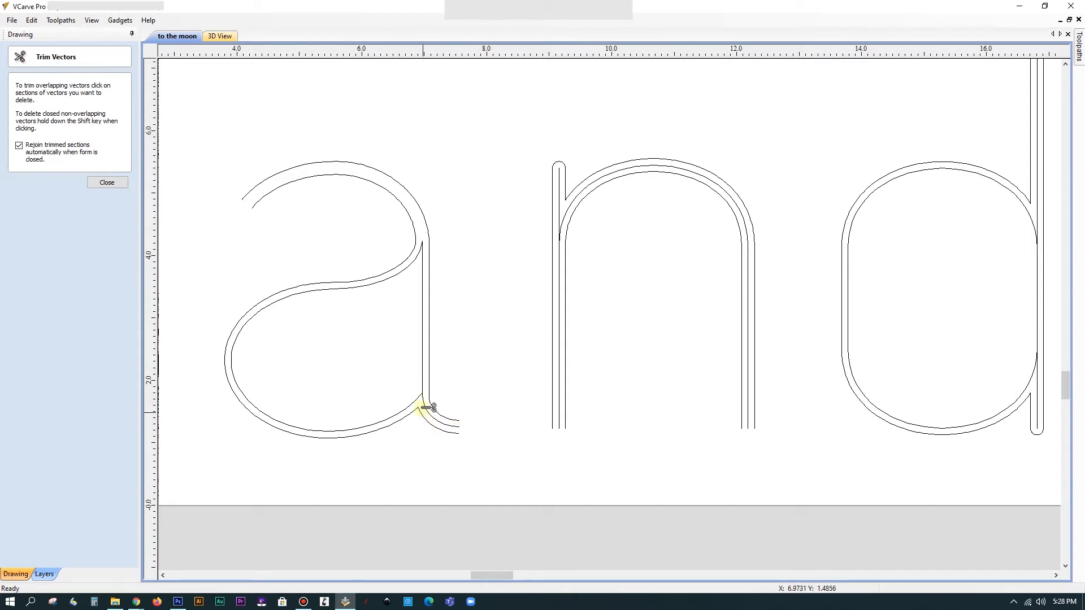
left_click(432, 417)
left_click(107, 182)
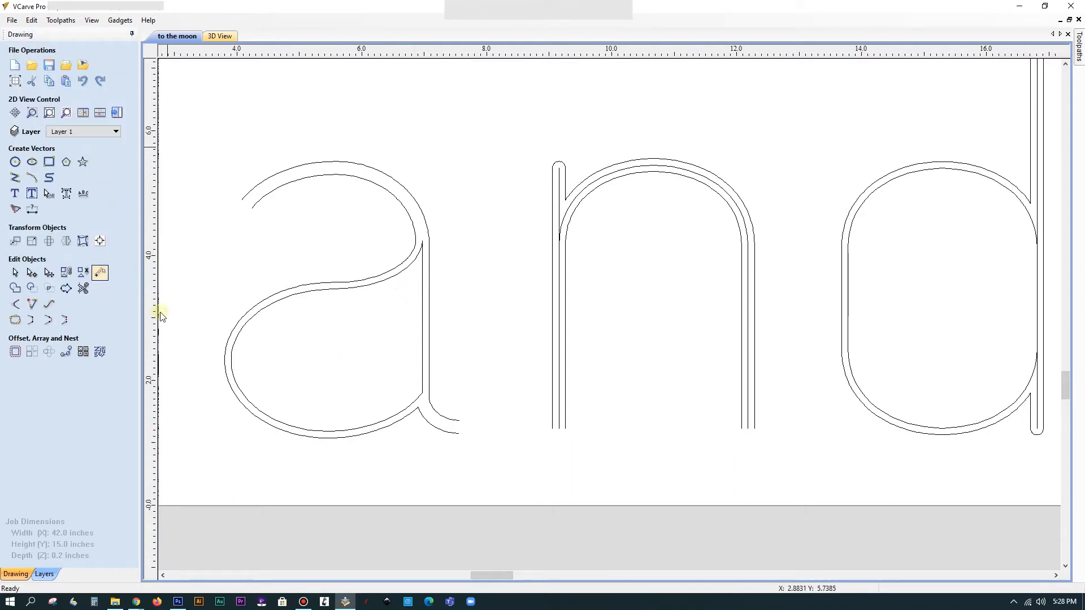
- Try to offset the centre-line bowl and stem loop of the "a" inwards by 0.104 inches, keeping the original
left_click(335, 290)
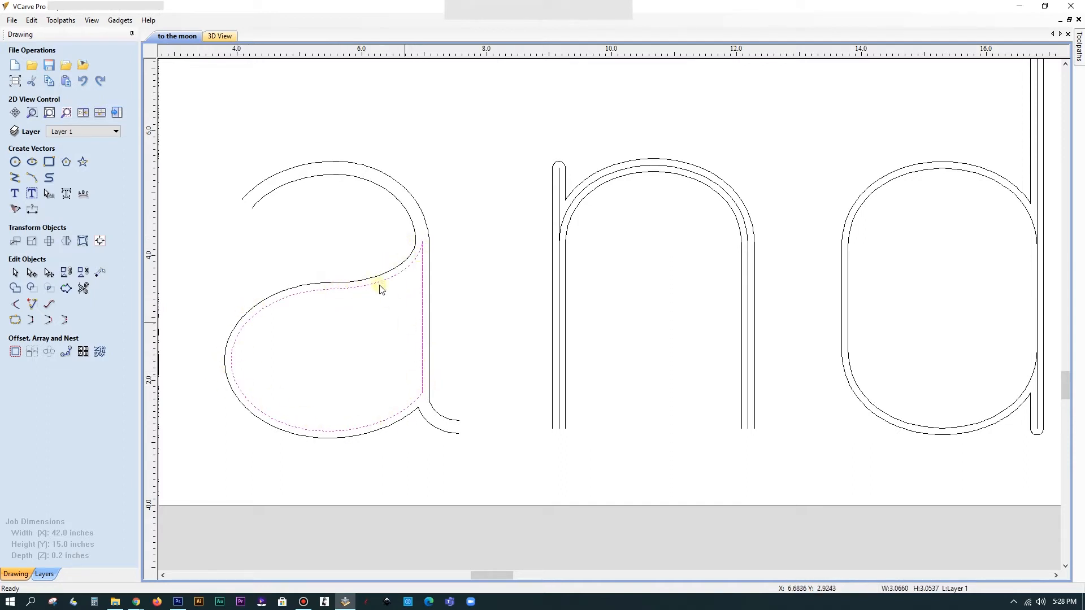
left_click(15, 352)
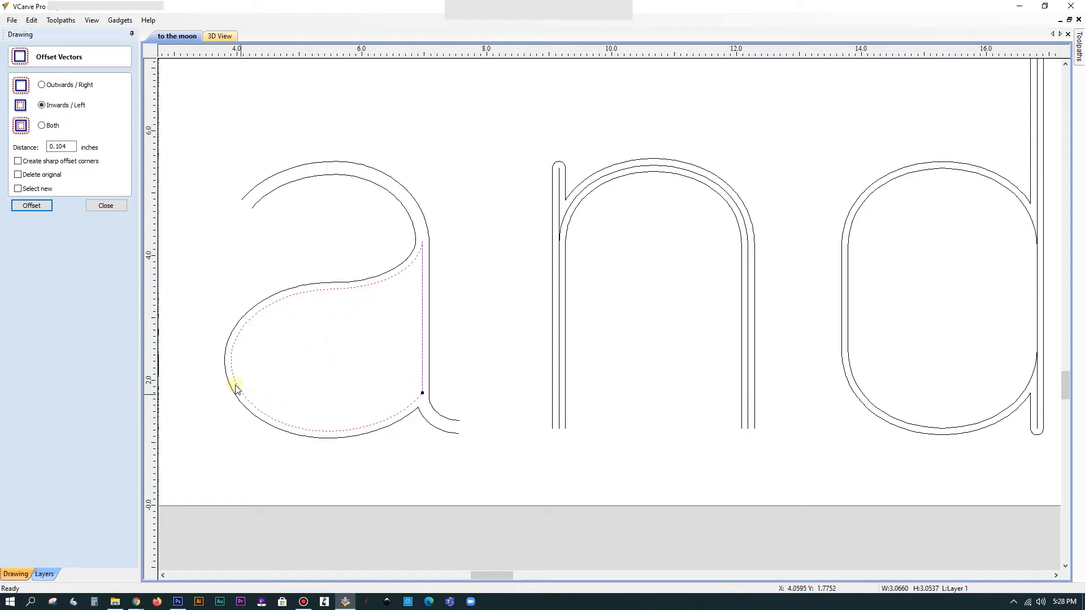
left_click(34, 206)
left_click(424, 356)
scroll(423, 356, "up", 4)
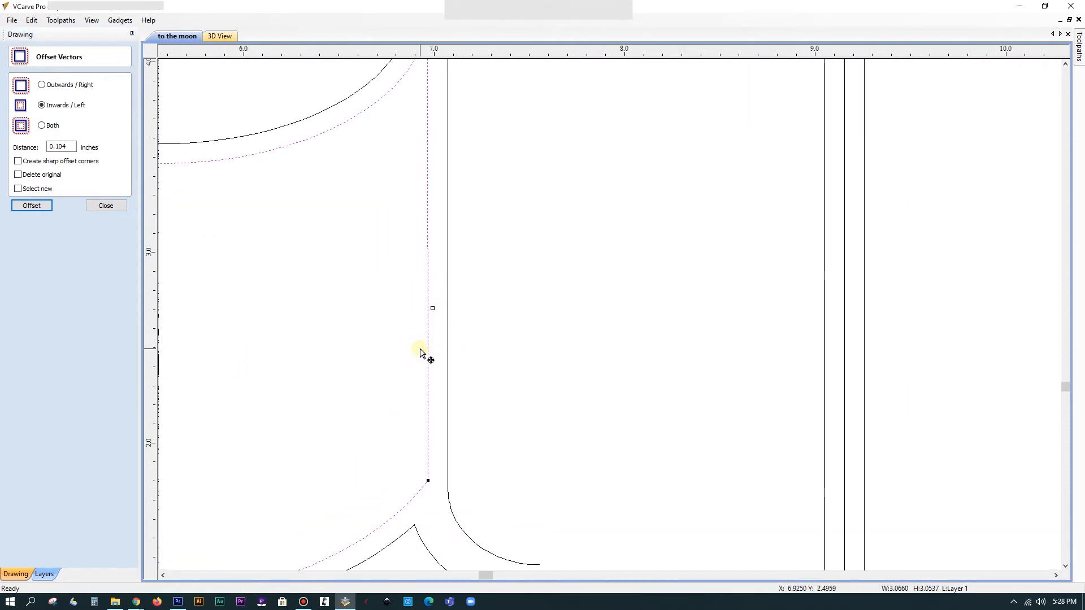
scroll(421, 395, "down", 2)
left_click(113, 206)
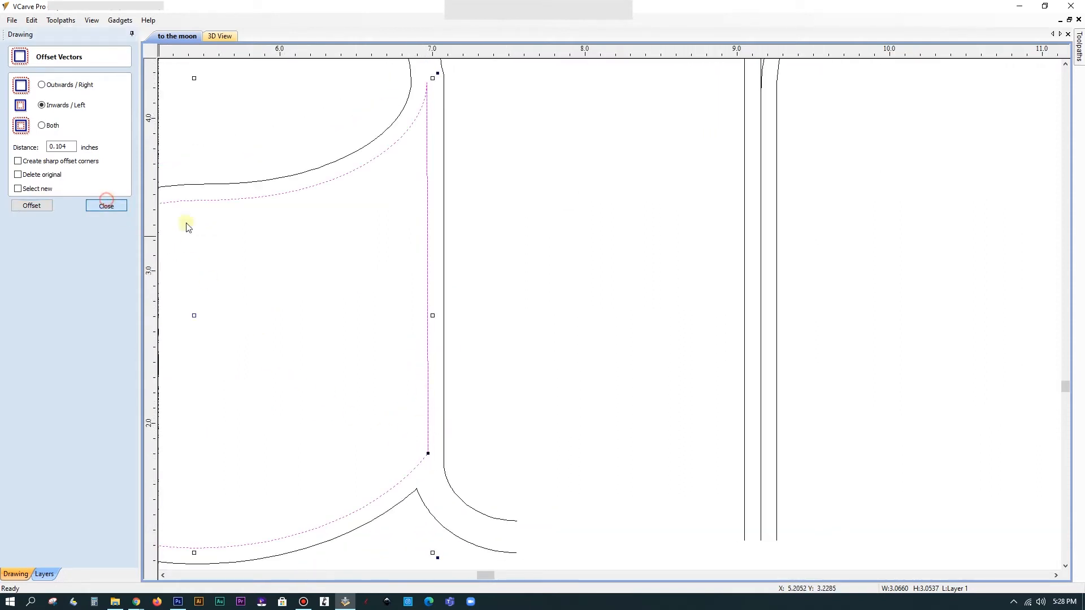
- Trim away the duplicate line running alongside the stem centre line of the "a" near its lower corner
scroll(395, 453, "down", 2)
scroll(417, 450, "up", 10)
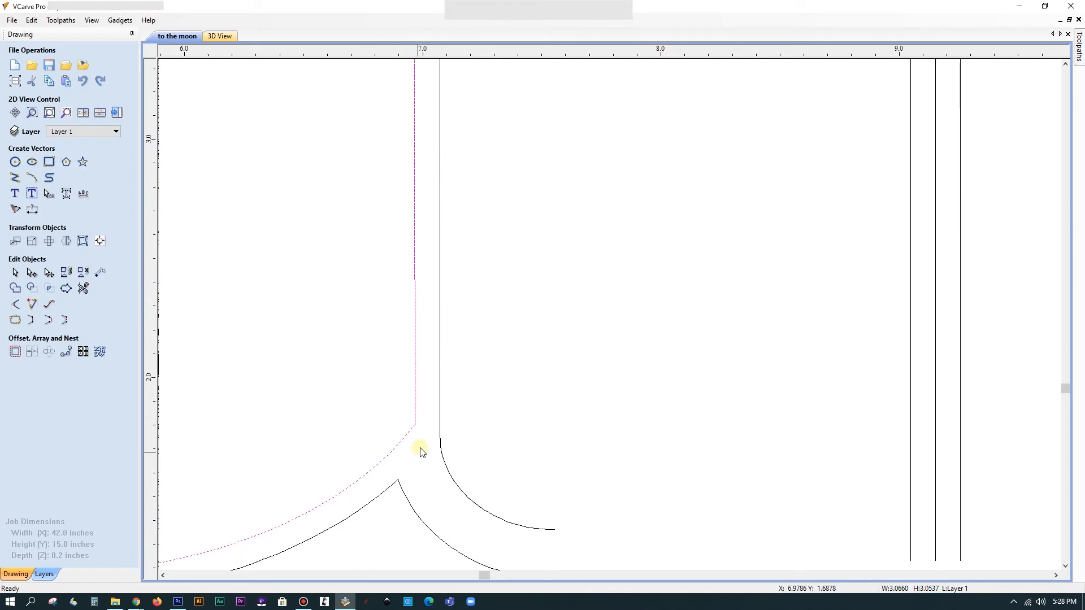
scroll(420, 440, "up", 8)
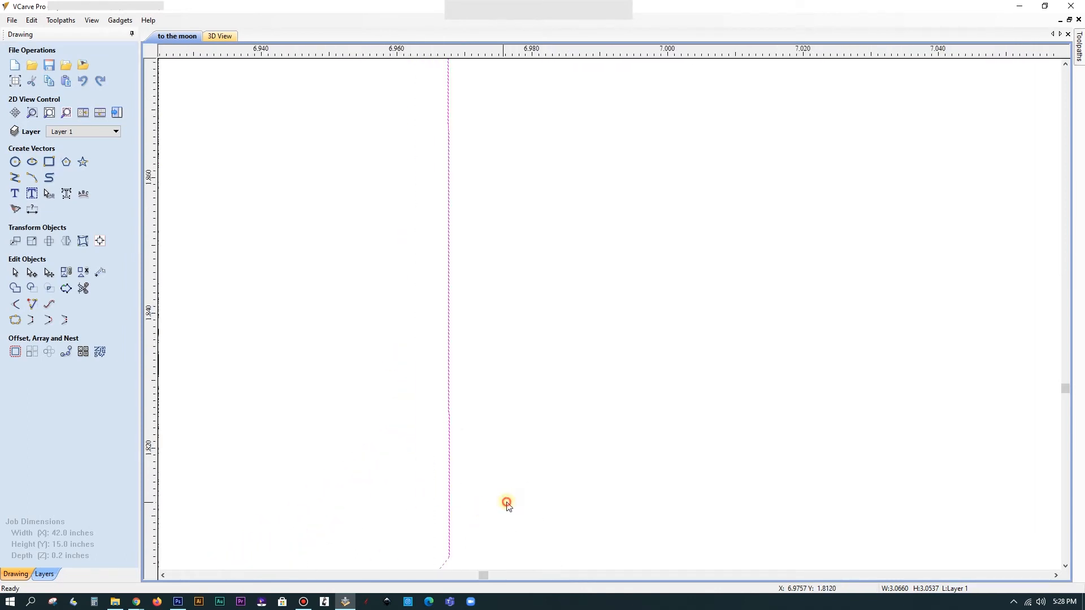
scroll(456, 424, "down", 6)
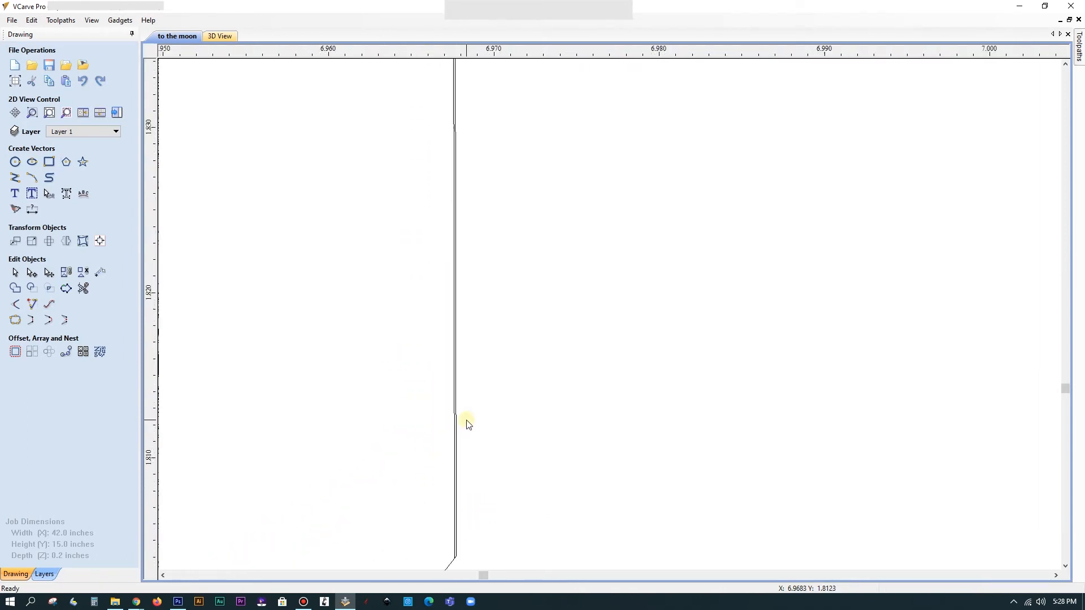
scroll(571, 344, "up", 5)
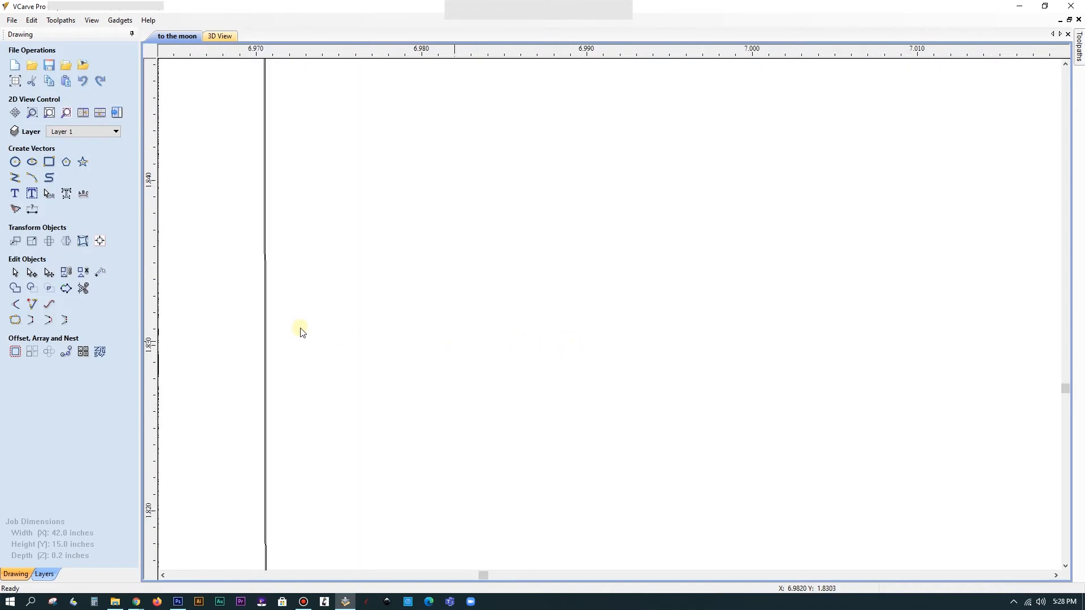
scroll(205, 422, "up", 10)
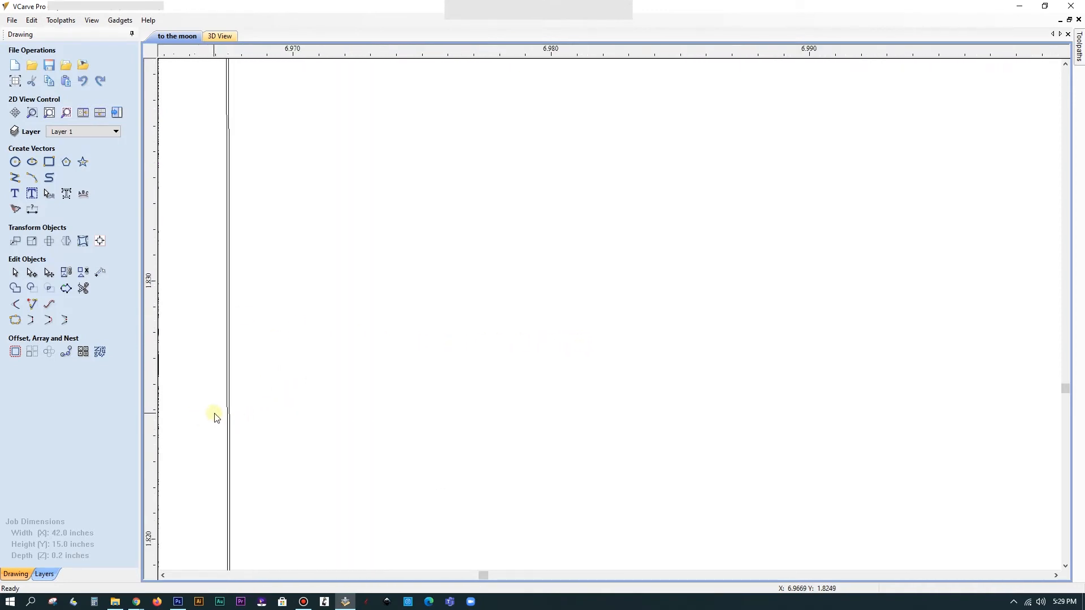
left_click(83, 290)
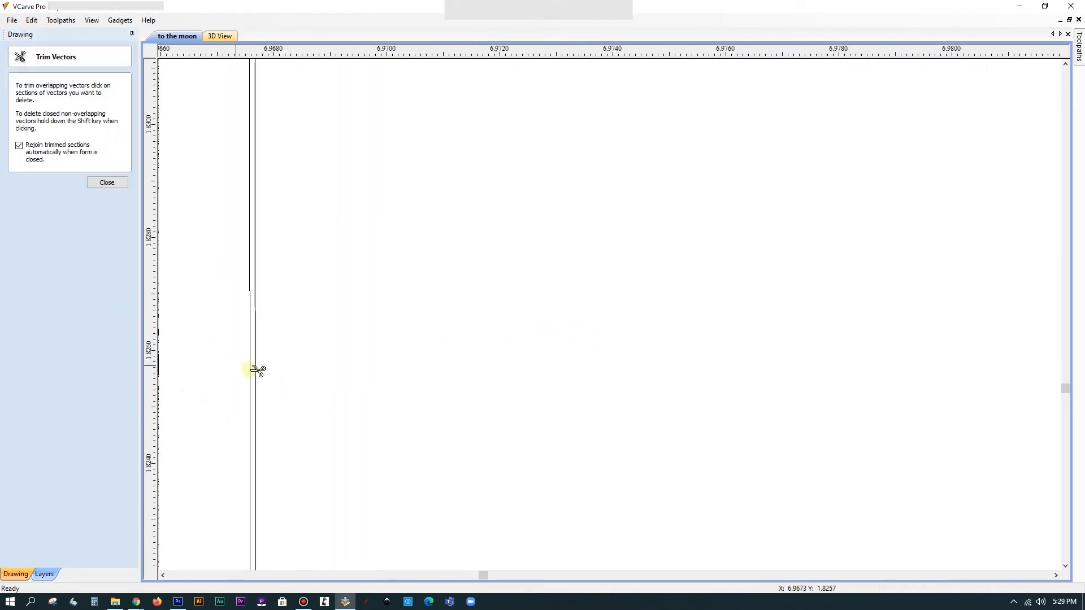
left_click(249, 369)
scroll(327, 385, "down", 20)
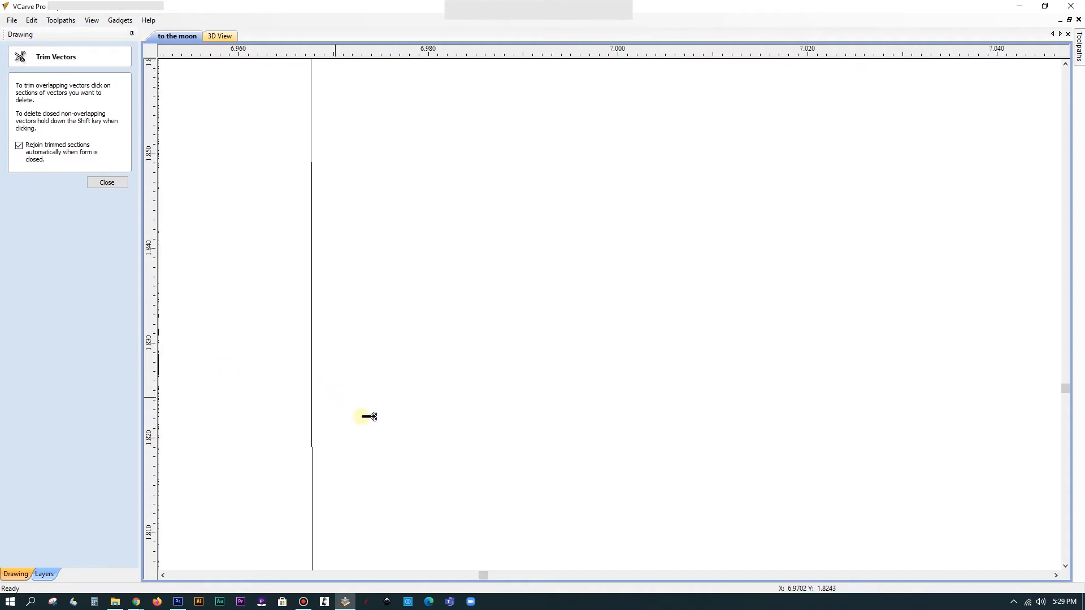
left_click(1065, 64)
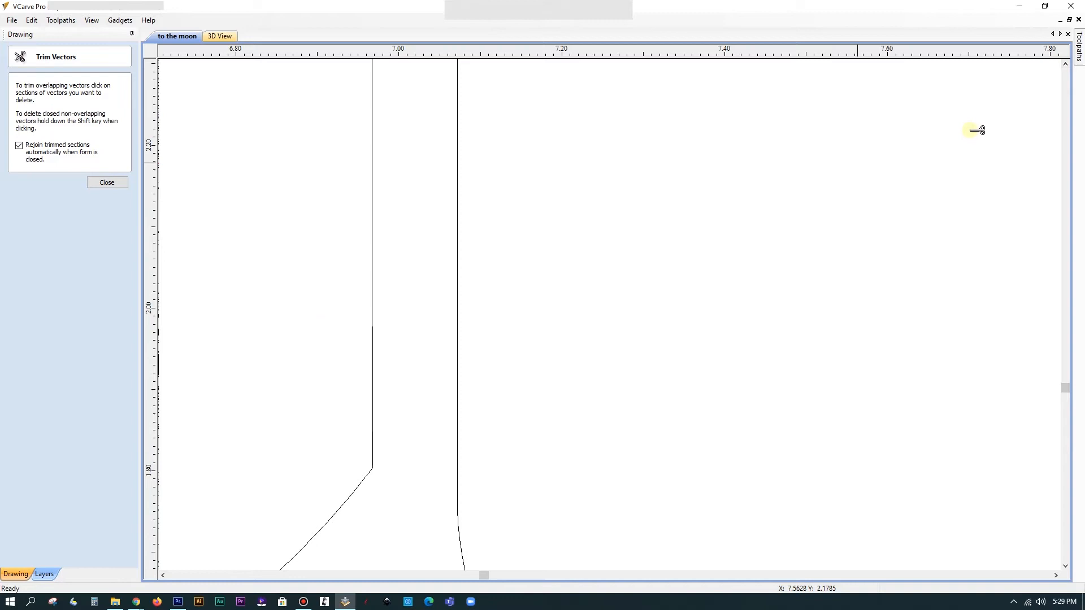
left_click(1064, 70)
scroll(310, 261, "down", 3)
scroll(311, 261, "down", 6)
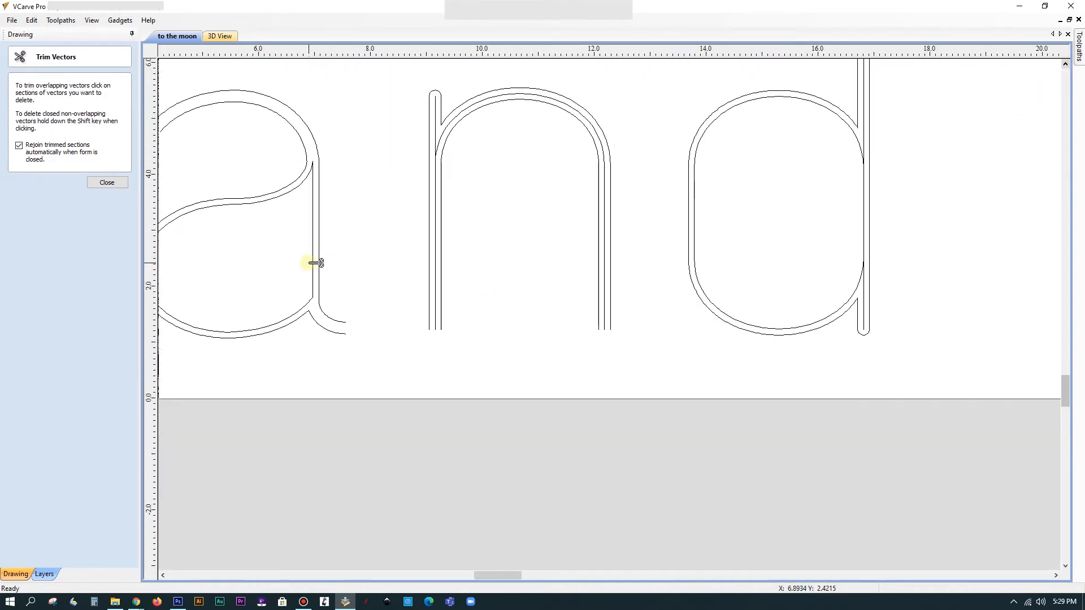
left_click(117, 187)
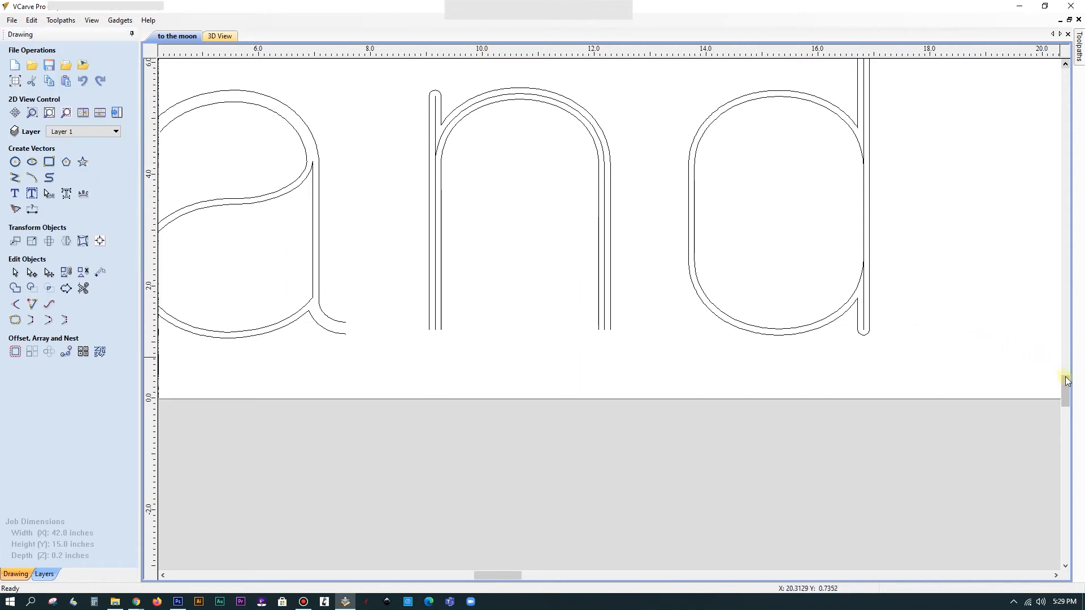
- Offset the cleaned bowl and stem loop of the "a" inwards by 0.104 inches, keeping the original loop
left_click(1055, 575)
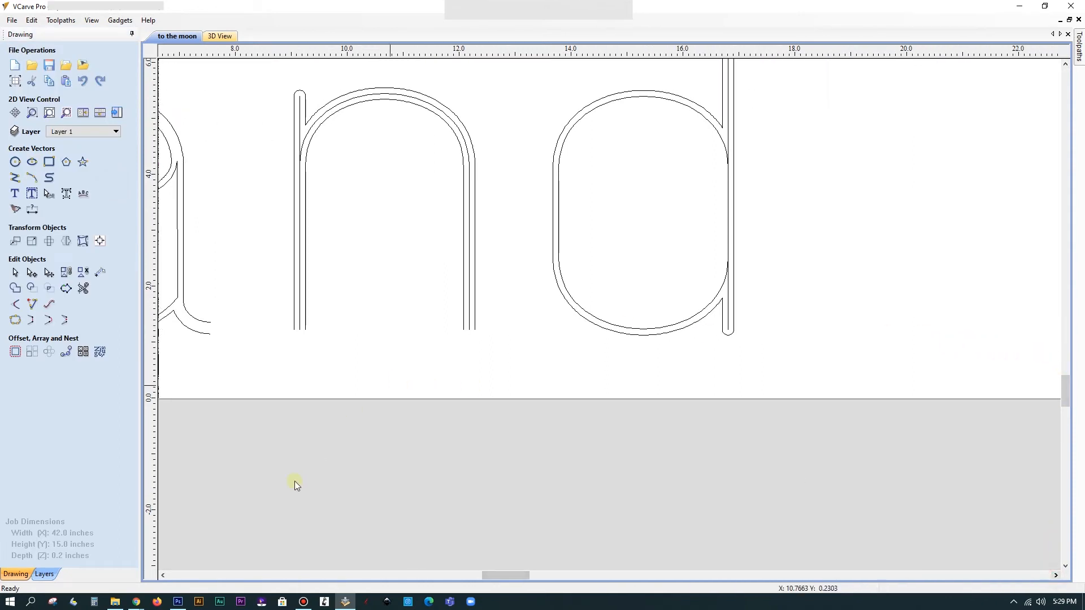
left_click(163, 575)
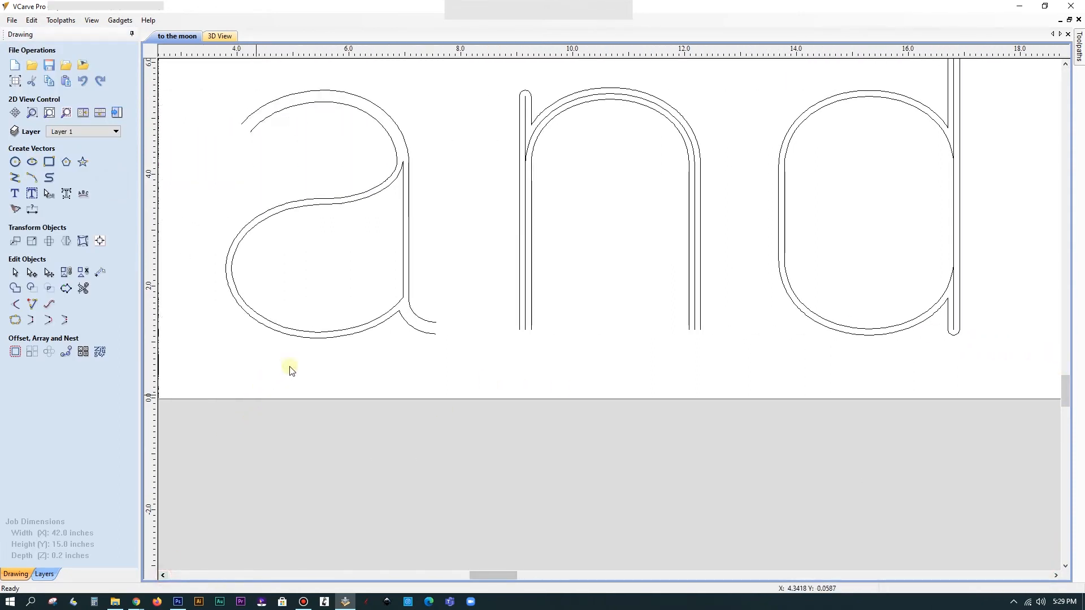
left_click(315, 334)
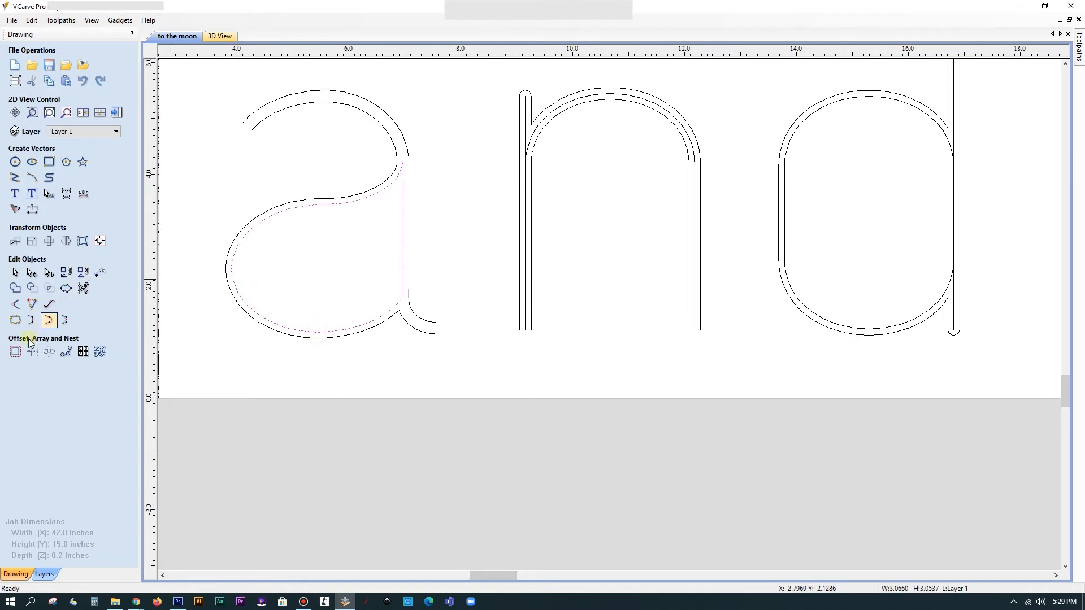
left_click(16, 352)
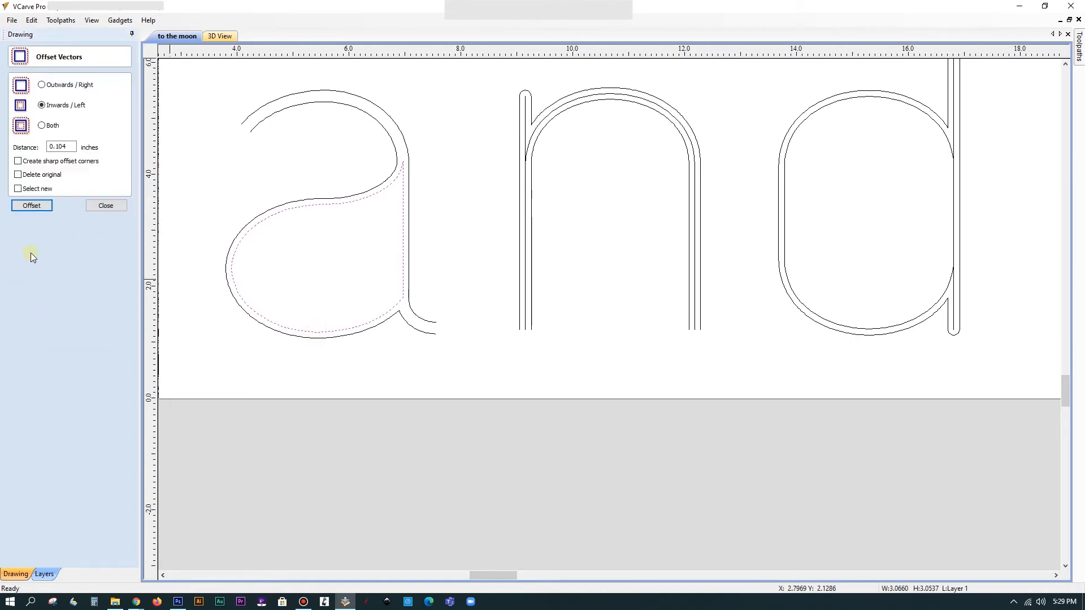
left_click(36, 206)
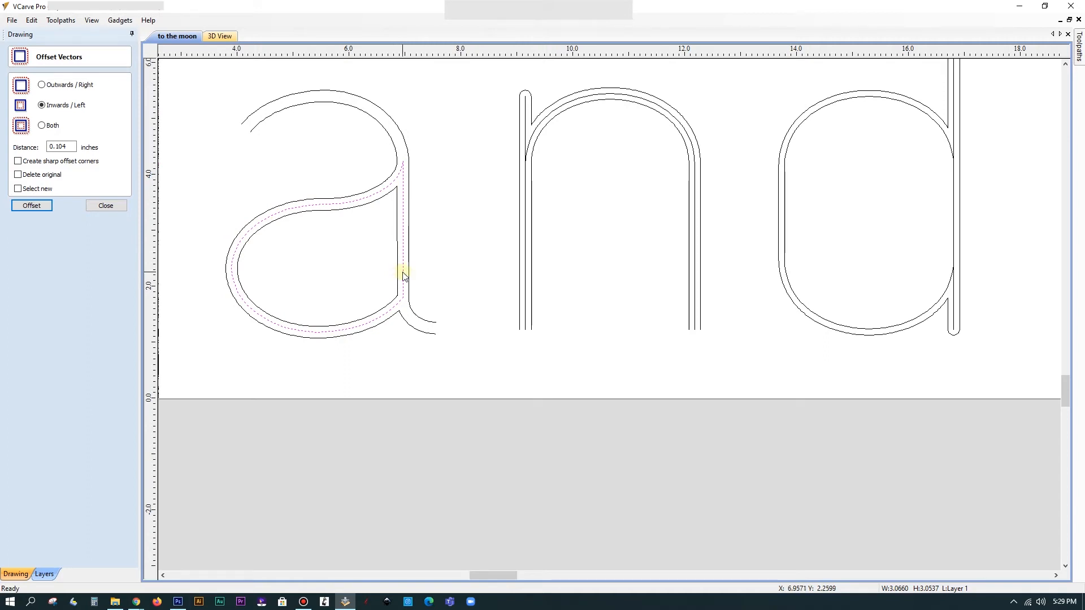
left_click(467, 271)
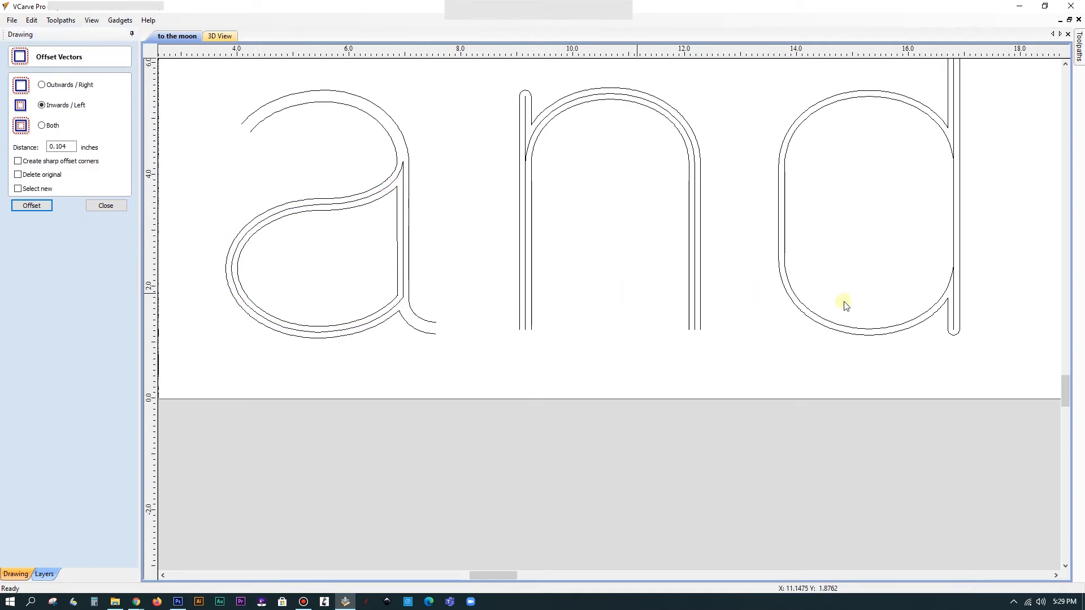
- Trim the original centre line from the stem of the "d" above and below its bowl, leaving a closed bowl loop
left_click(949, 281)
scroll(952, 280, "up", 5)
scroll(955, 143, "up", 6)
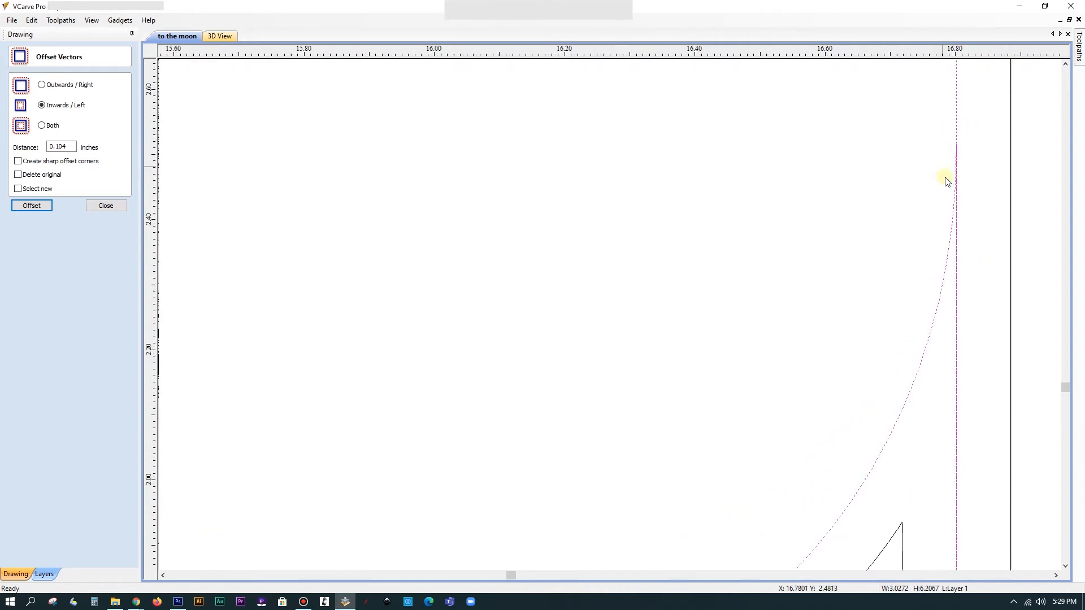
left_click(1064, 64)
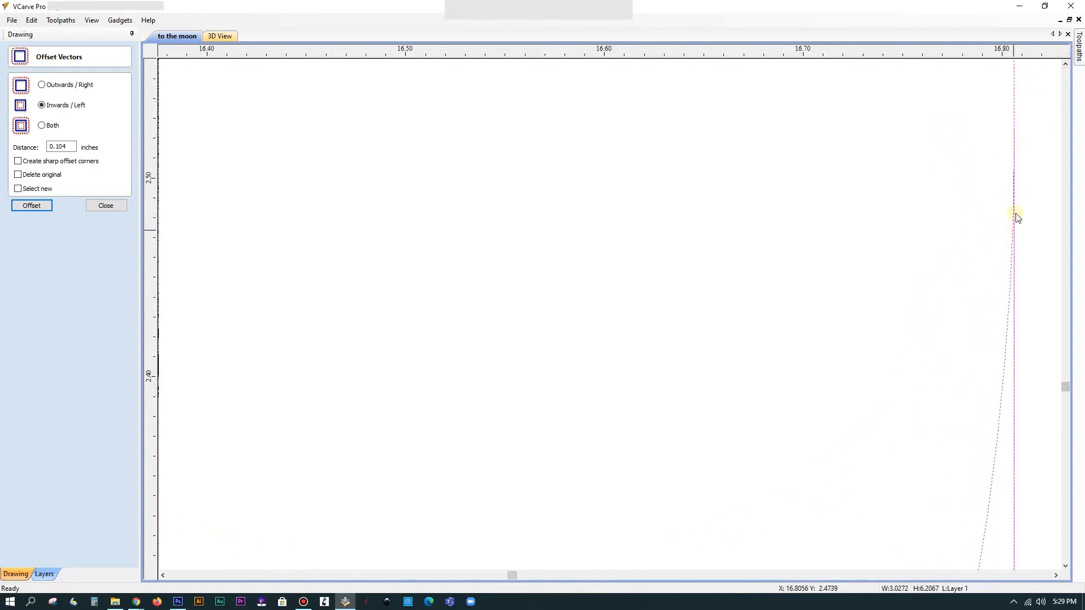
left_click(695, 293)
left_click(105, 206)
scroll(594, 414, "down", 10)
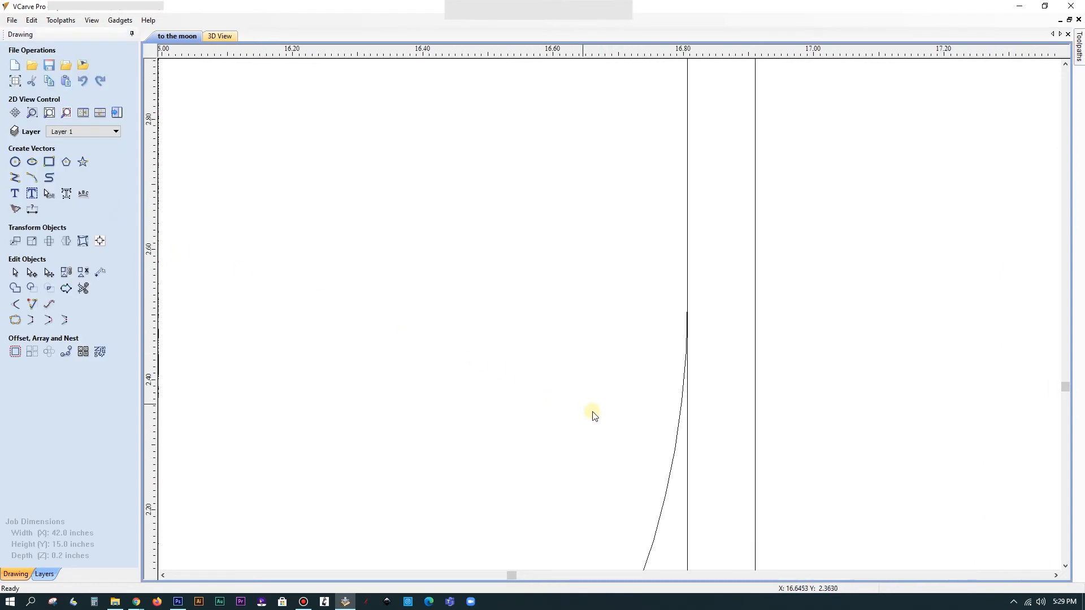
left_click(83, 289)
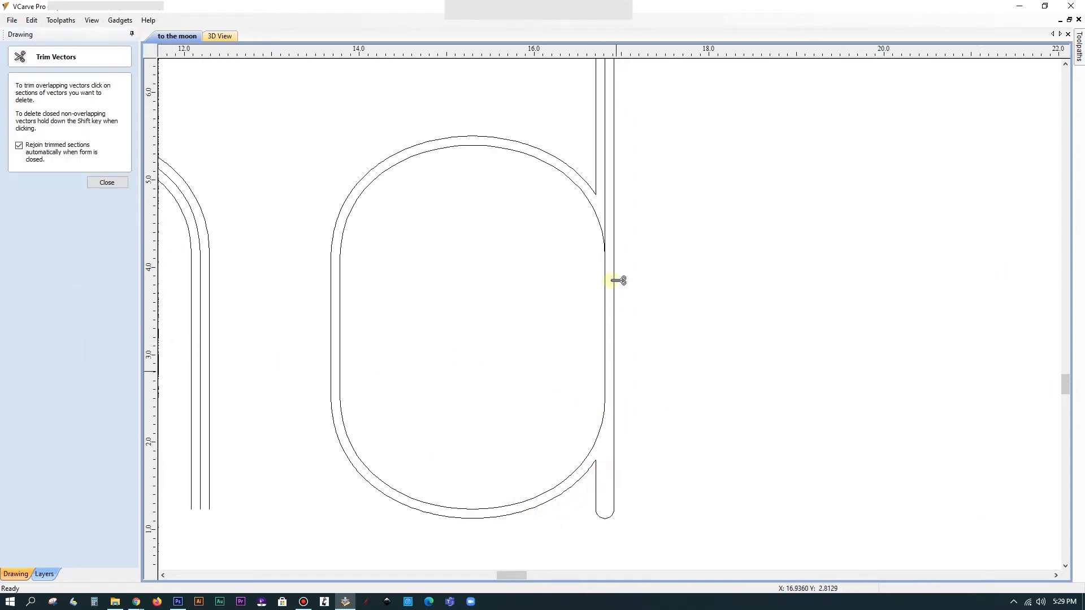
left_click(605, 215)
left_click(107, 182)
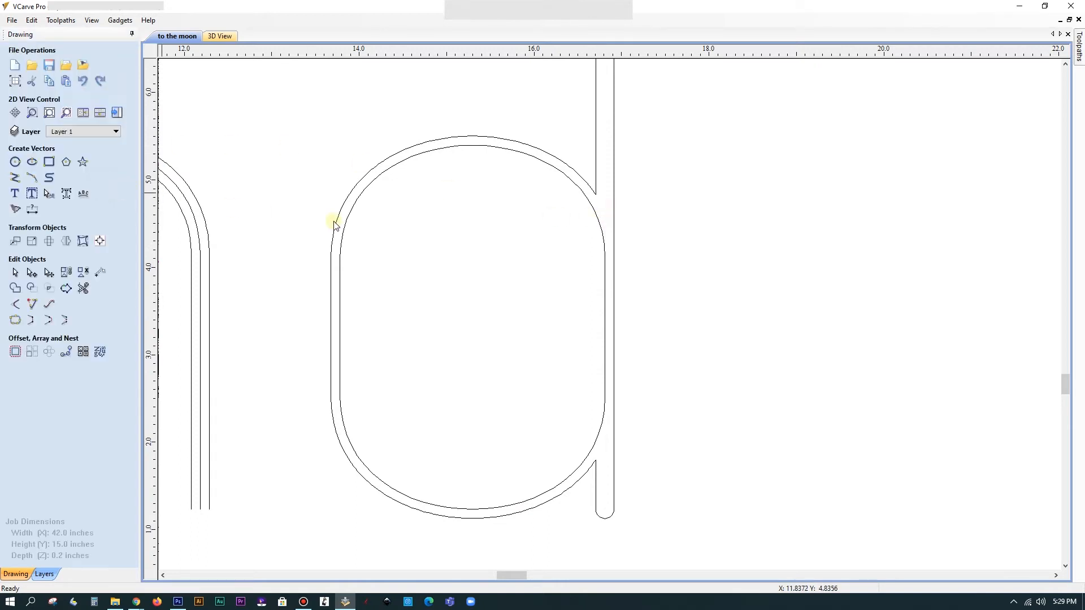
- Offset the centre-line bowl loop of the "d" inwards by 0.104 inches, keeping the original loop
left_click(386, 173)
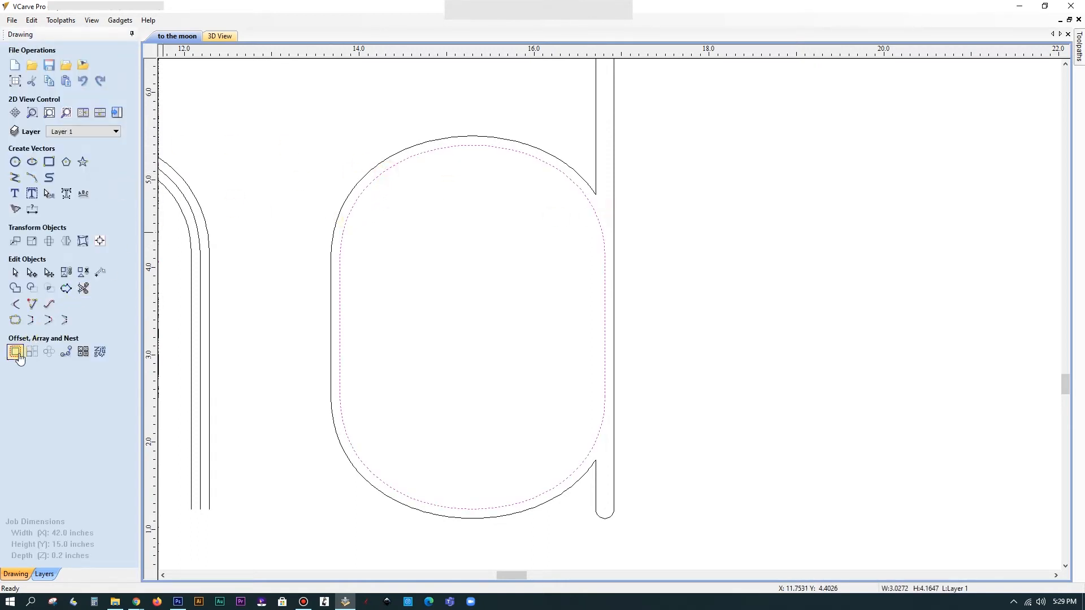
left_click(16, 352)
left_click(36, 208)
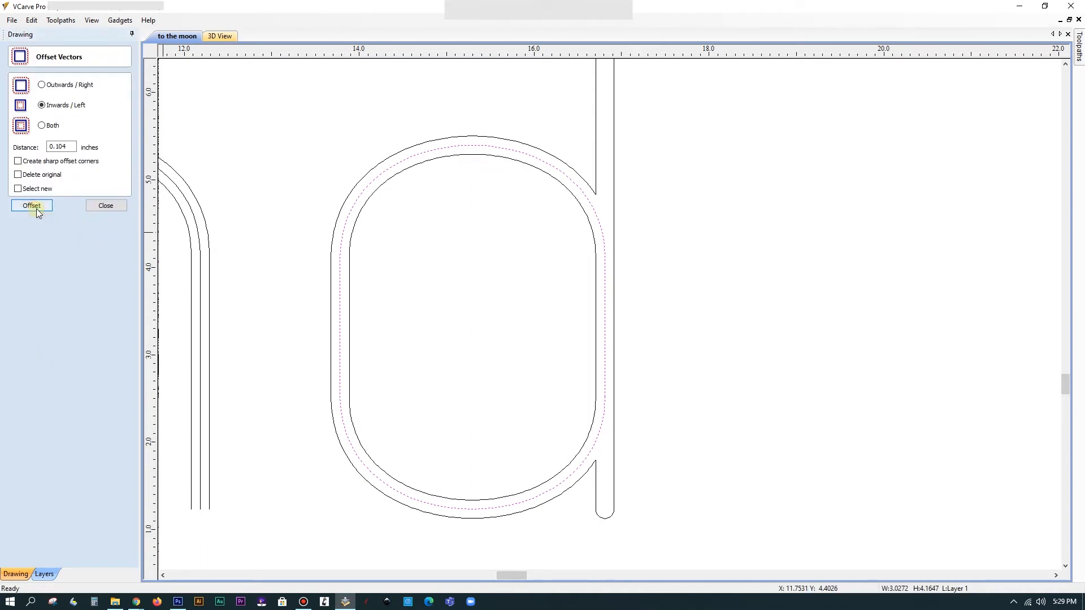
left_click(600, 435)
left_click(717, 402)
- Trim the original centre line from the stem of the "b" above and below its bowl
scroll(719, 402, "up", 3)
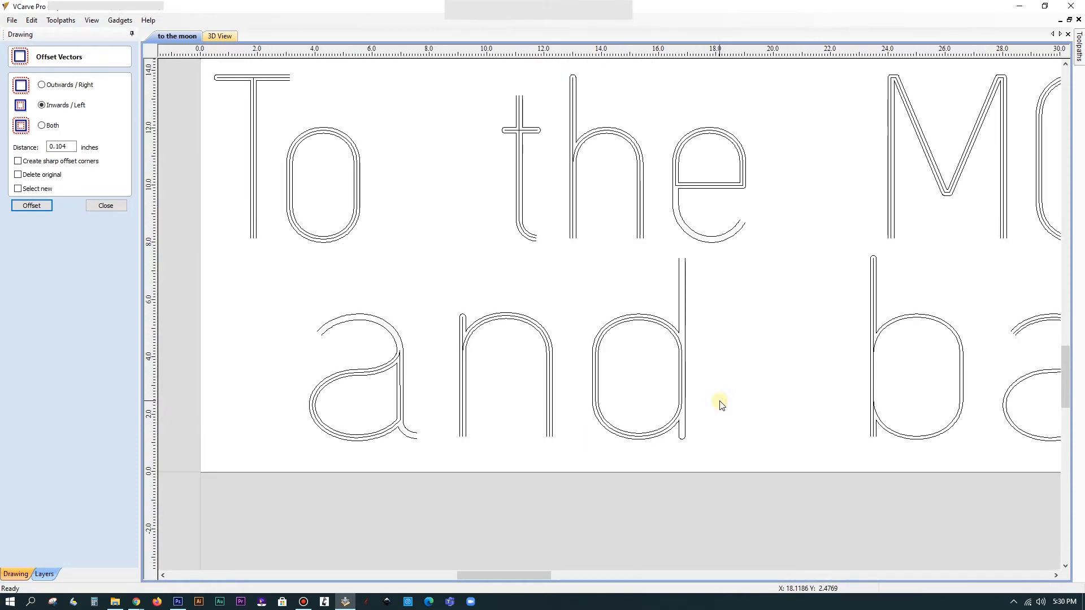
left_click(1055, 576)
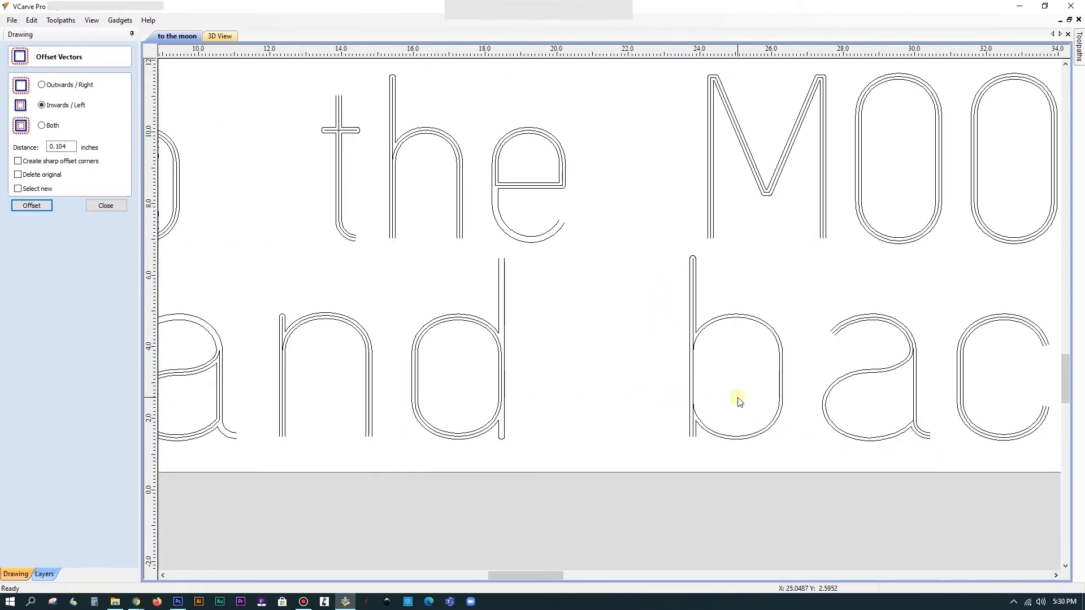
scroll(734, 399, "up", 3)
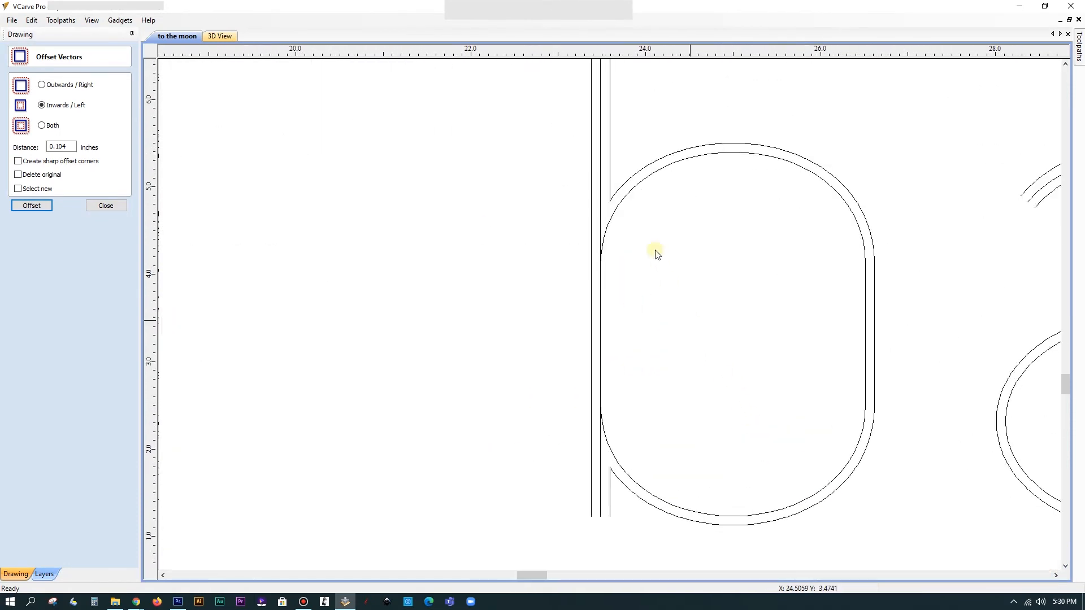
left_click(96, 205)
left_click(87, 274)
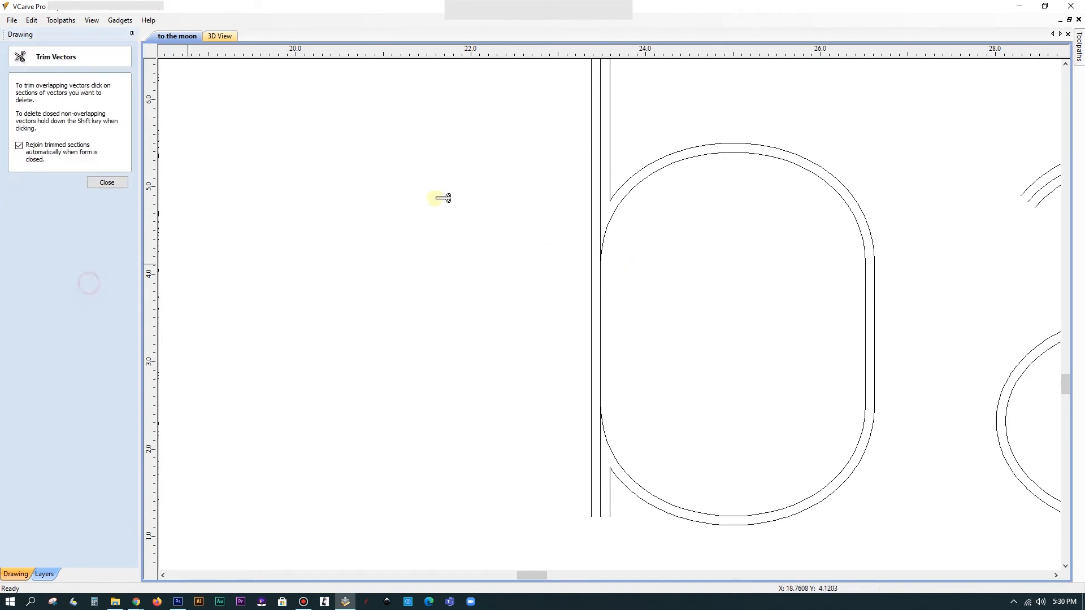
left_click(601, 219)
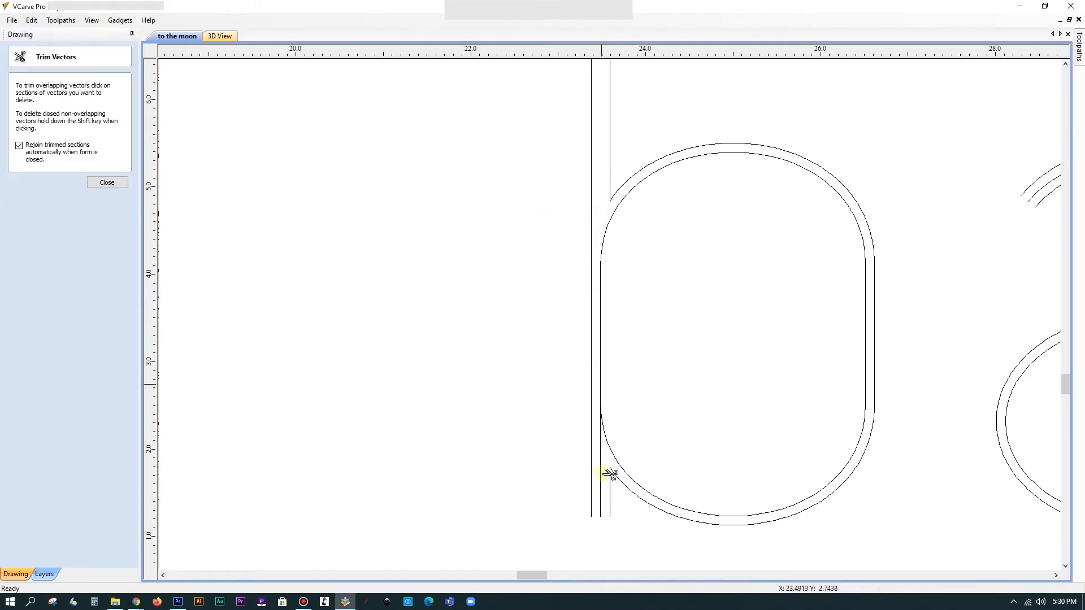
left_click(601, 473)
left_click(103, 184)
- Offset the centre-line bowl loop of the "b" inwards by 0.104 inches, keeping the original loop
left_click(607, 226)
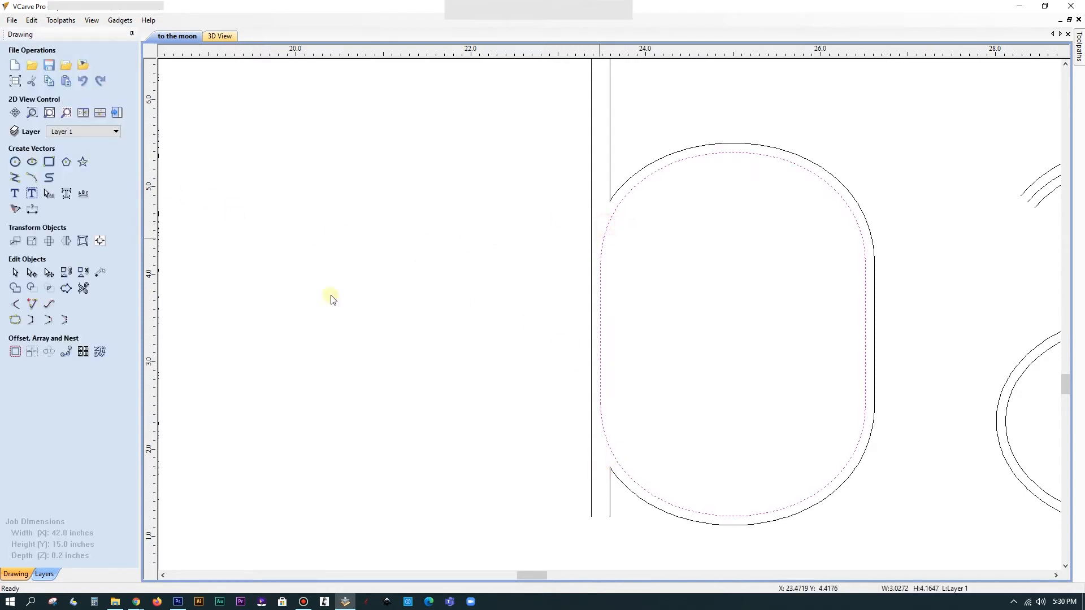
left_click(15, 351)
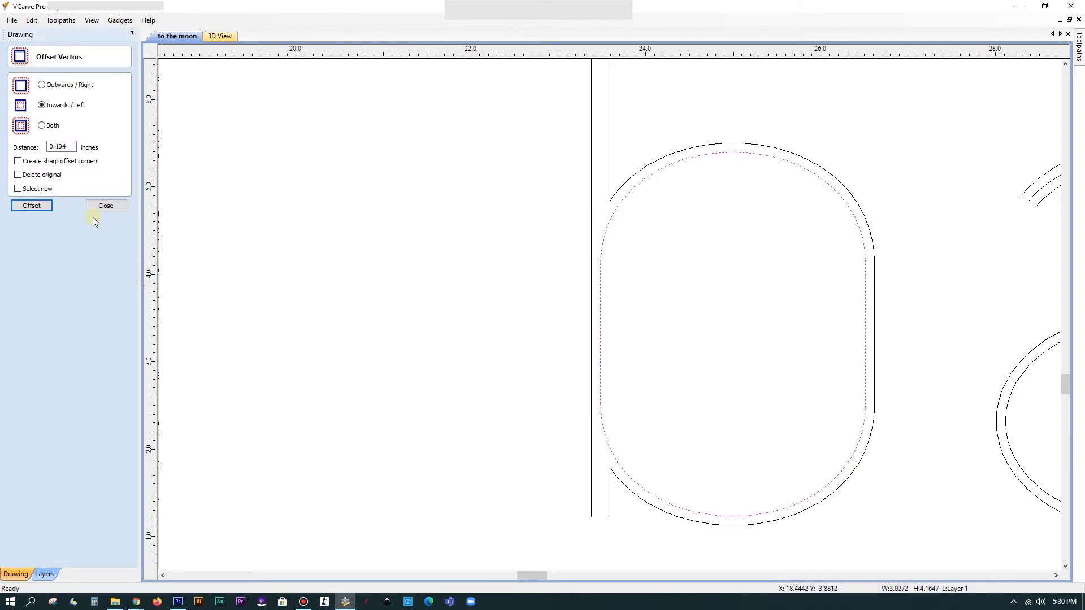
left_click(45, 208)
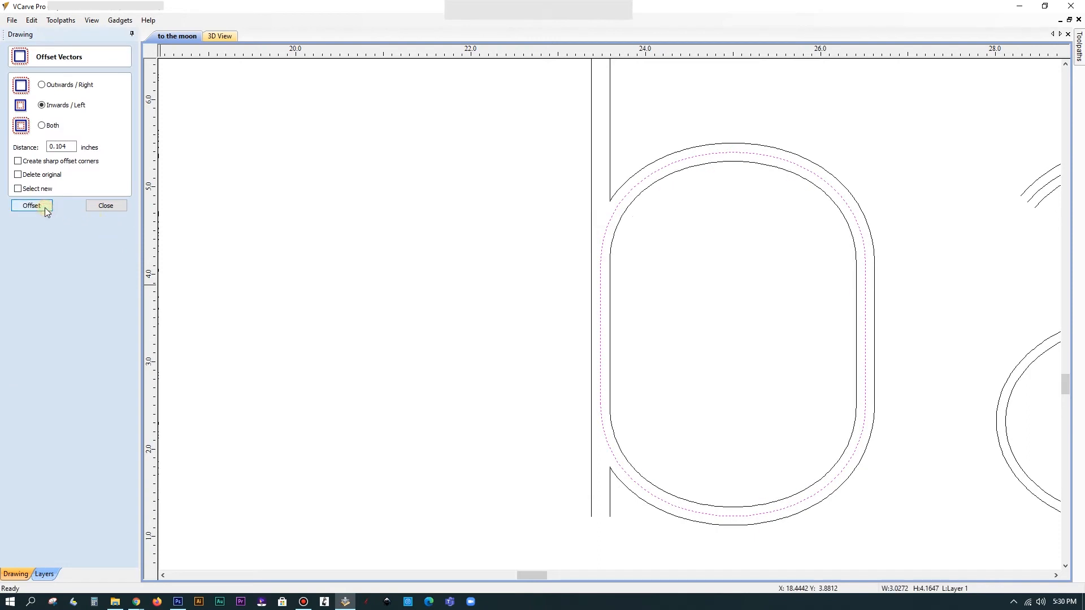
- Try to trim the centre line from the upper arm of the "a" in "back", and undo the trim
left_click(1057, 575)
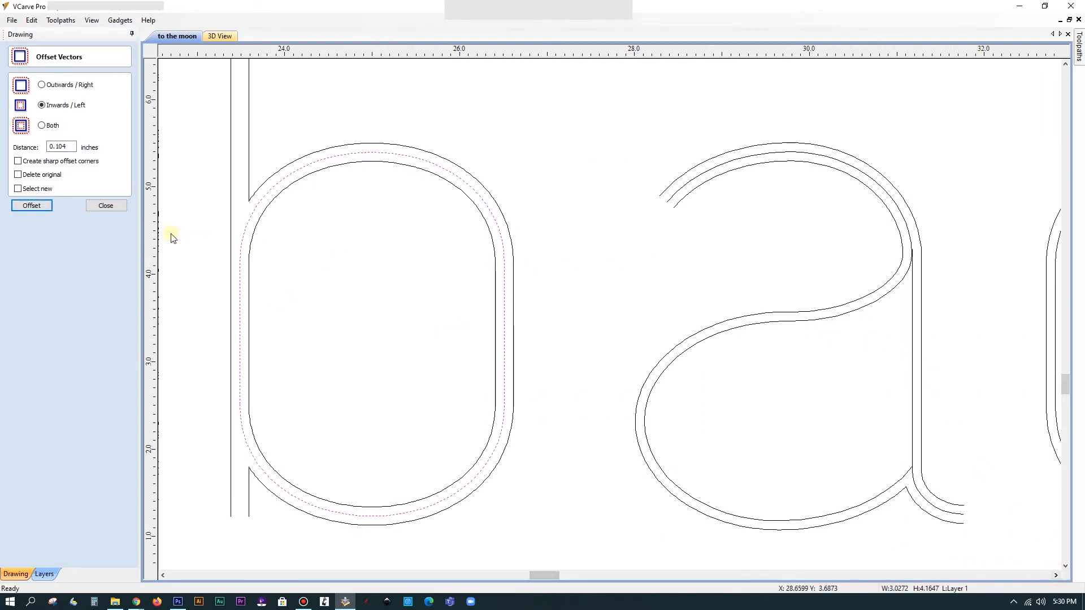
left_click(103, 206)
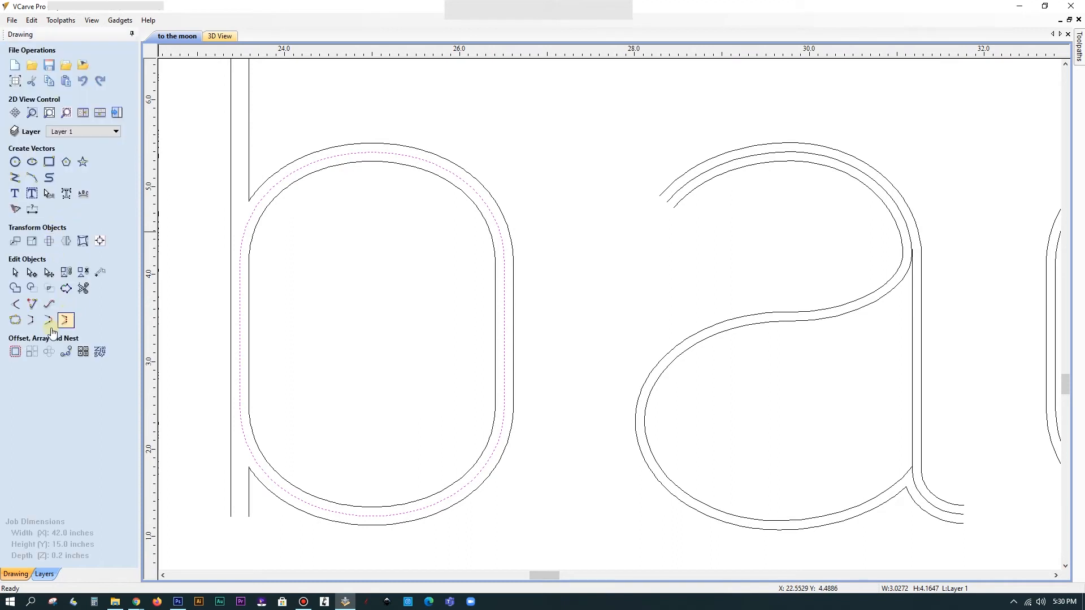
left_click(83, 288)
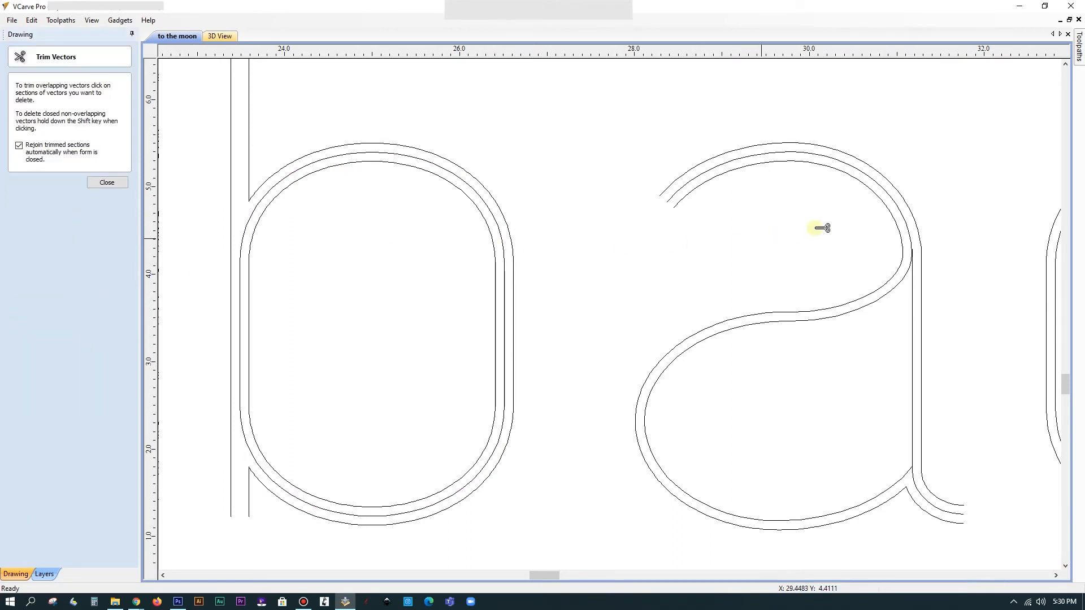
left_click(904, 209)
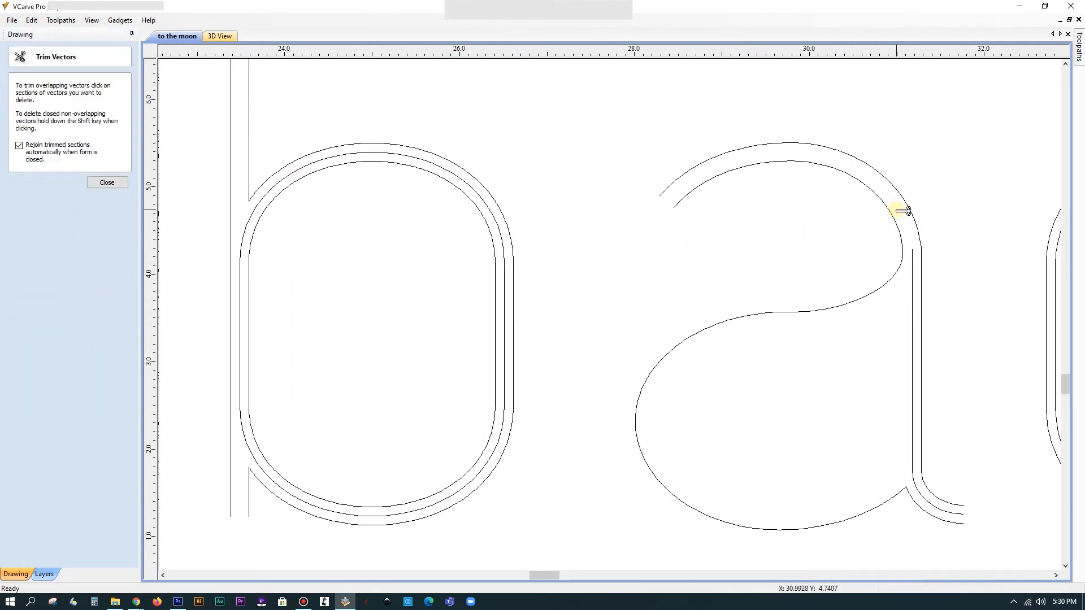
key("ctrl+z")
- Move the top node of the stem centre line of the "a" in "back" onto the node of the adjoining bowl curve
scroll(921, 255, "up", 8)
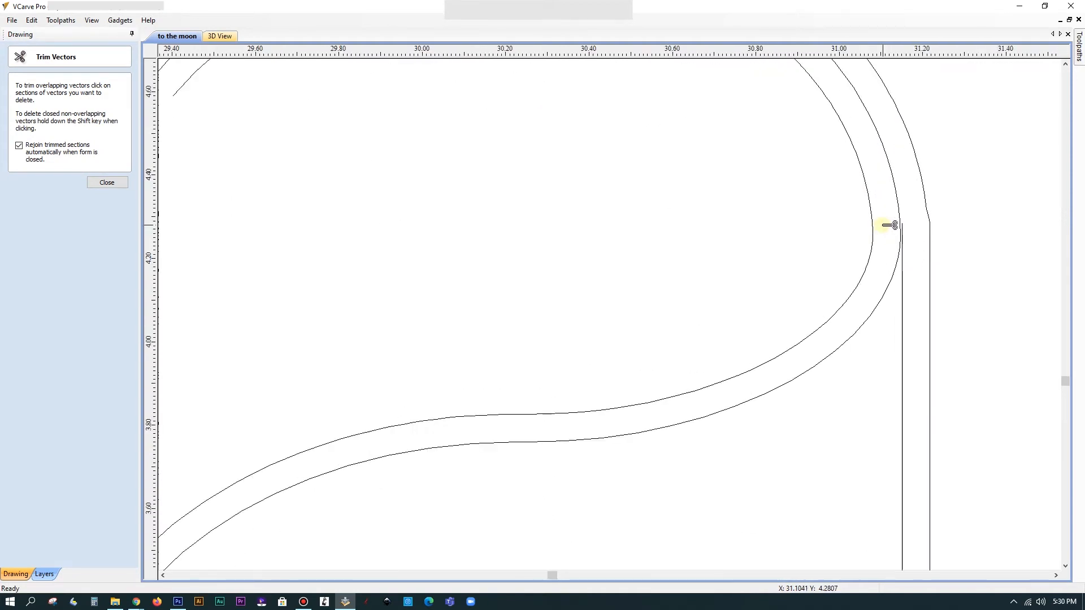
left_click(107, 182)
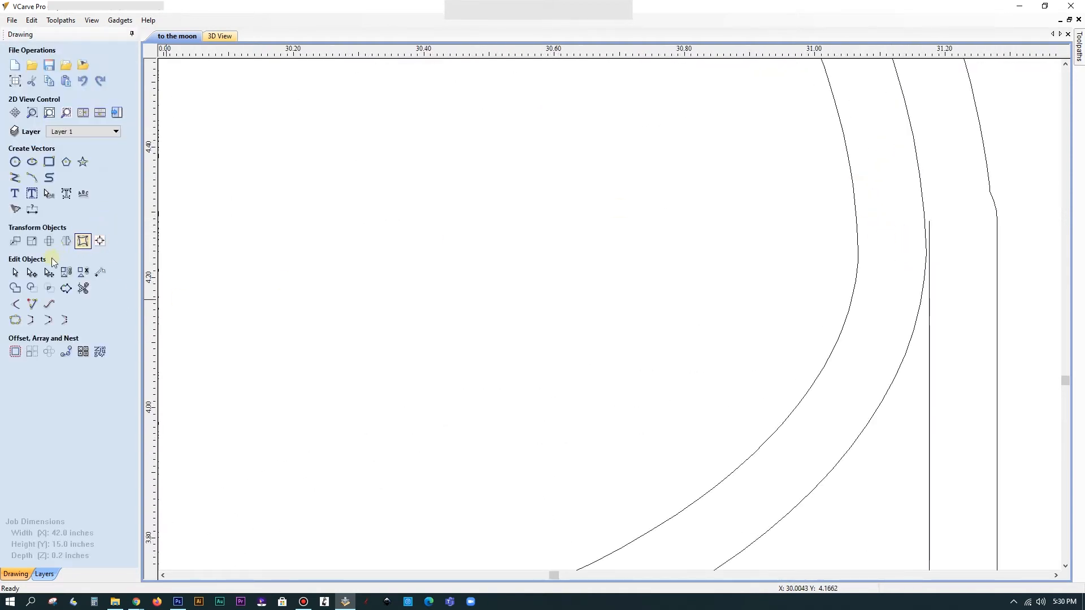
left_click(31, 274)
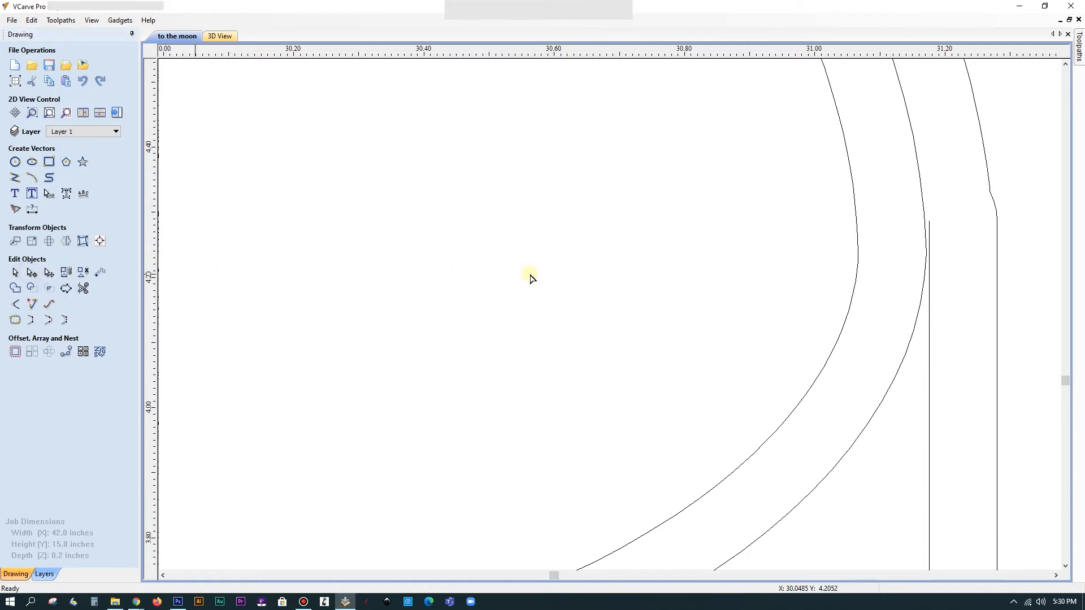
left_click(929, 224)
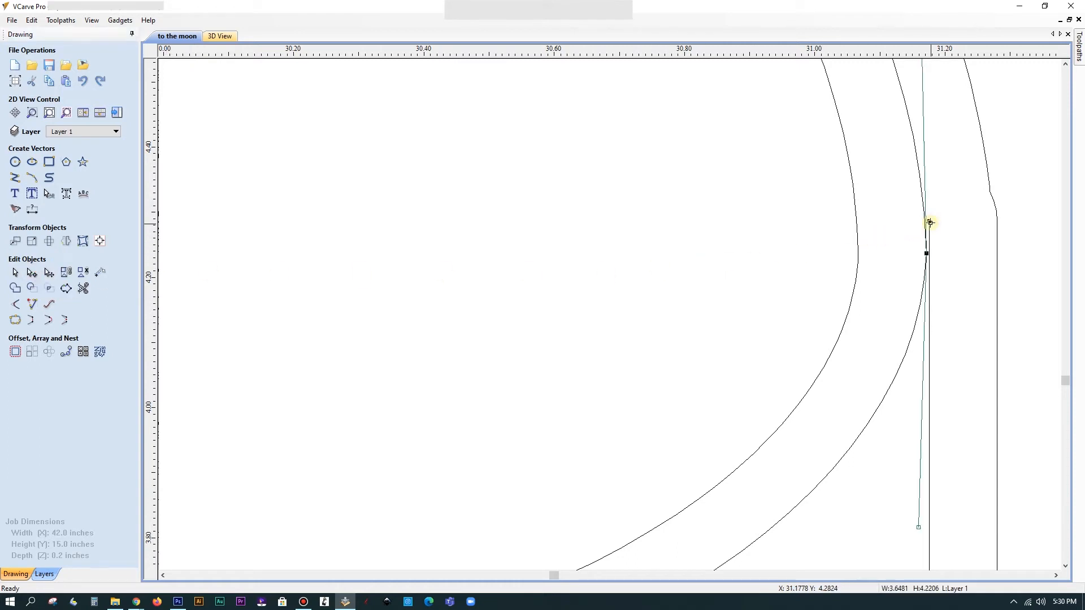
left_click_drag(929, 221, 927, 254)
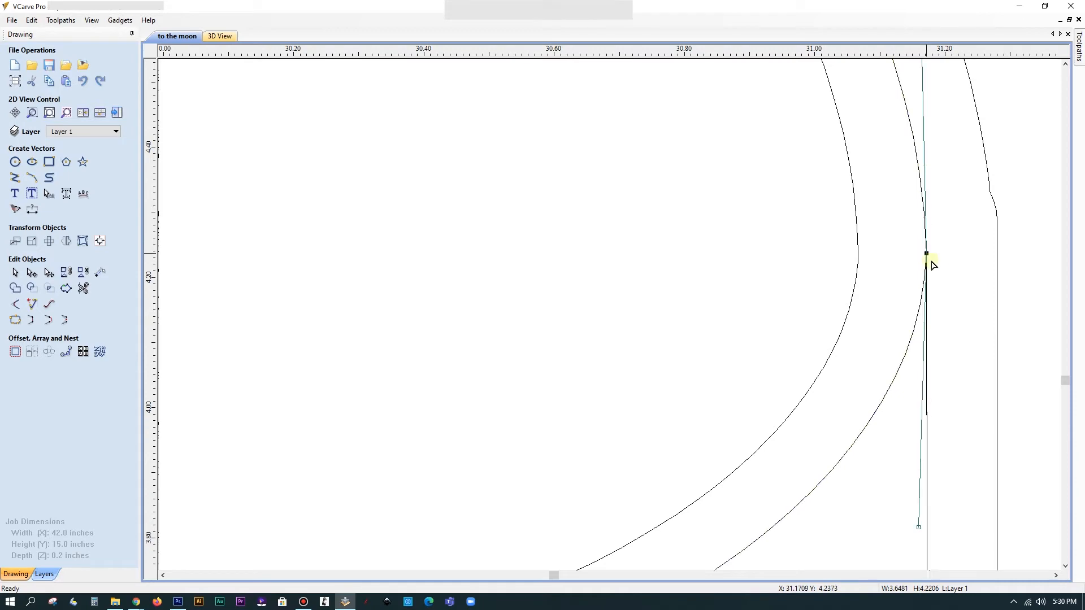
left_click(951, 286)
scroll(951, 288, "down", 10)
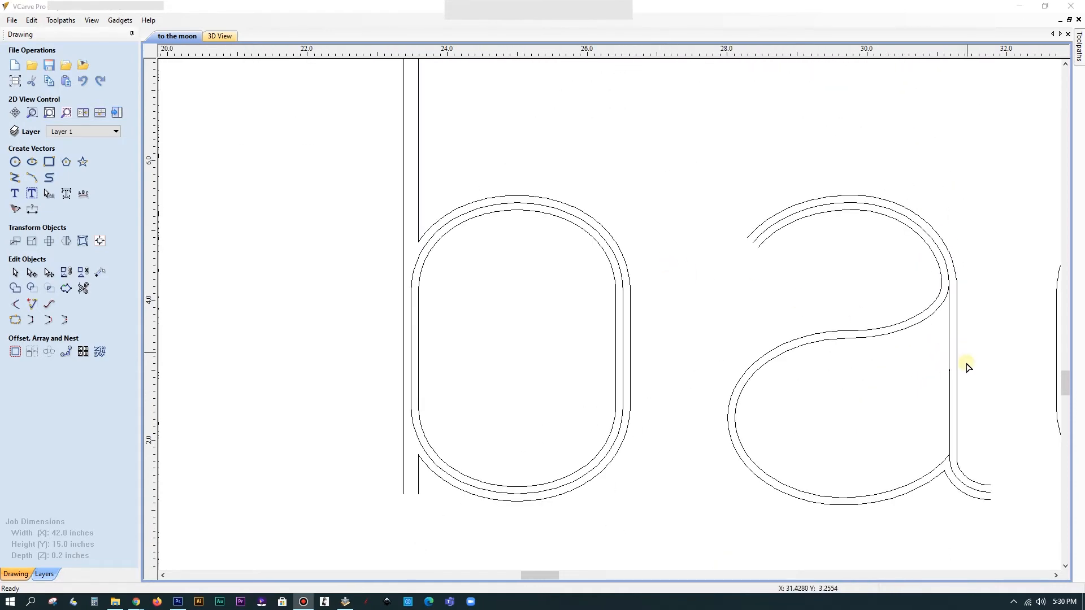
- Trim away the duplicate line running alongside the lower stem centre line of the "a" in "back"
scroll(954, 435, "up", 6)
scroll(1029, 444, "up", 15)
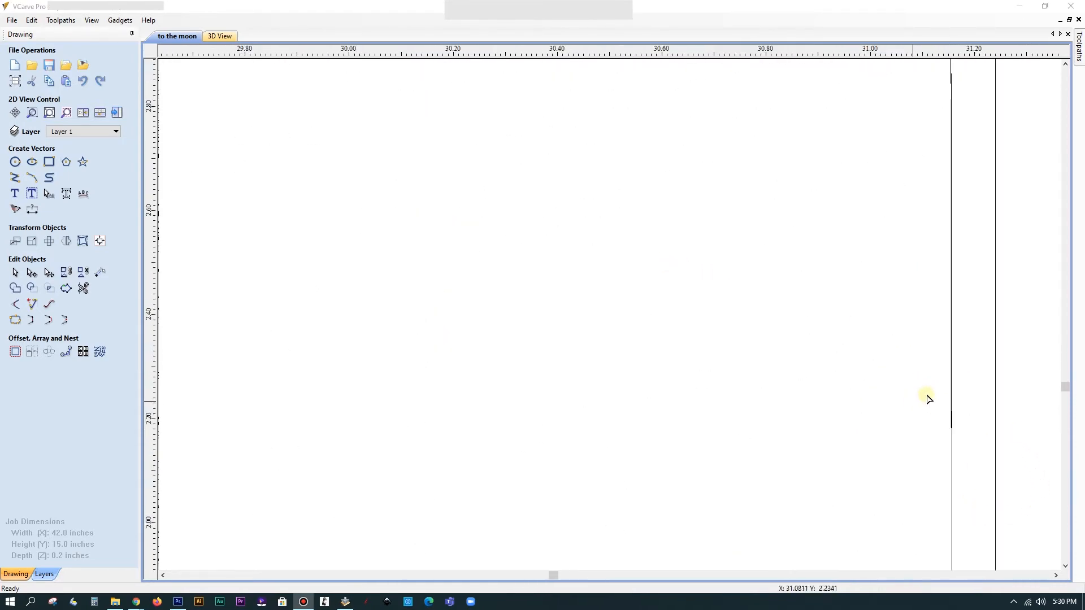
scroll(1005, 373, "up", 5)
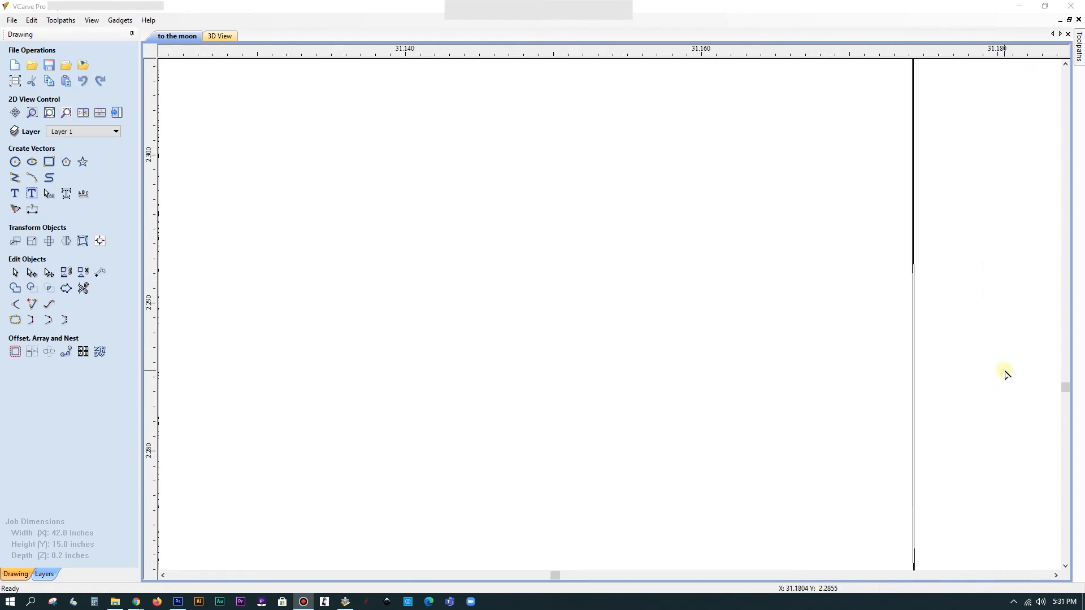
left_click(83, 289)
left_click(892, 457)
left_click(107, 182)
- Trim the original centre line from the upper arm and lower tail of the "a" in "back", leaving the bowl and stem loop
scroll(860, 380, "down", 10)
scroll(890, 388, "down", 5)
scroll(890, 401, "up", 3)
left_click(83, 288)
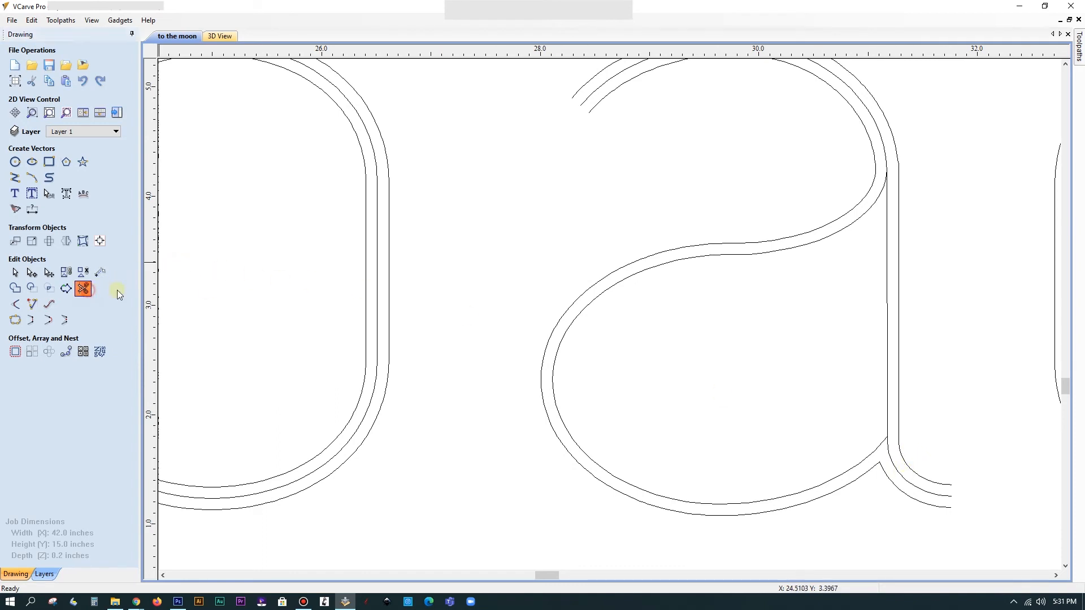
left_click(892, 155)
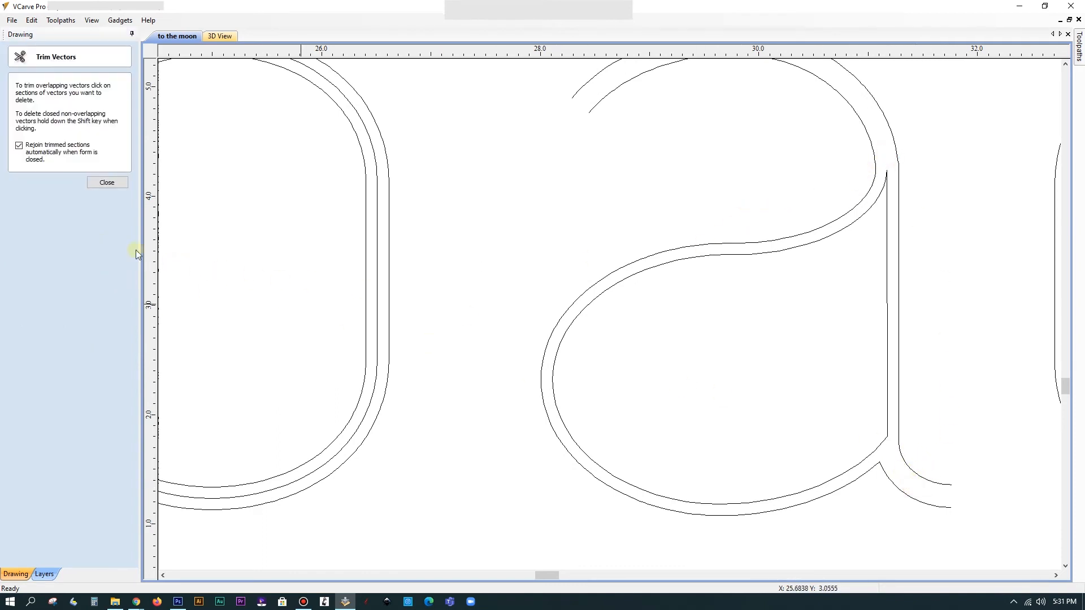
left_click(103, 187)
- Offset the bowl and stem loop of the "a" in "back" inwards by 0.104 inches, keeping the original loop
left_click(585, 454)
left_click(15, 352)
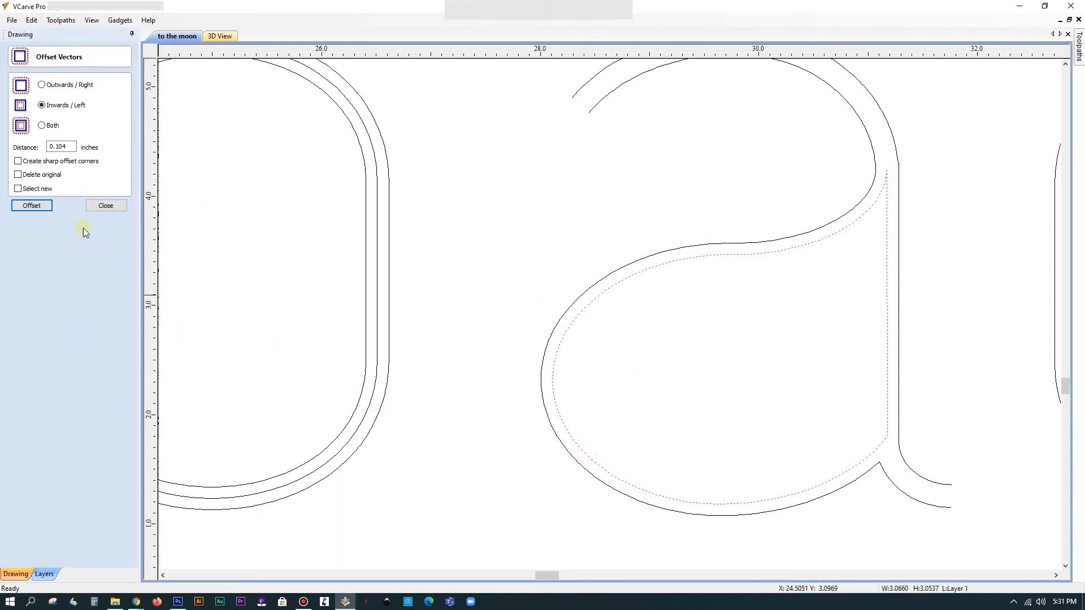
left_click(31, 205)
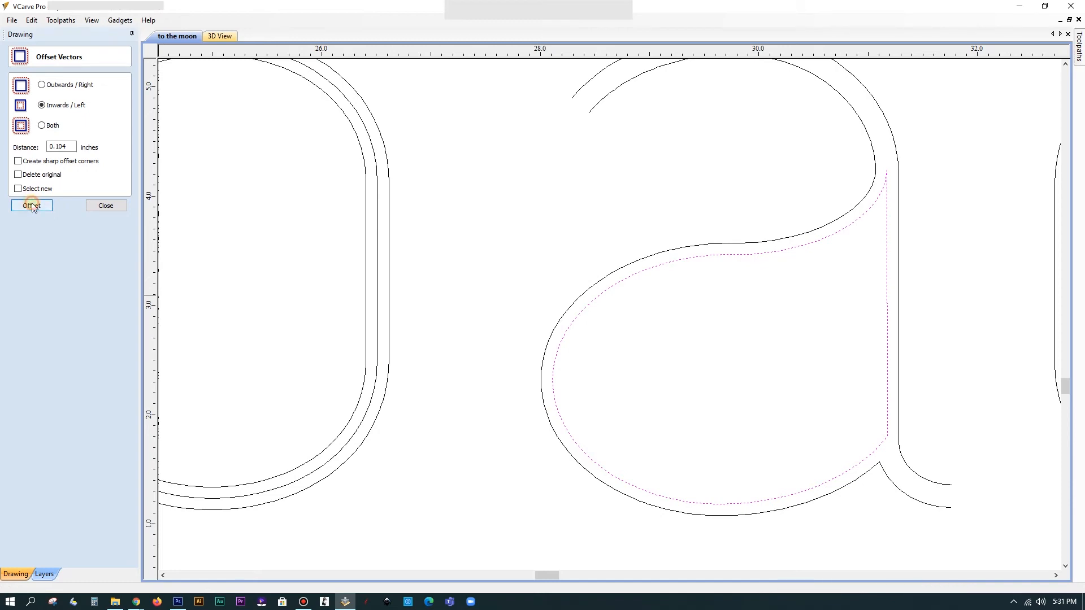
- Delete the original centre lines from both letters of "To", keeping their outer outlines
scroll(763, 376, "down", 3)
scroll(856, 413, "down", 5)
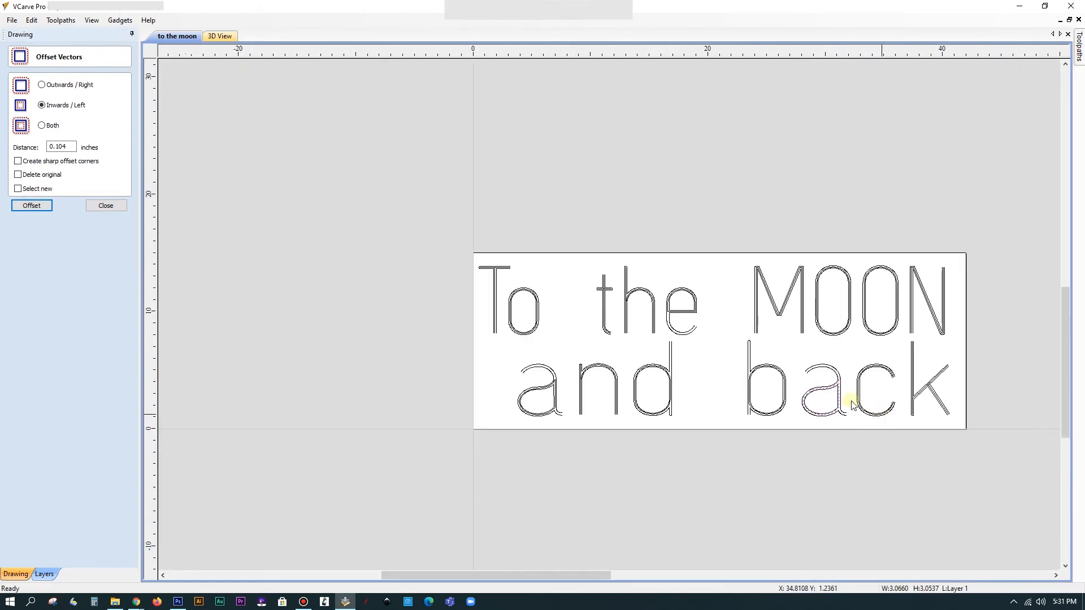
scroll(825, 400, "up", 5)
left_click(774, 350)
scroll(775, 341, "down", 3)
scroll(421, 308, "up", 5)
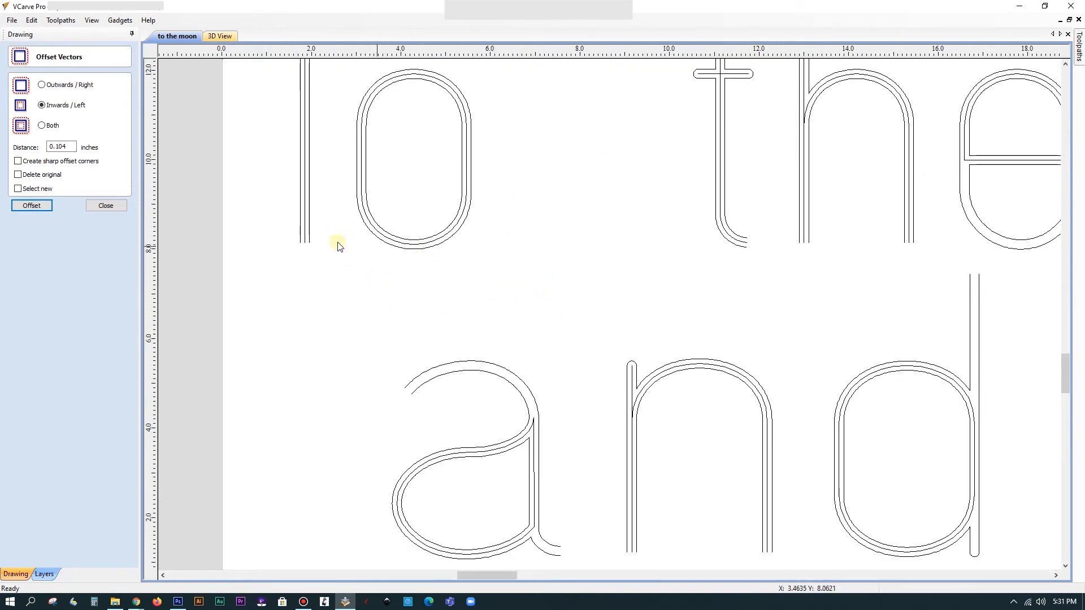
scroll(338, 246, "up", 1)
scroll(334, 245, "down", 4)
scroll(332, 172, "up", 3)
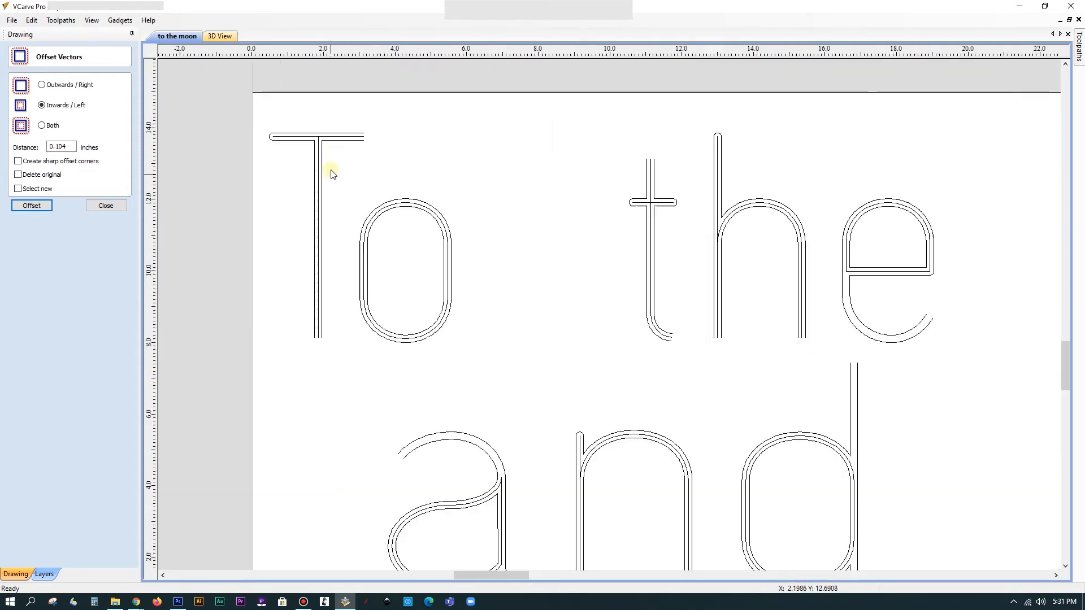
left_click(317, 140)
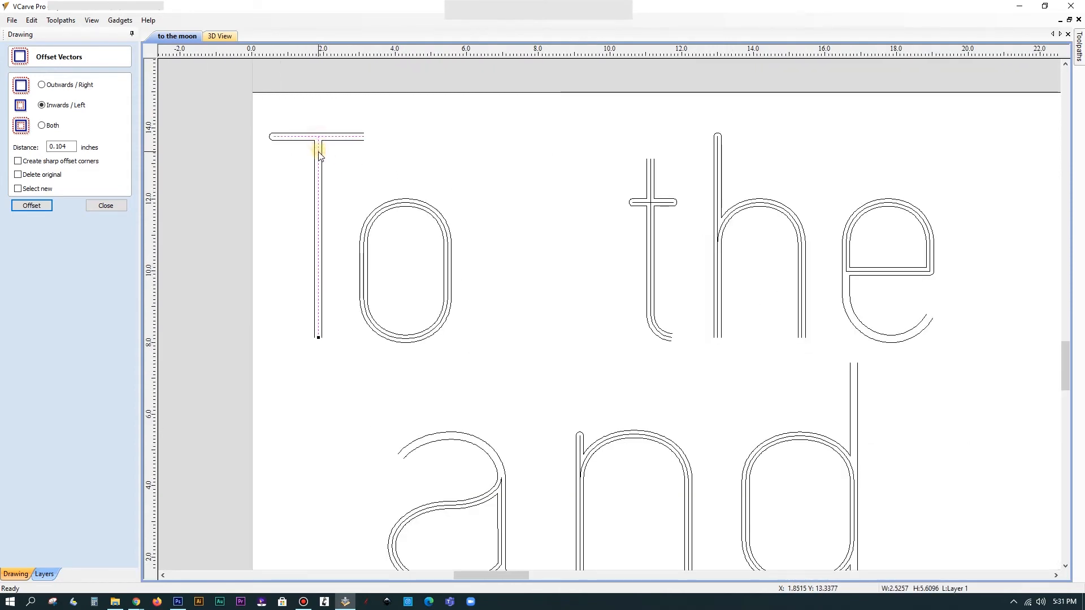
left_click(318, 151)
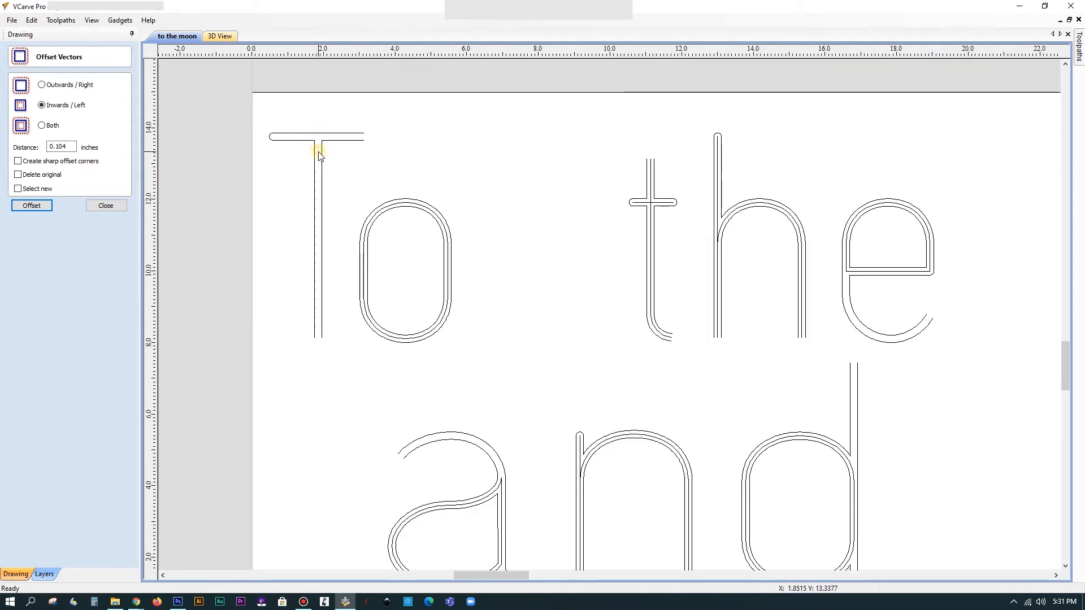
left_click(365, 241)
left_click(365, 240)
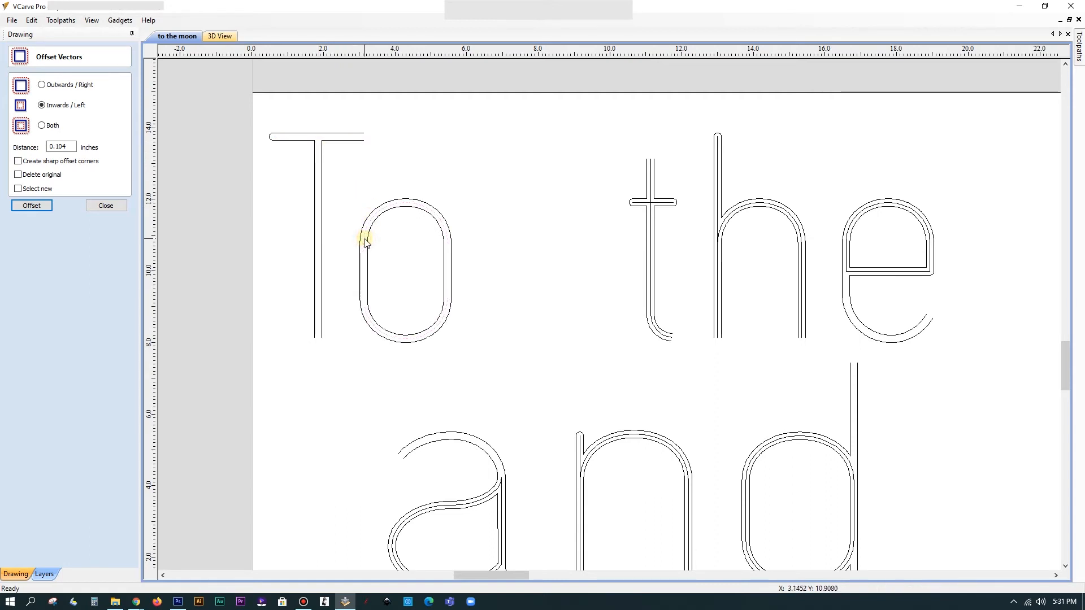
- Delete the original centre lines from the "t", "h" and "e" of "the"
left_click(652, 288)
left_click(660, 280)
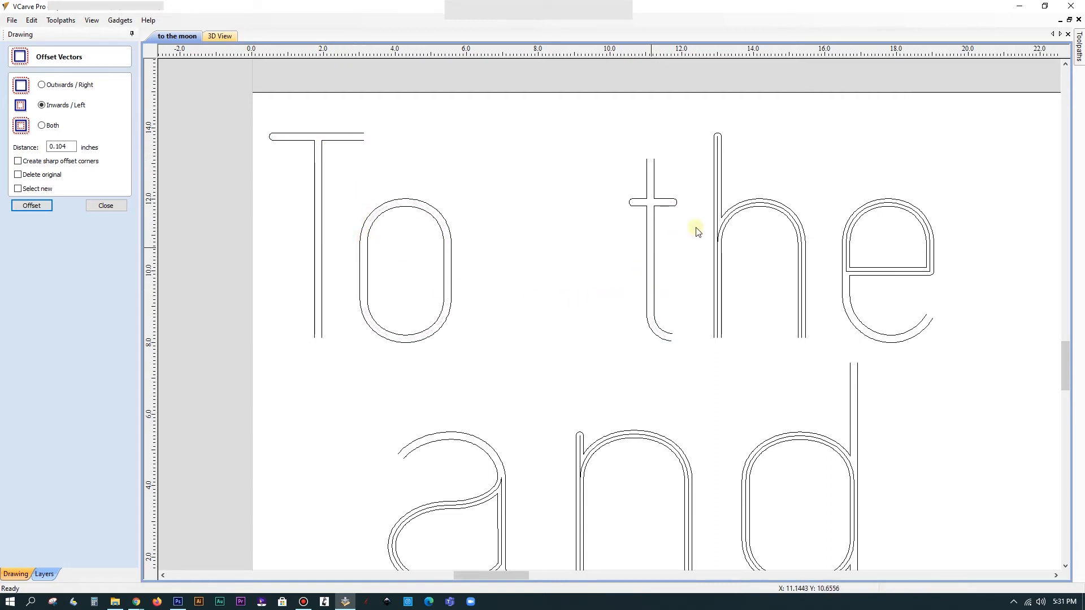
left_click(718, 224)
left_click(859, 247)
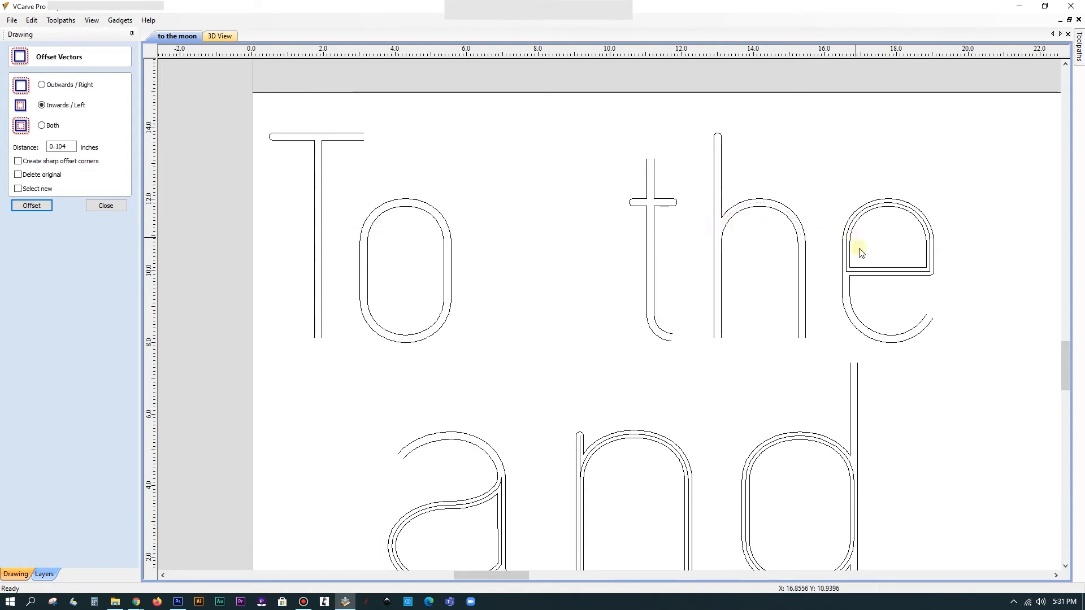
left_click(848, 270)
key("Delete")
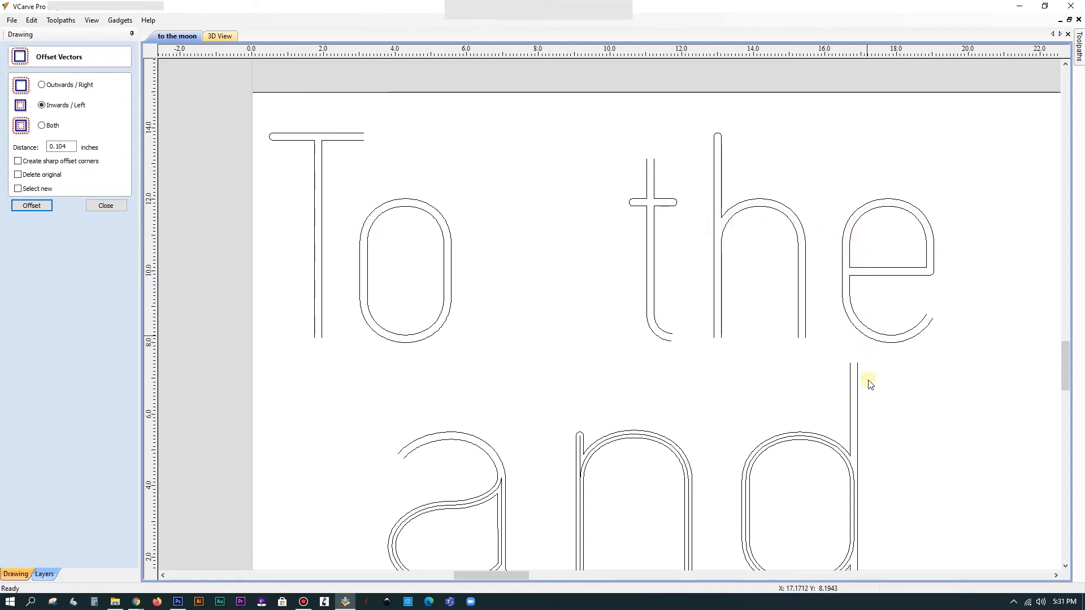
- Delete the original centre lines from the "d", "n" and "a" of "and"
left_click(844, 454)
key("Delete")
left_click(662, 447)
key("Delete")
left_click(503, 484)
key("Delete")
- Delete the original centre lines from the "M" and first "O" in "MOON" and from the "b" and "a" in "back"
left_click(1056, 575)
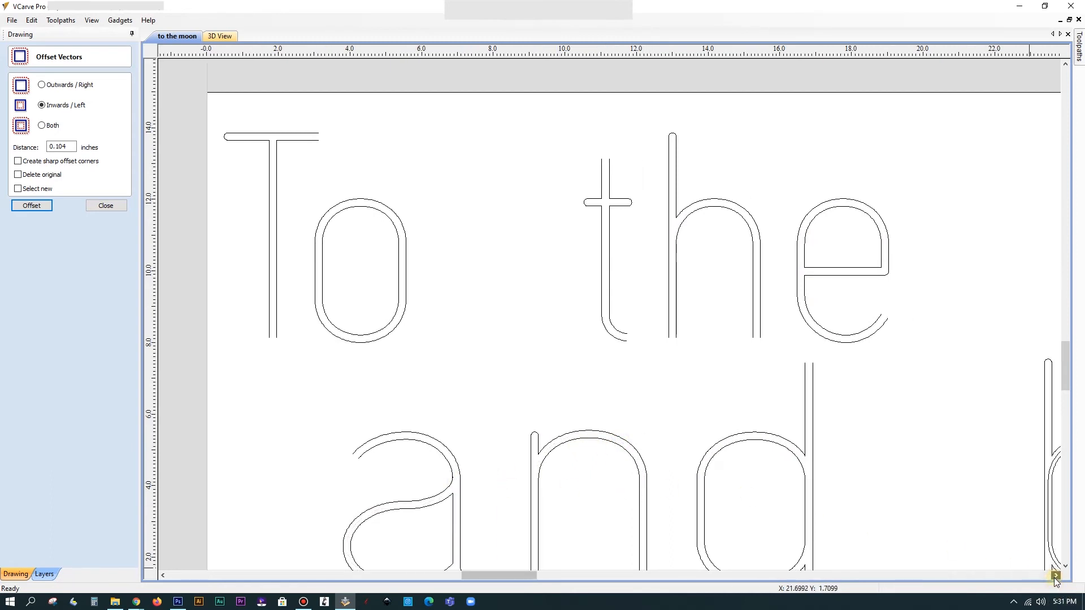
left_click(1055, 575)
left_click(874, 439)
key("Delete")
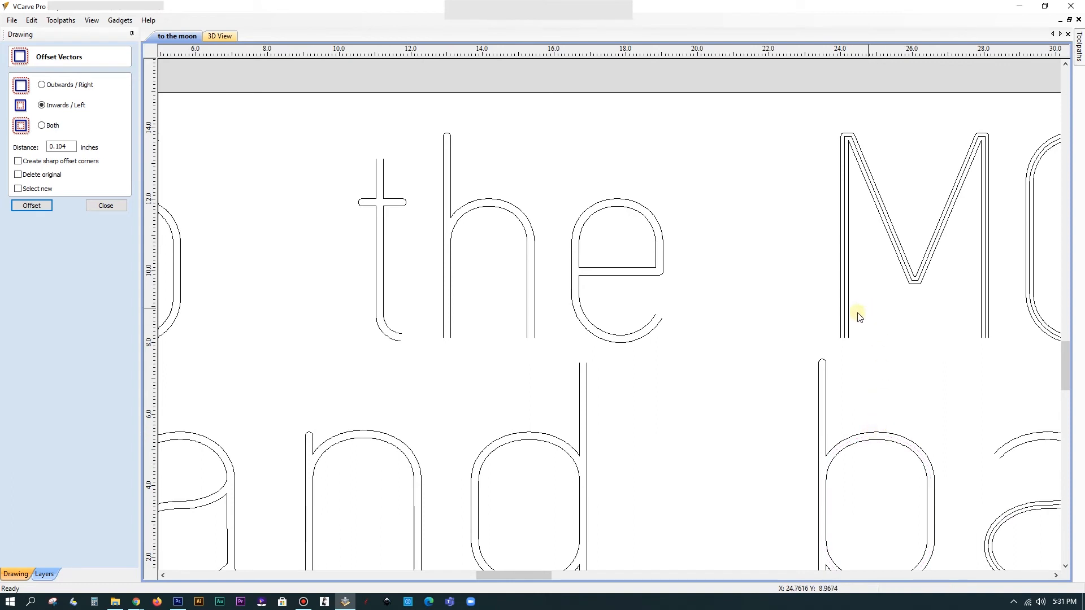
left_click(847, 324)
key("Delete")
left_click(1041, 329)
key("Delete")
left_click(1024, 513)
key("Delete")
left_click(1056, 575)
left_click(1055, 576)
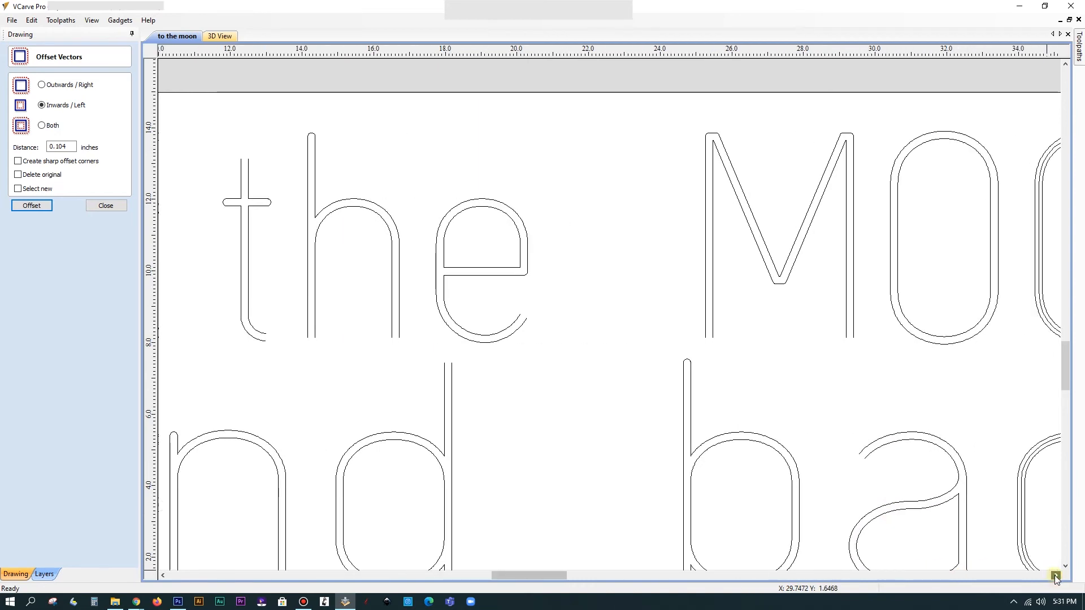
left_click(1055, 575)
left_click(634, 341)
key("Delete")
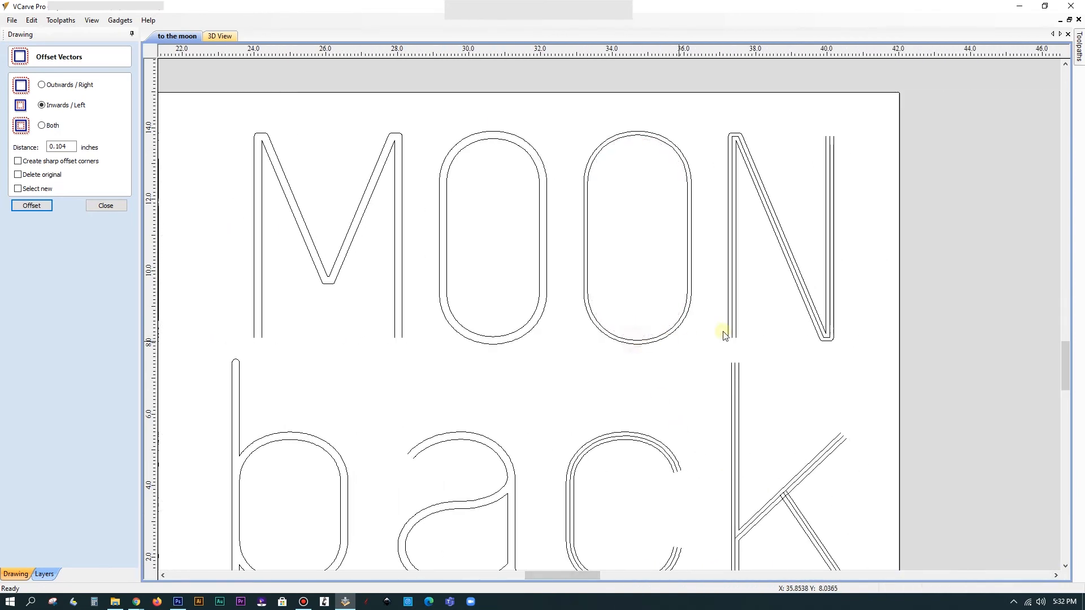
key("ctrl+z")
- Delete the original centre lines from the second "O" and the "N" in "MOON"
left_click(682, 327)
key("Delete")
left_click(733, 319)
key("Delete")
- Delete the original centre lines from the "c" and from the stem, arm and leg of the "k" in "back"
left_click(734, 388)
key("Delete")
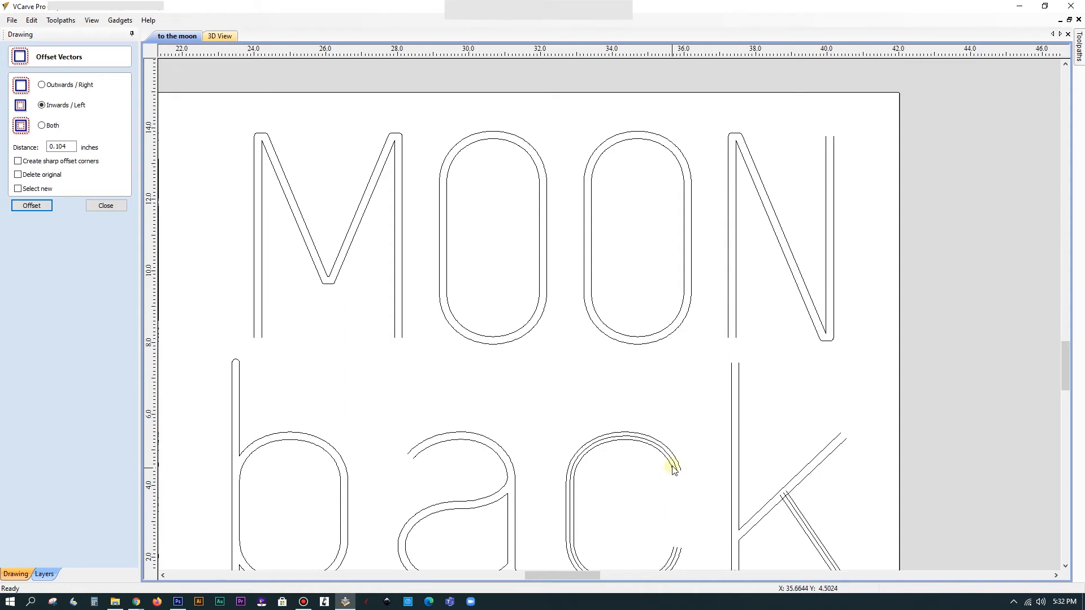
left_click(677, 467)
key("Delete")
left_click(810, 538)
key("Delete")
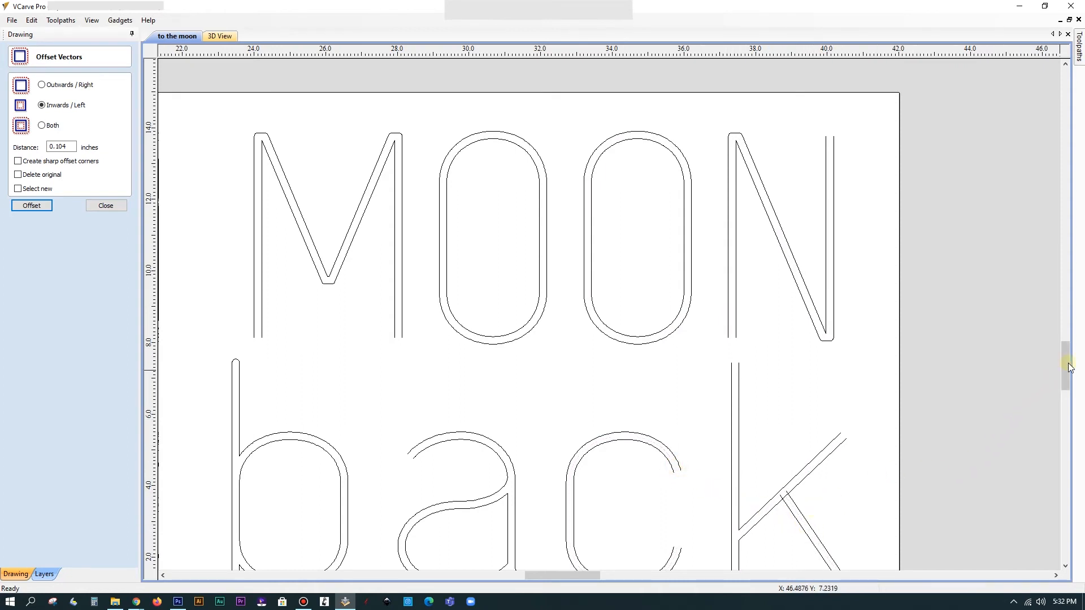
- Trim the overlapping line sections where the lower leg of the "k" in "back" joins its upper arm
mouse_move(1069, 368)
left_mouse_down()
mouse_move(1070, 396)
mouse_move(1066, 368)
left_mouse_up()
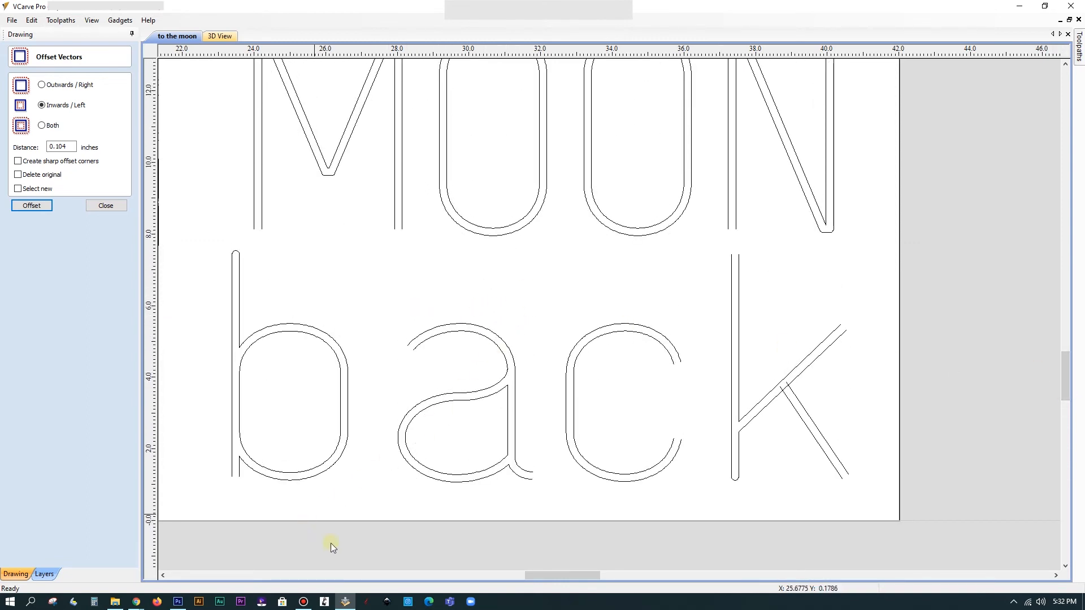
left_click_drag(1066, 376, 1064, 388)
mouse_move(567, 574)
left_mouse_down()
mouse_move(497, 576)
mouse_move(618, 575)
left_mouse_up()
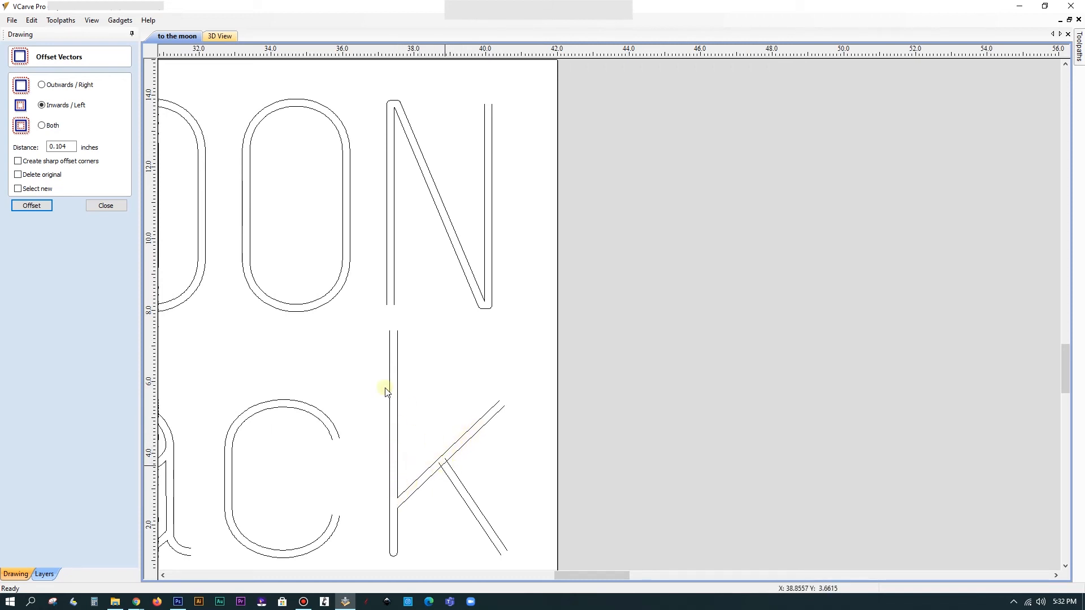
left_click(106, 205)
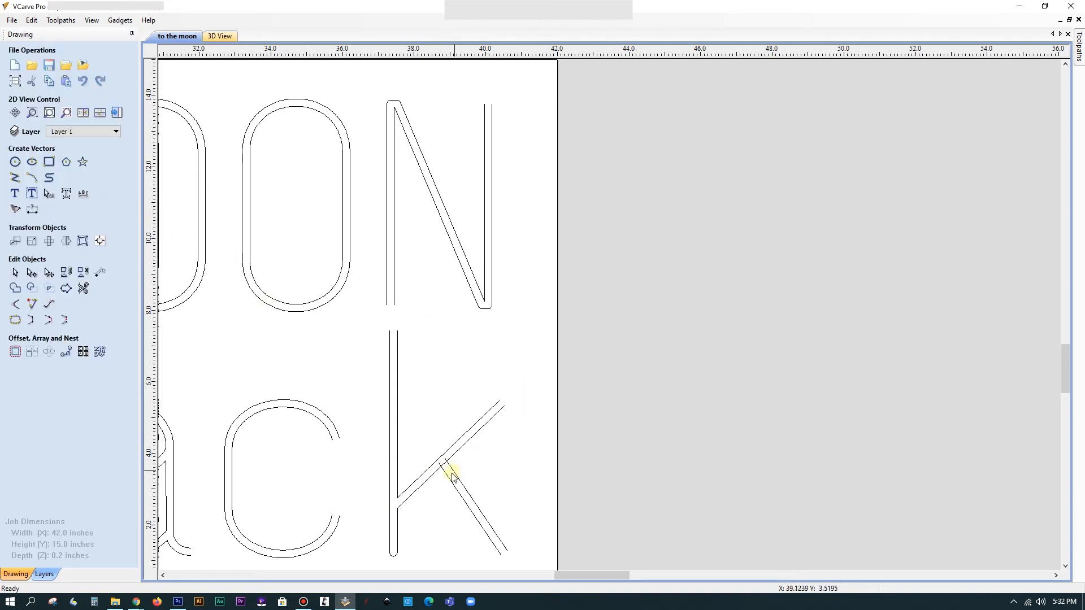
scroll(452, 476, "up", 5)
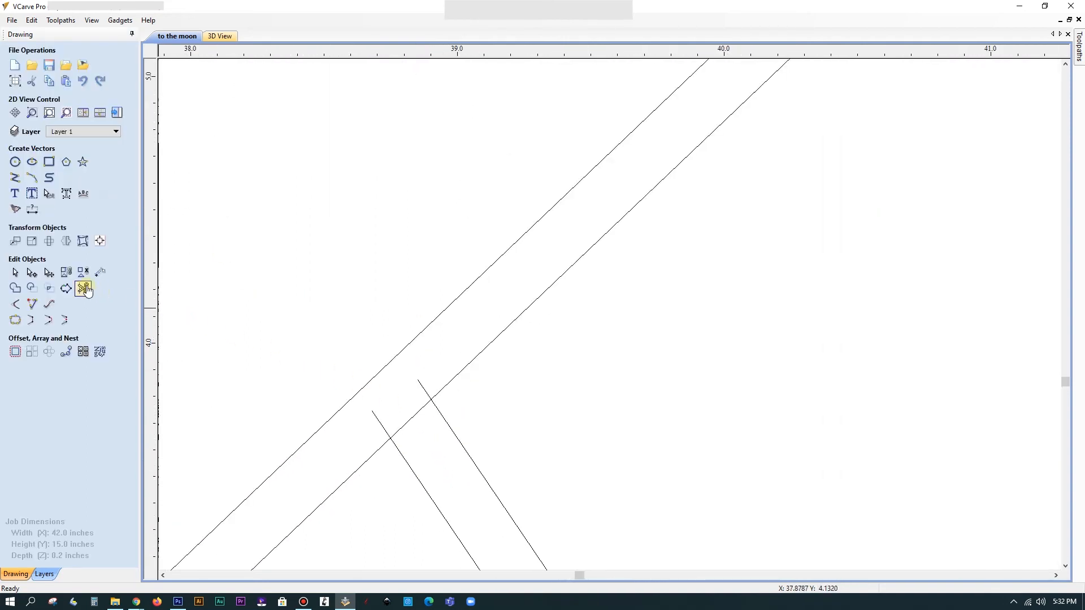
left_click(83, 288)
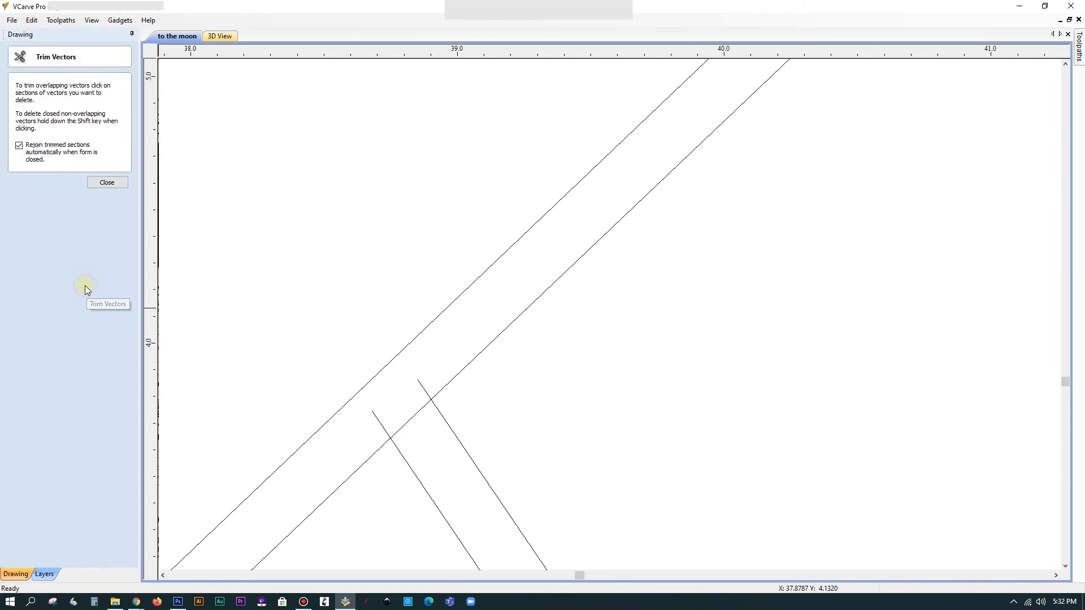
left_click(376, 420)
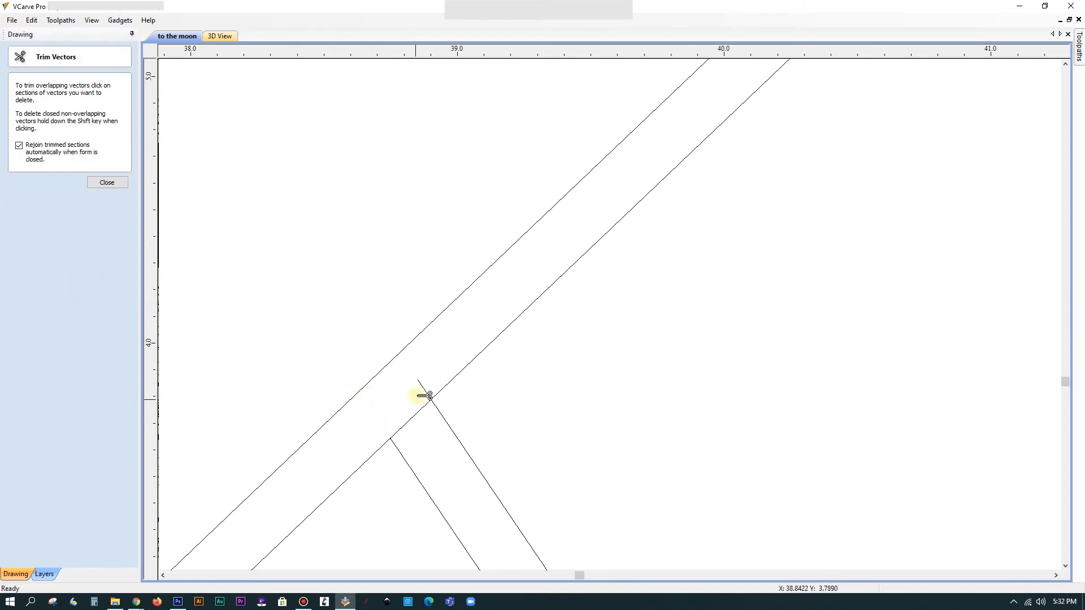
left_click(428, 389)
left_click(412, 418)
scroll(453, 419, "down", 5)
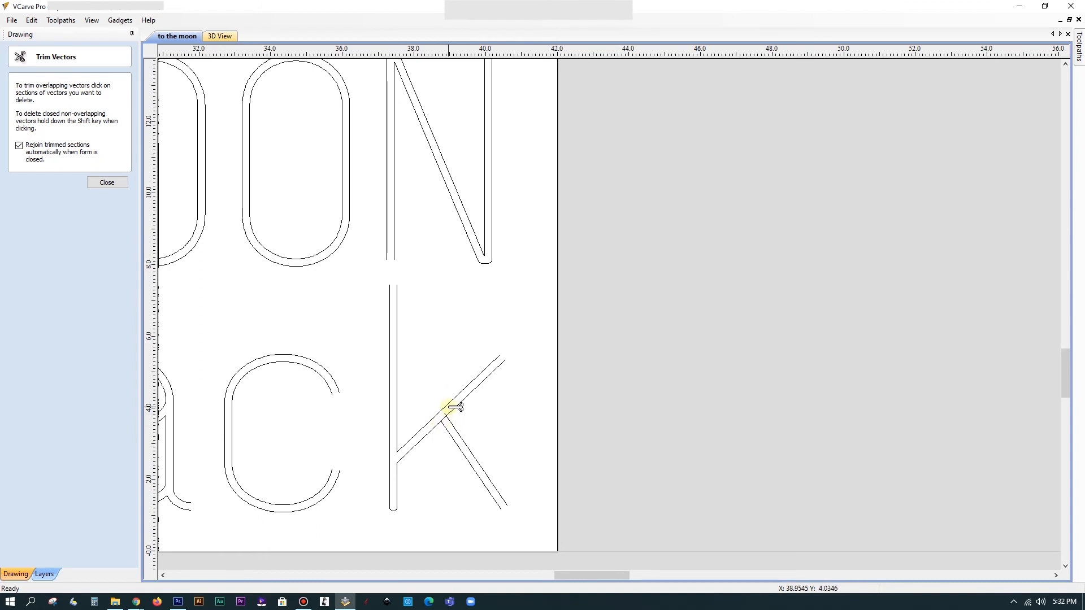
scroll(449, 423, "up", 5)
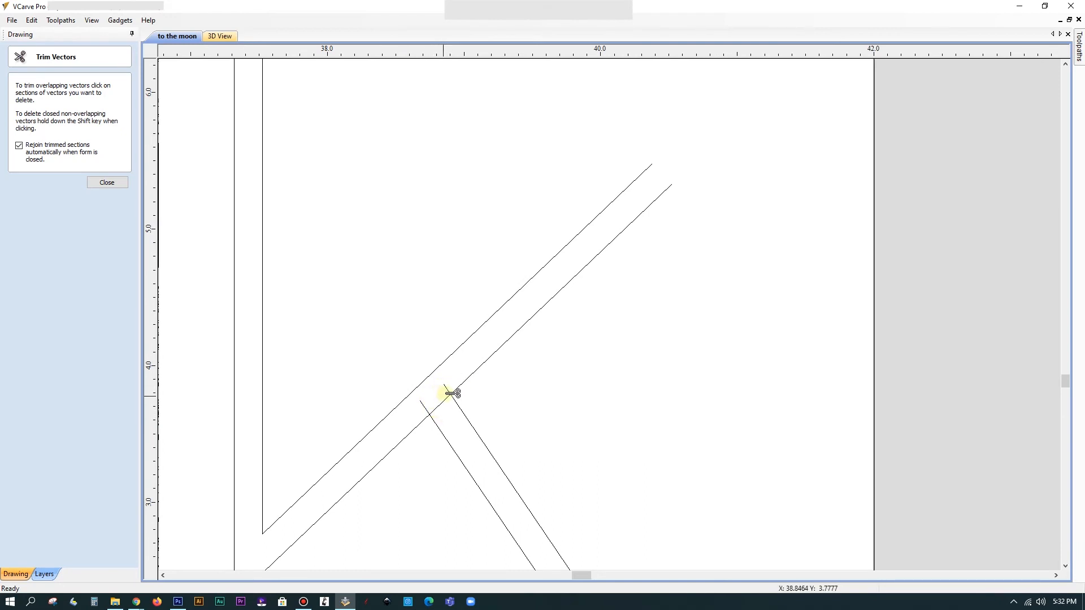
left_click(446, 390)
left_click(438, 407)
scroll(560, 337, "down", 2)
scroll(560, 338, "down", 4)
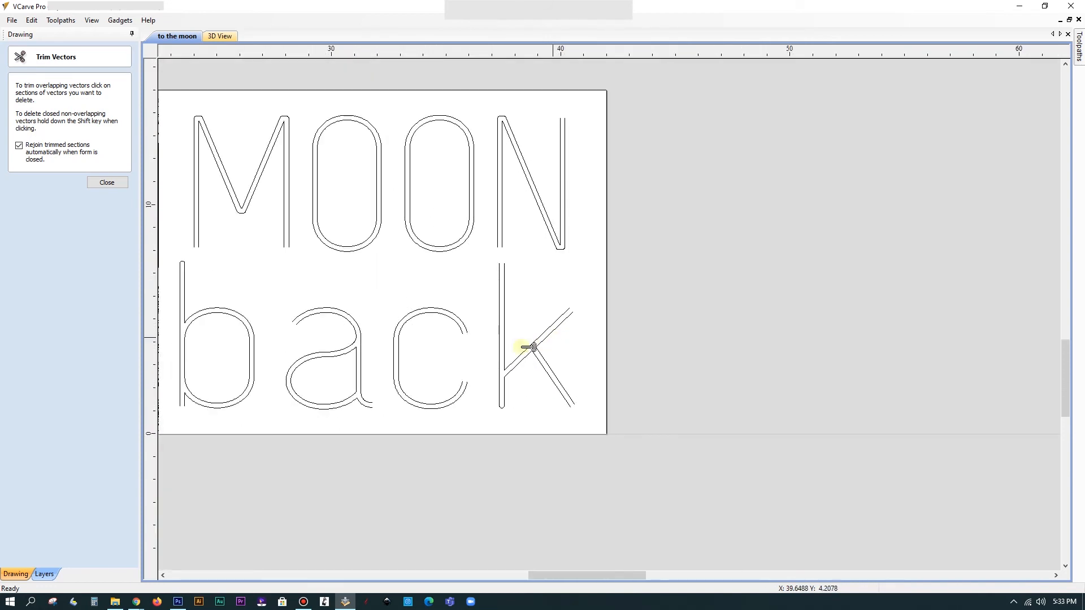
left_click(99, 184)
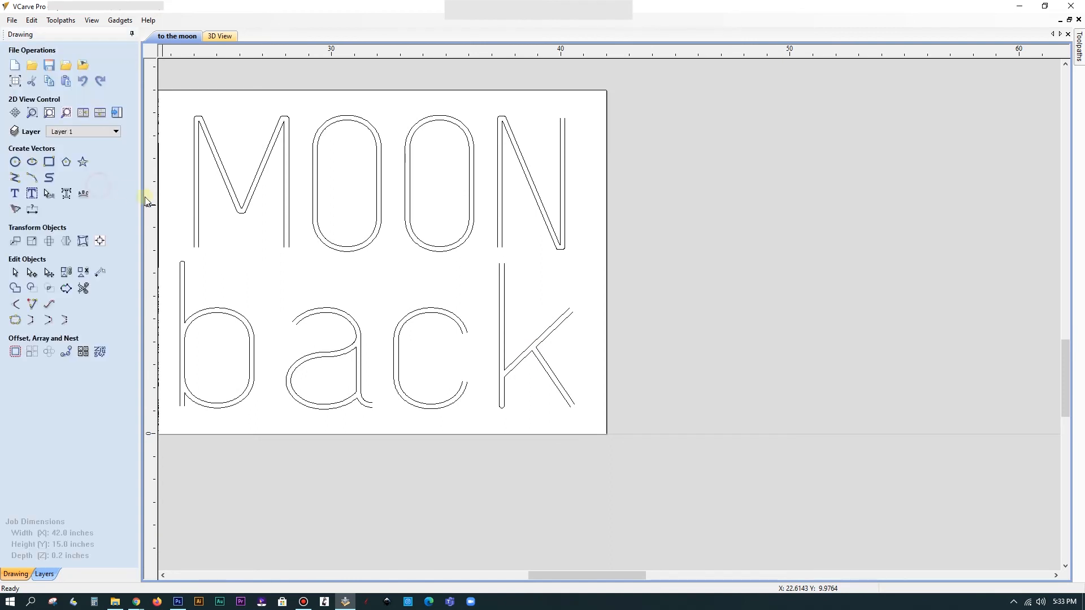
- Close the open right end of the "T" crossbar by joining its two outlines with a straight line
left_click(163, 575)
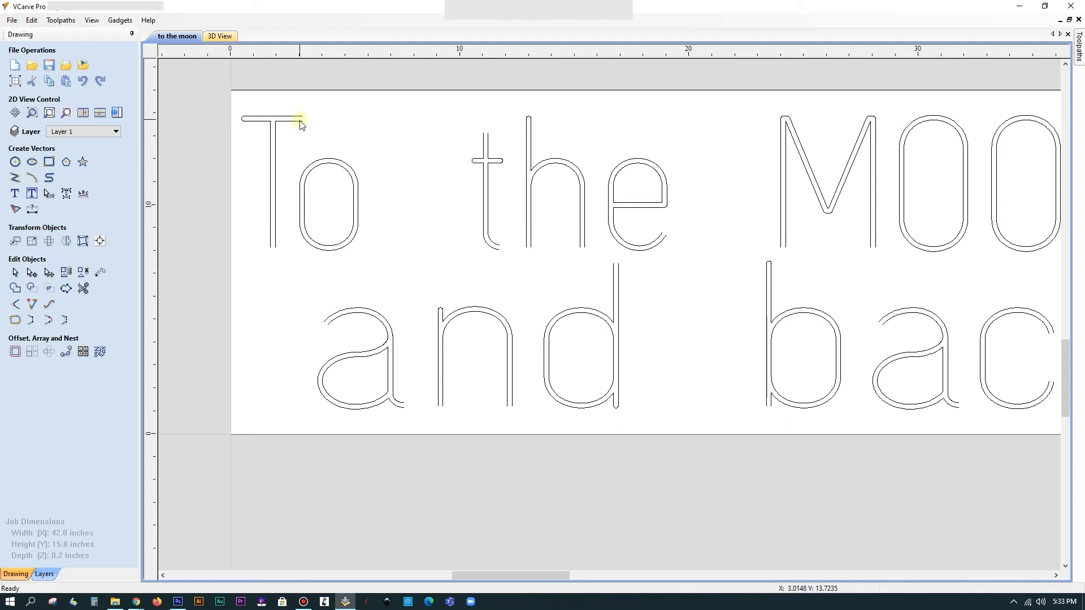
scroll(301, 123, "up", 3)
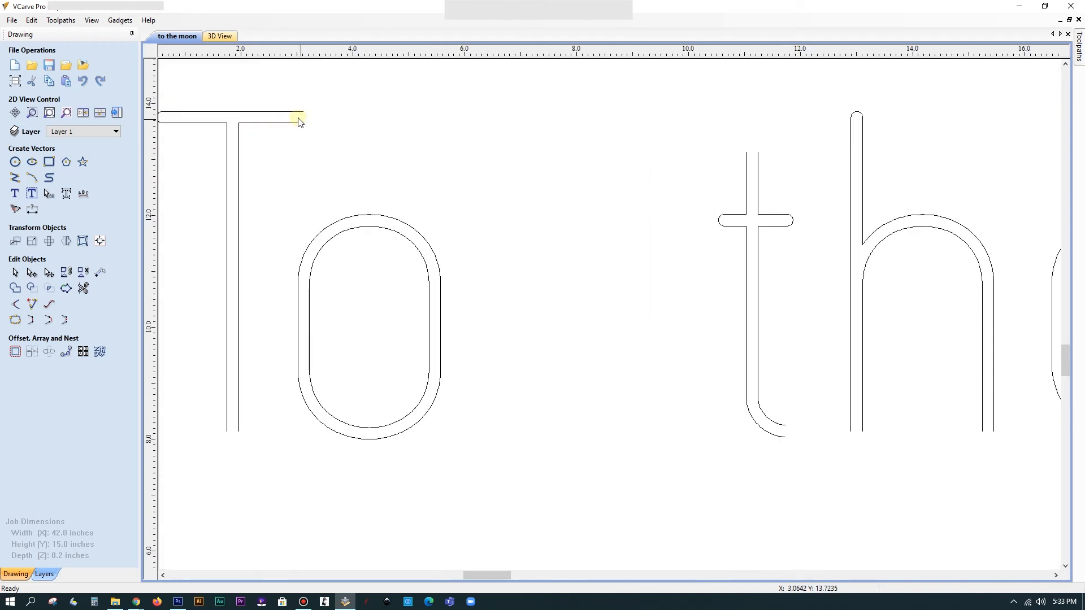
left_click(299, 116)
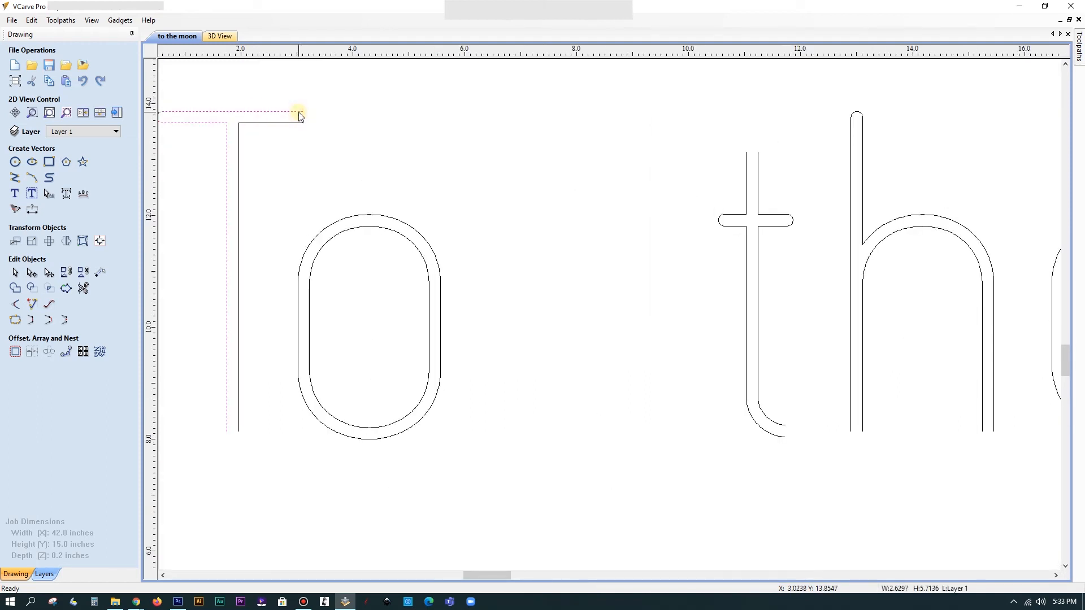
left_click(283, 123, "shift")
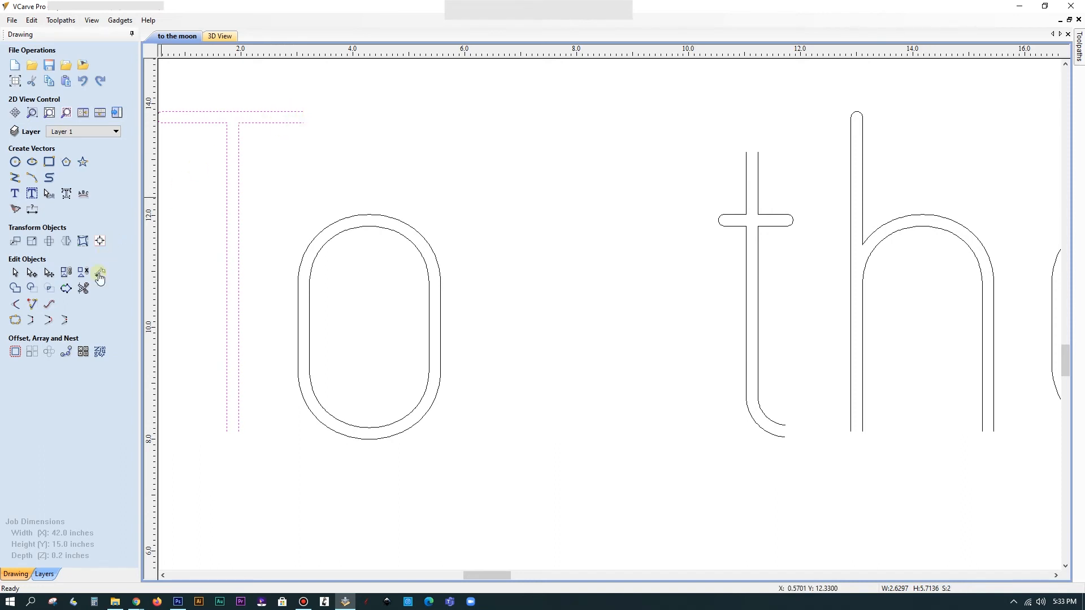
right_click(266, 124)
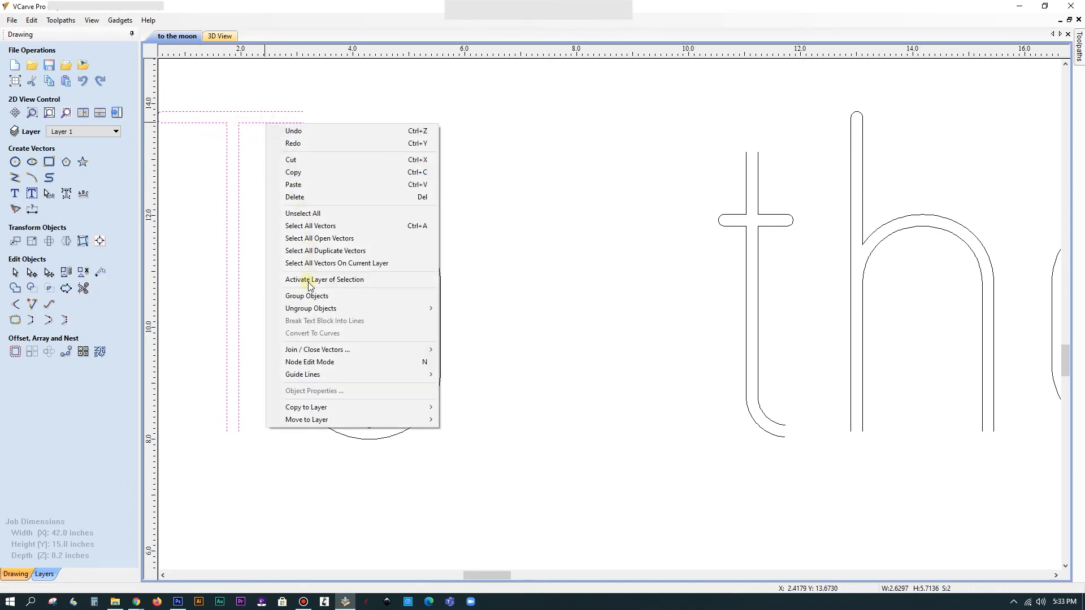
mouse_move(305, 351)
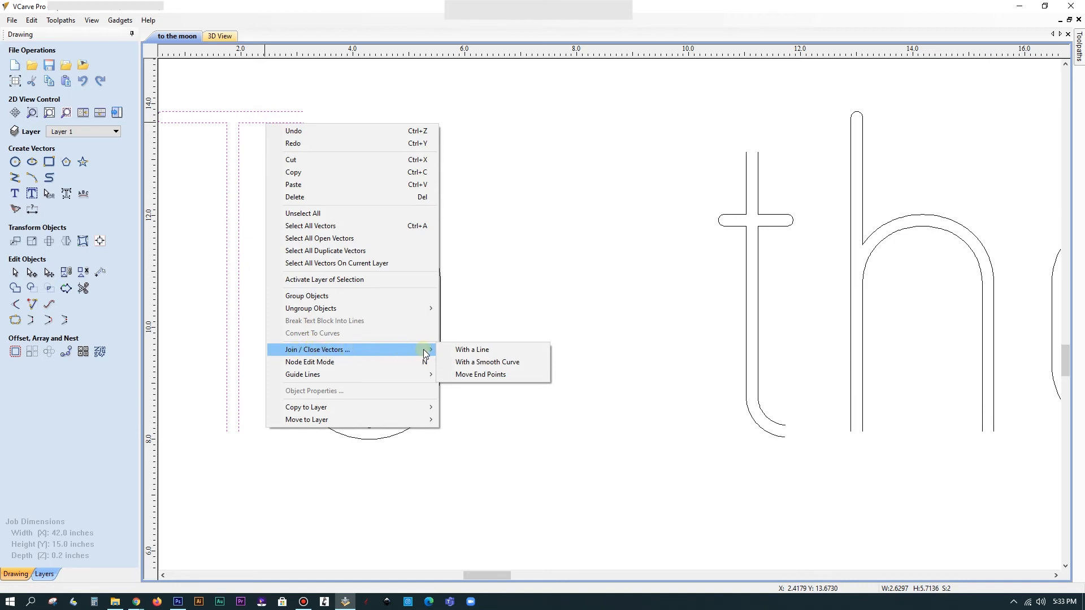
left_click(489, 351)
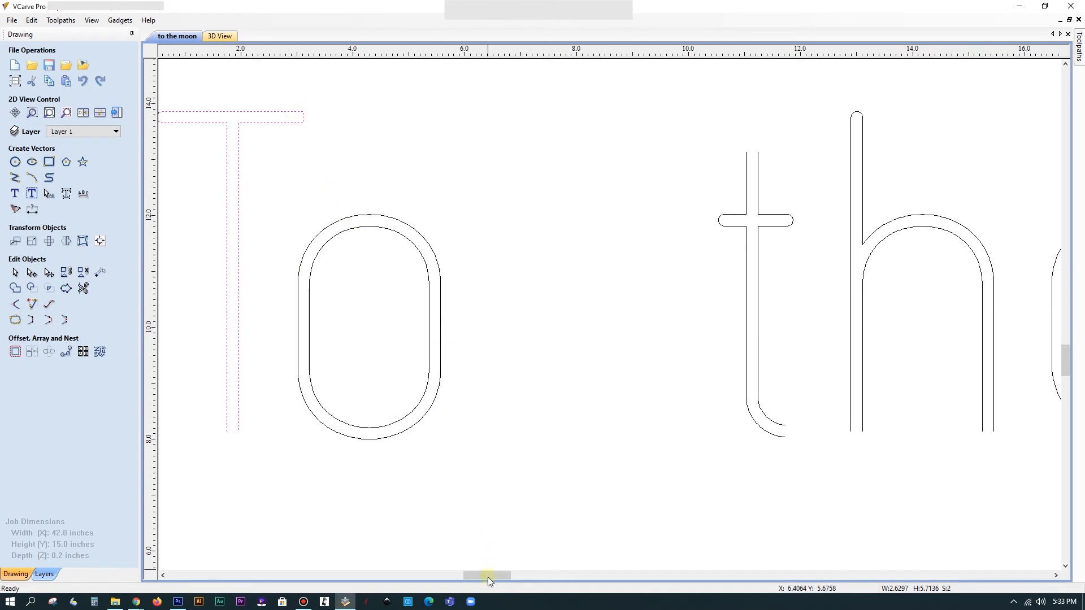
- Replace the straight line closing the right end of the "T" crossbar with a smooth curve join
left_click_drag(487, 577, 483, 578)
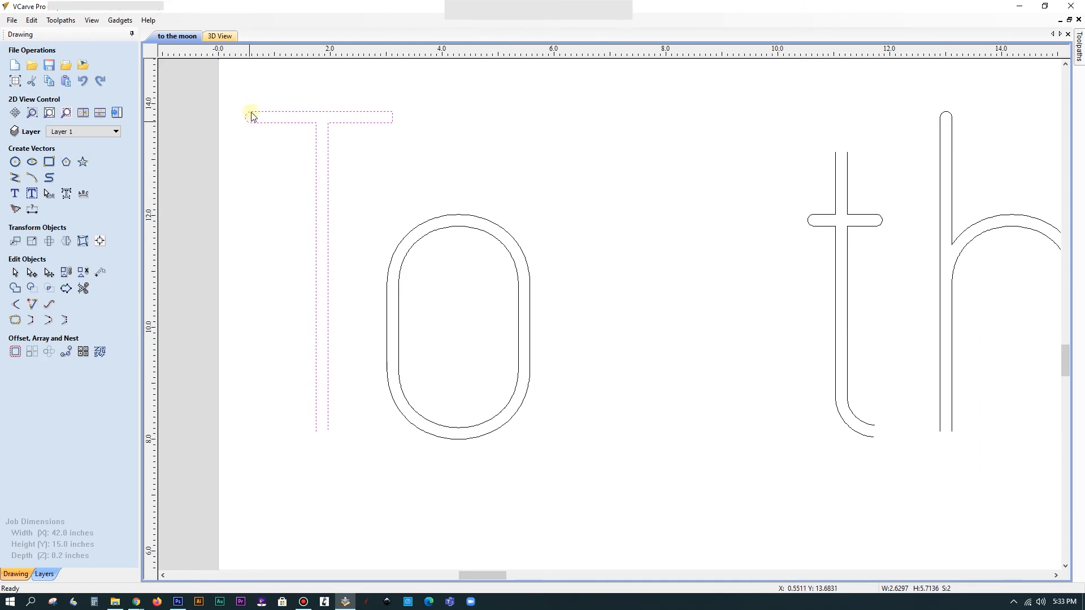
left_click(379, 119)
left_click(387, 113)
right_click(383, 123)
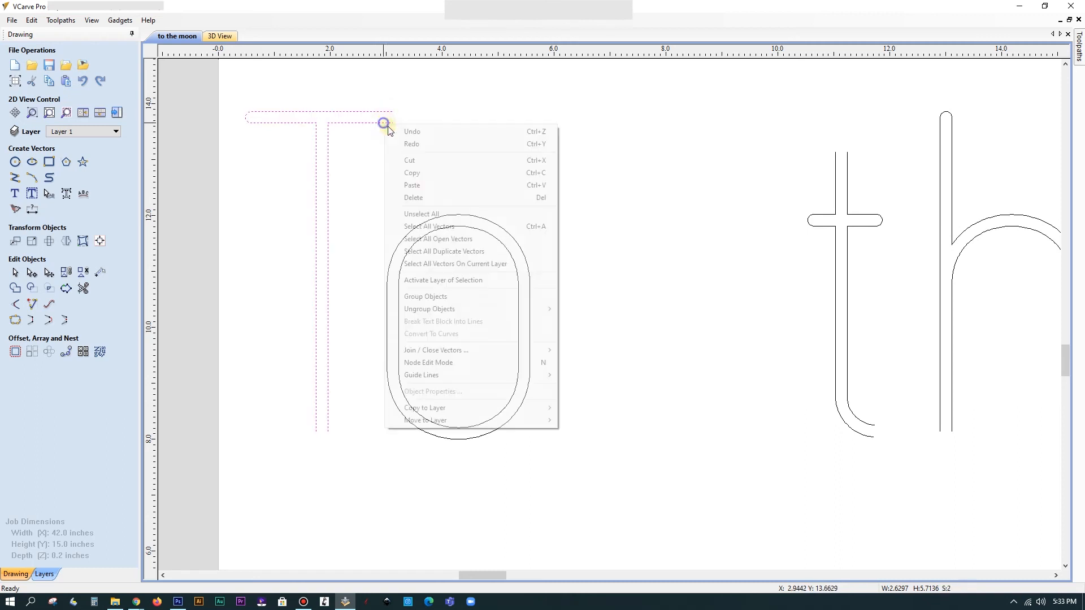
mouse_move(447, 351)
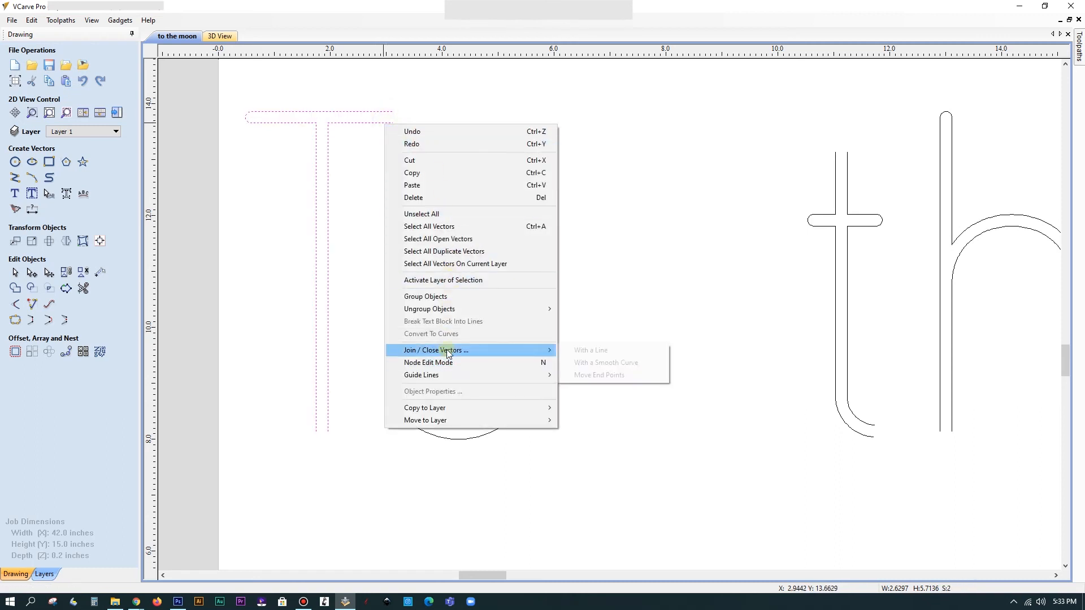
left_click(608, 362)
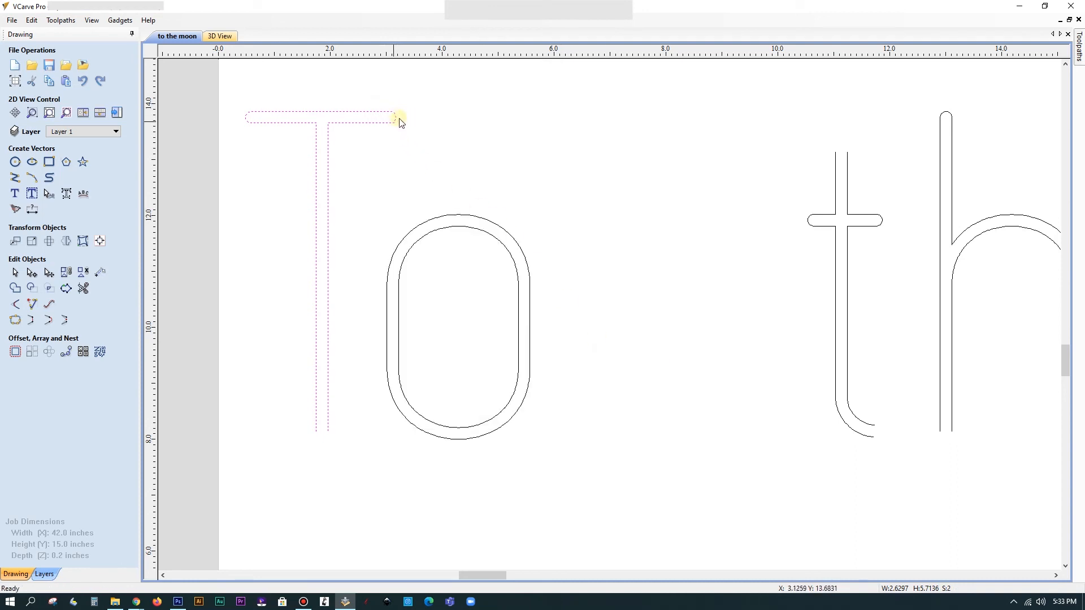
- Close the open foot of the "T" stem by joining its two outlines with a smooth curve
right_click(329, 432)
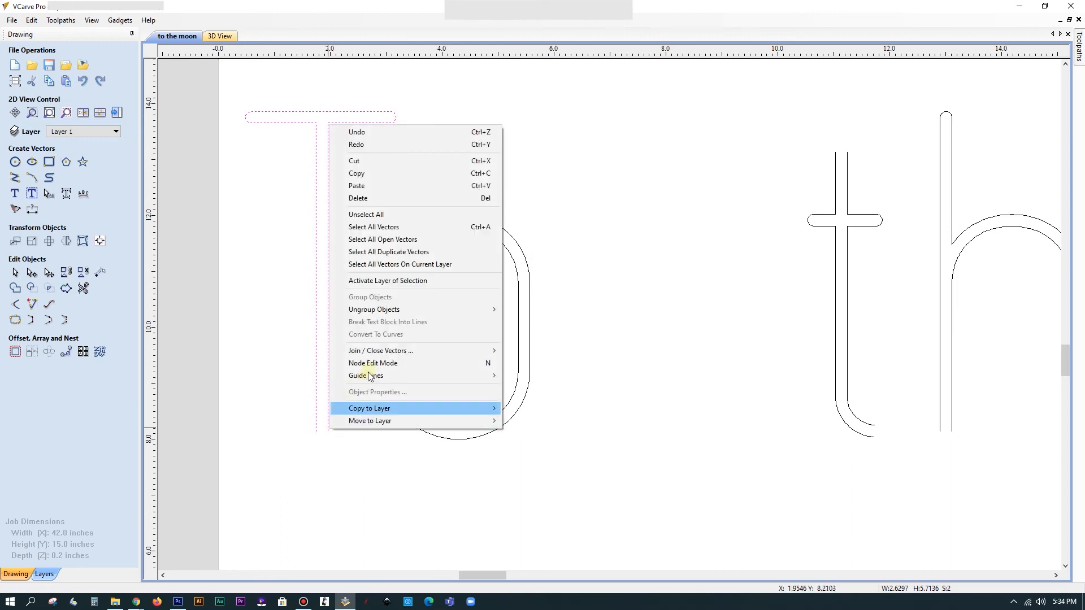
mouse_move(382, 354)
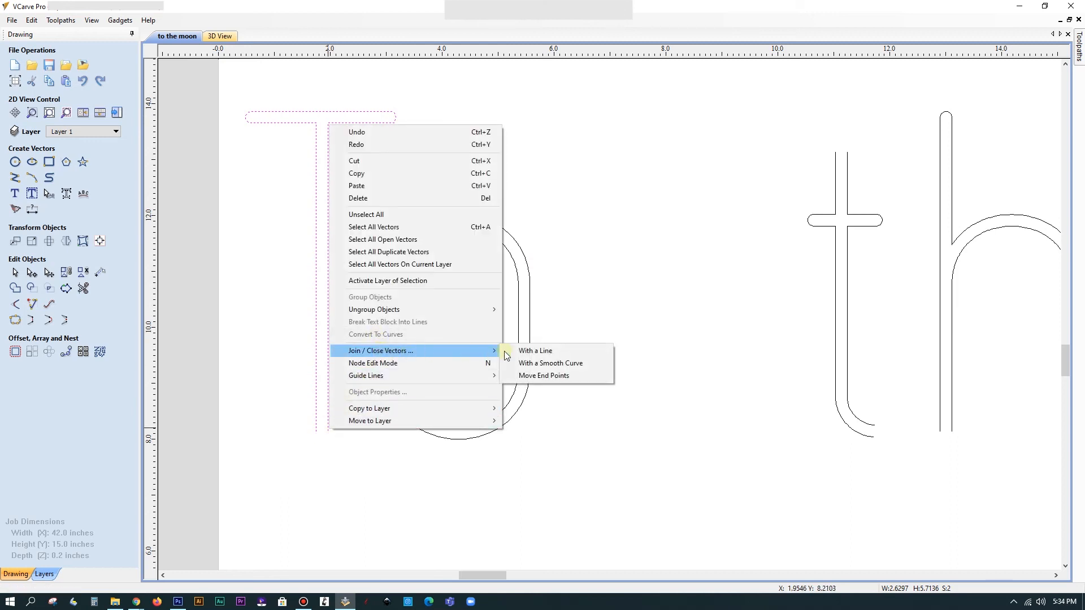
left_click(536, 351)
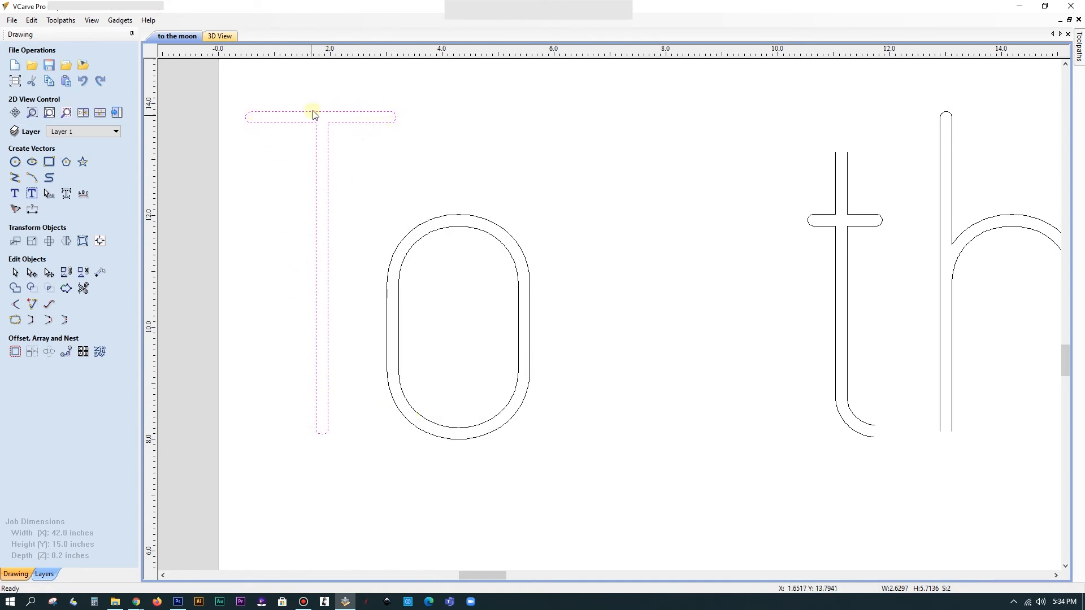
- Close the top of the stem and the curved lower end of the "t" in "the" with smooth curves
left_click(847, 184)
left_click(836, 193, "shift")
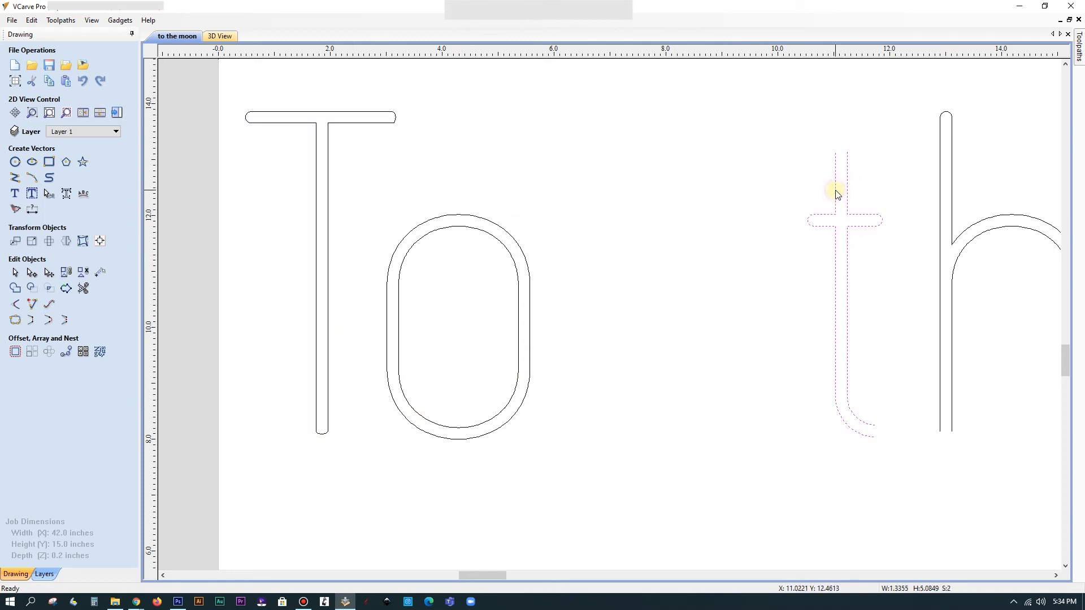
right_click(837, 194)
mouse_move(879, 418)
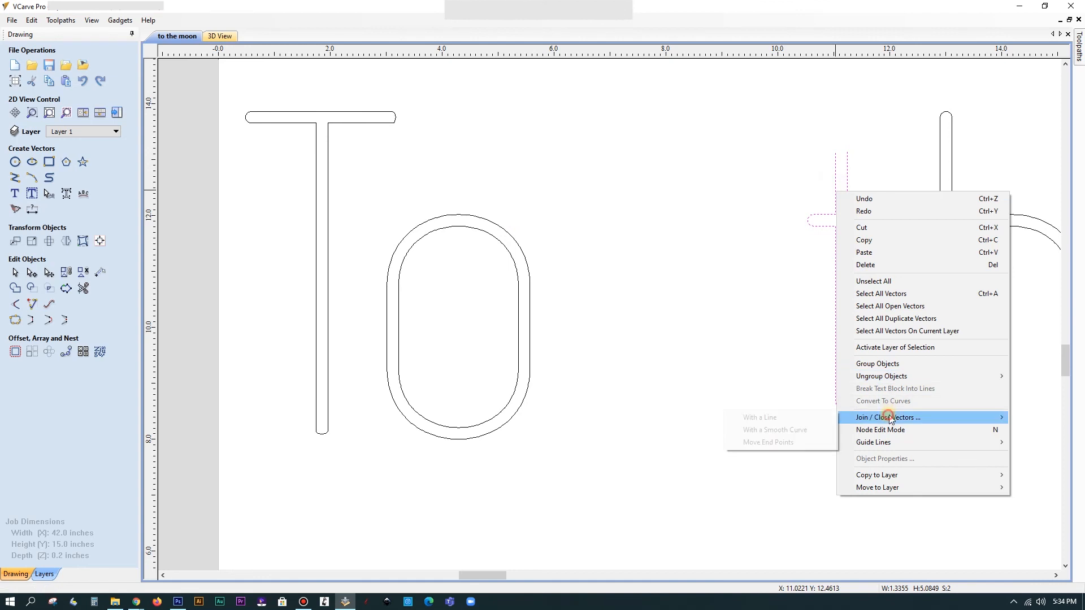
left_click(783, 432)
right_click(863, 425)
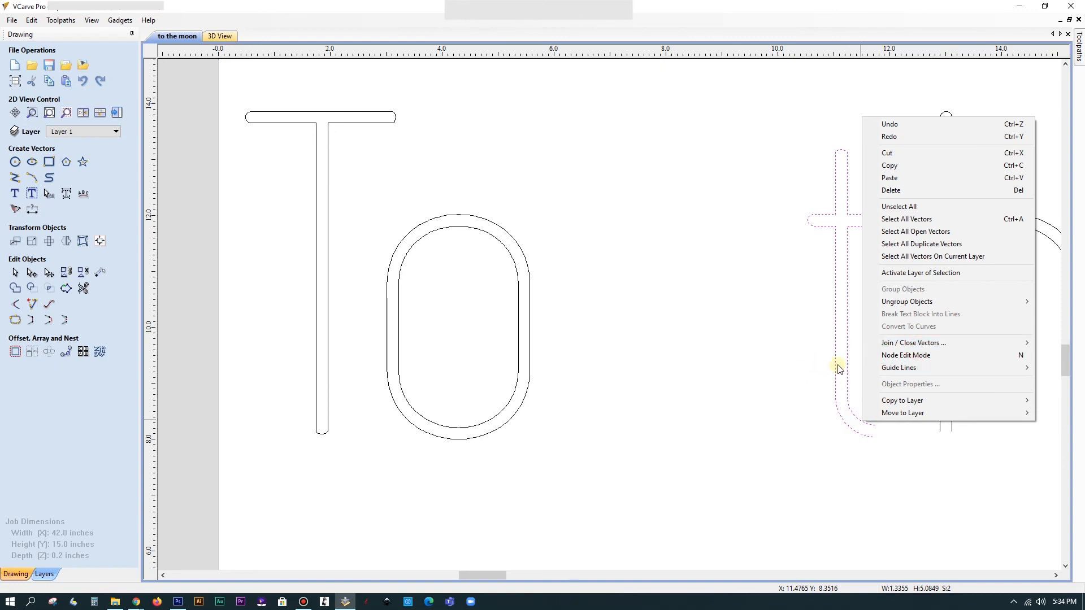
mouse_move(915, 345)
left_click(817, 354)
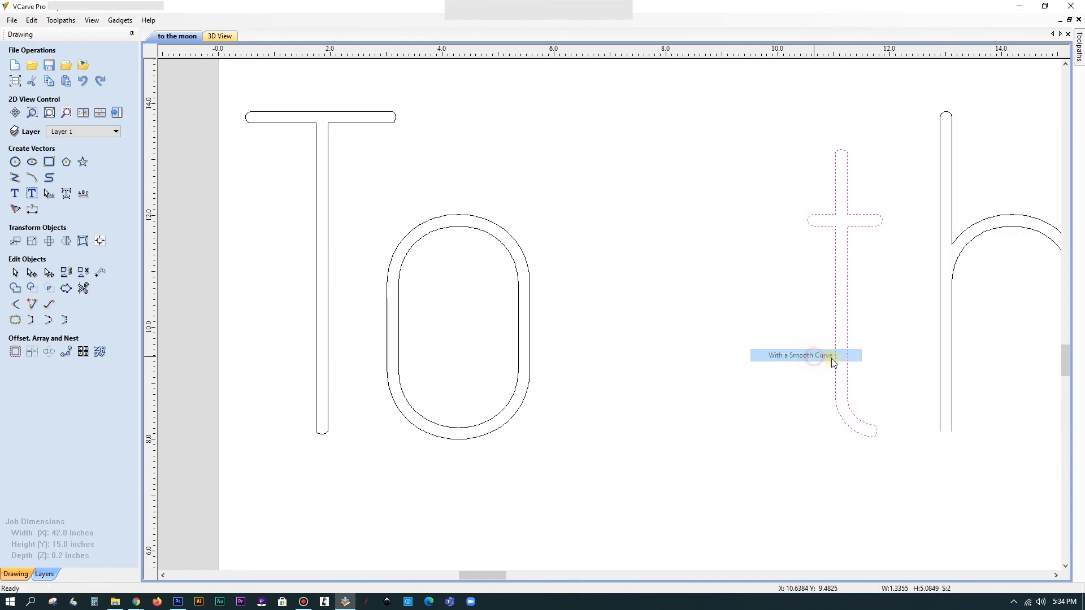
- Close the open feet of both legs of the "h" in "the" with smooth curves
left_click(1056, 575)
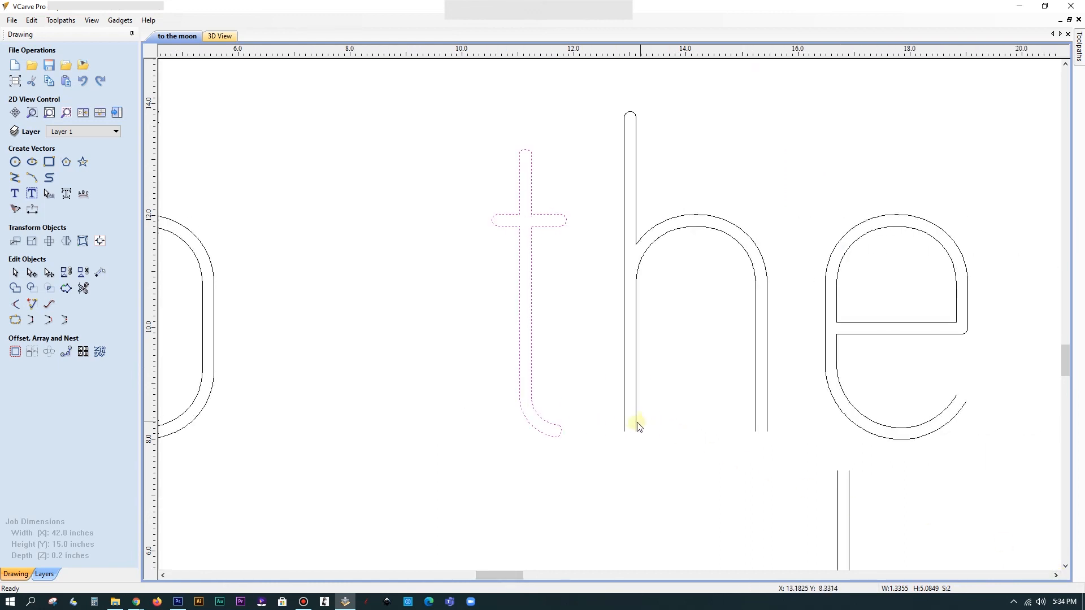
left_click(625, 429)
right_click(625, 428)
left_click(634, 440)
left_click(625, 428)
right_click(625, 428)
left_click(638, 431)
left_click(624, 425)
right_click(624, 425)
mouse_move(798, 347)
left_click(836, 361)
right_click(768, 422)
left_click(969, 358)
- Join the outlines of the "e" in "the" and close its lower open end with a smooth curve
left_click(951, 414)
left_click(947, 412)
right_click(947, 413)
mouse_move(932, 344)
left_click(895, 353)
right_click(953, 415)
mouse_move(961, 327)
left_click(881, 344)
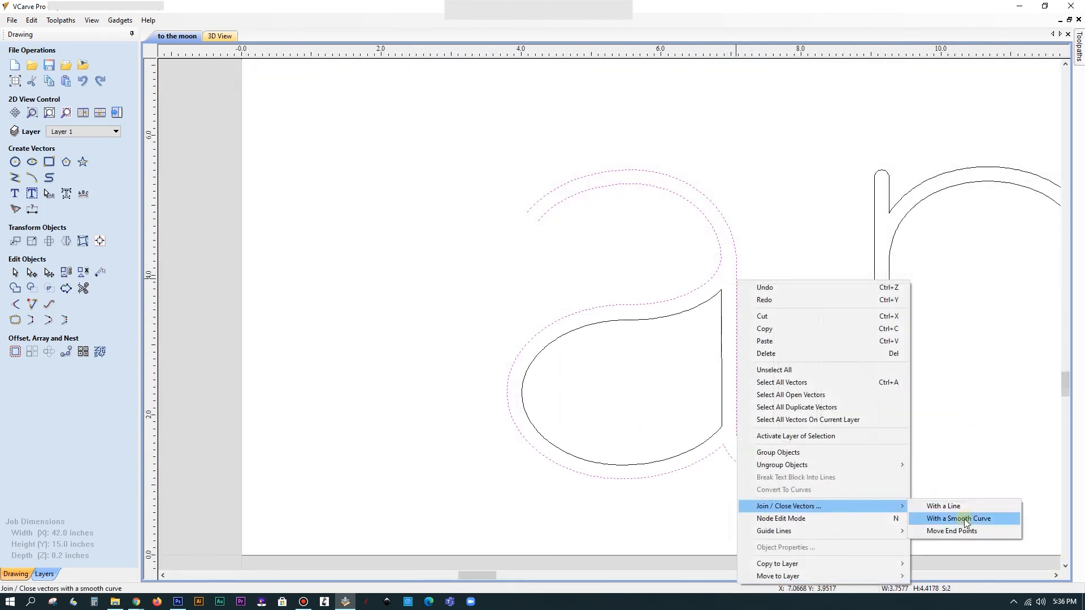
- Close the tail and the upper-left end of the "a" in "and" with smooth curves
left_click(947, 517)
right_click(543, 213)
mouse_move(599, 439)
left_click(768, 452)
- Close the open feet of both legs of the "n" in "and" with smooth curves
left_click(874, 383)
right_click(875, 386)
mouse_move(906, 309)
left_click(830, 321)
left_click(1055, 575)
right_click(604, 457)
mouse_move(751, 381)
left_click(830, 391)
- Close the open foot of the "d" stem in "and"
left_click_drag(1065, 380, 1066, 372)
left_click(928, 354)
right_click(928, 355)
left_click(928, 326)
left_click(948, 373)
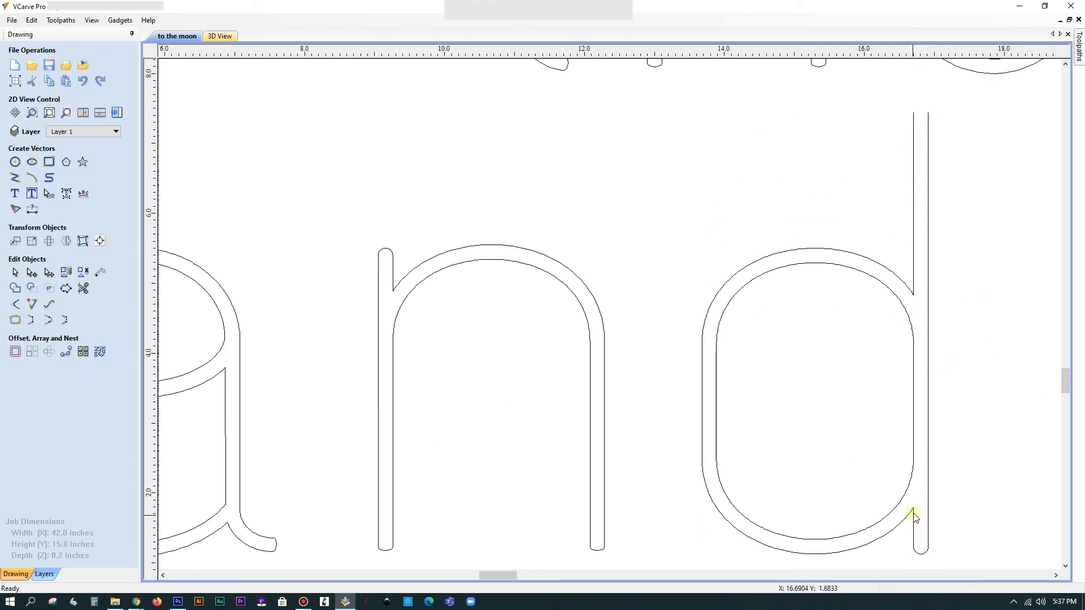
- Try to join the two outer outline segments of the "d" in "and" at the upper left of its bowl
left_click(929, 146)
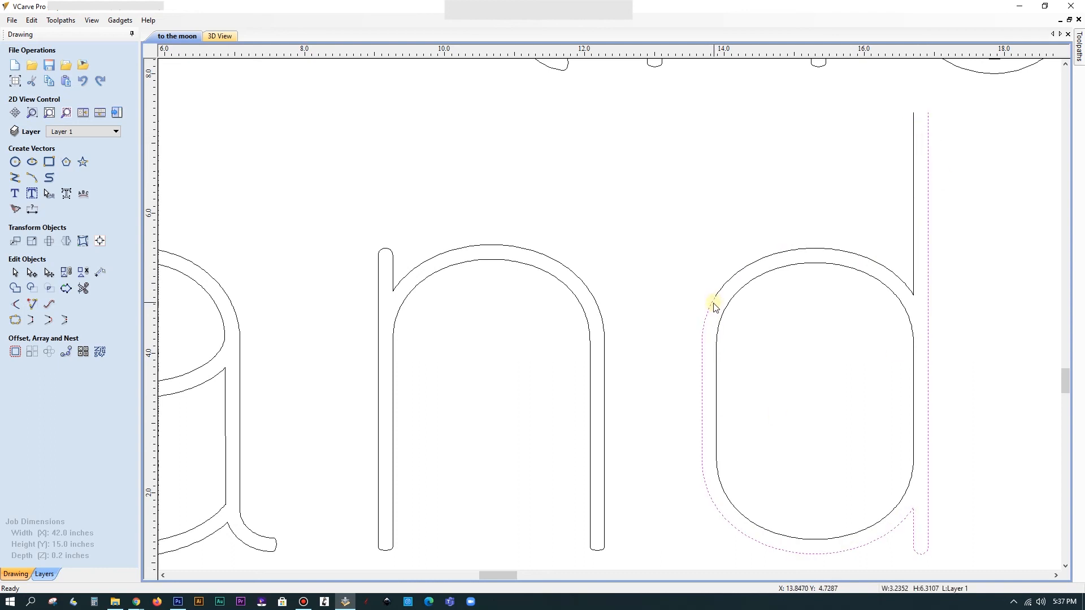
left_click(736, 273, "shift")
right_click(737, 273)
mouse_move(768, 501)
left_click(984, 503)
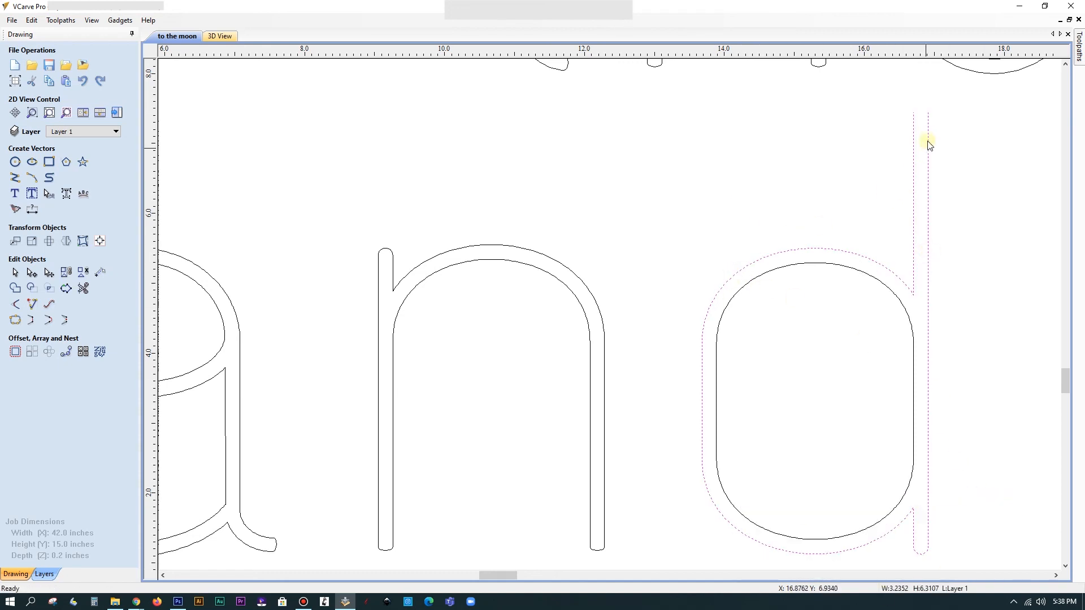
left_click(950, 134)
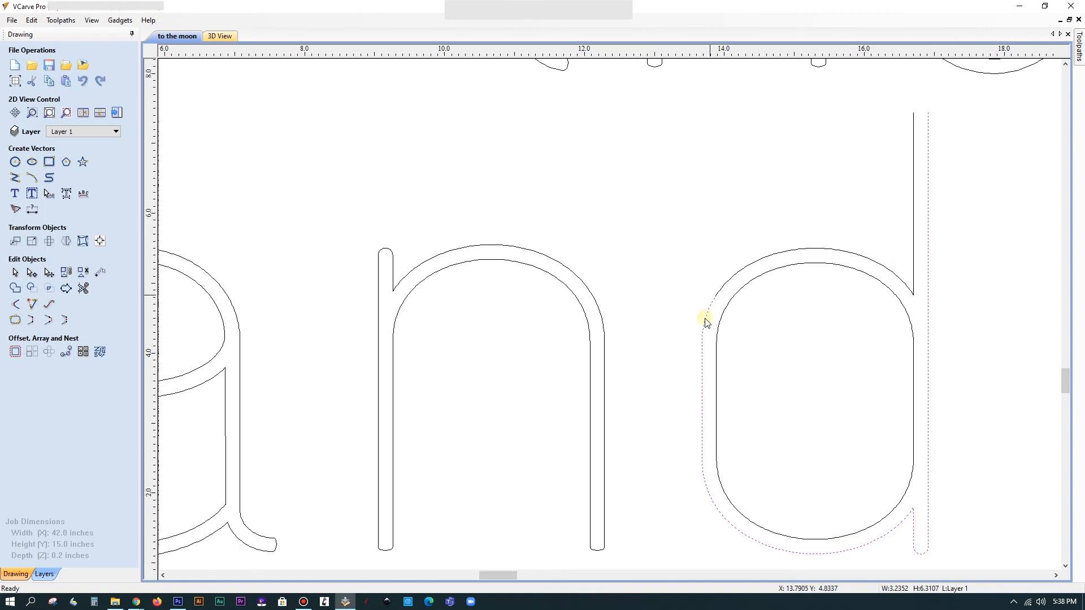
- Join the two outer outline segments of the "d" in "and" and close the top of its stem with a smooth curve
right_click(737, 274)
mouse_move(768, 495)
left_click(984, 500)
right_click(928, 119)
mouse_move(938, 341)
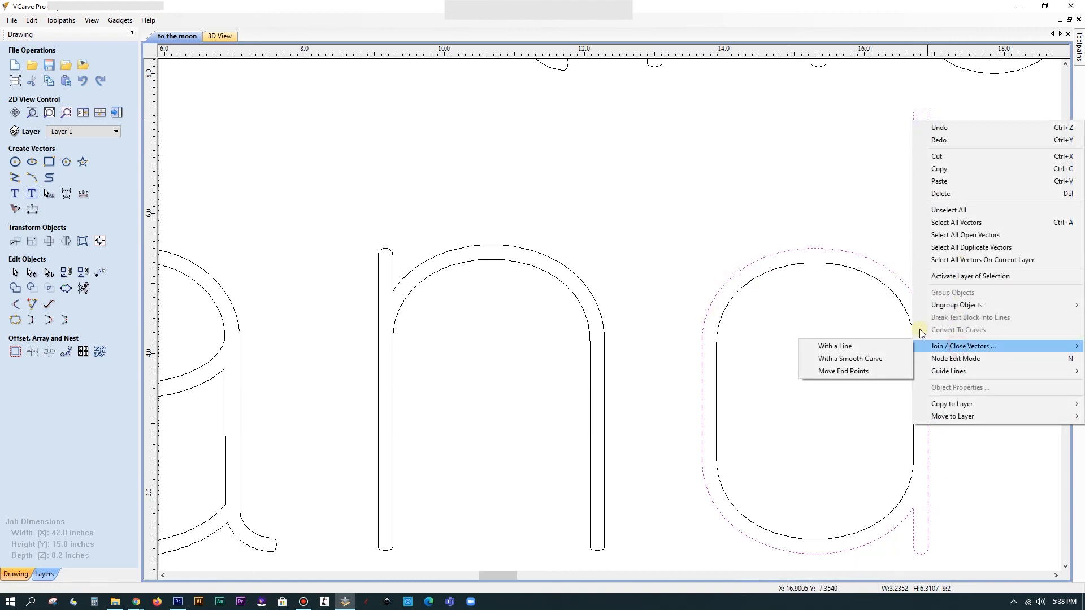
left_click(900, 359)
- Close the open top and foot of the "b" stem in "back" with smooth curves
left_click(1056, 576)
scroll(904, 441, "down", 5)
scroll(1039, 562, "up", 4)
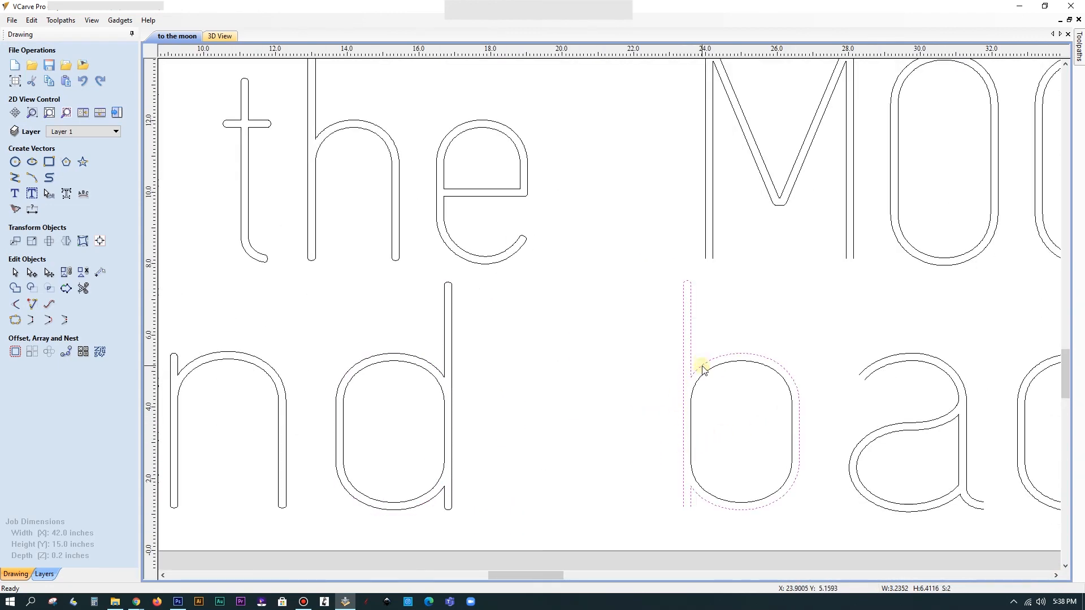
right_click(696, 374)
mouse_move(870, 300)
left_click(932, 297)
left_click(768, 361)
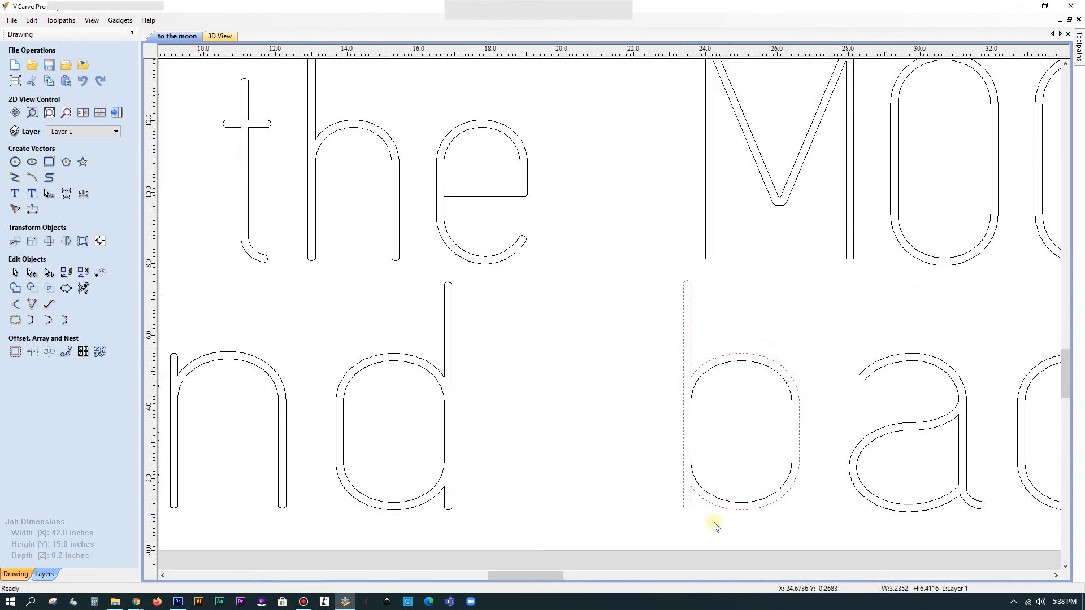
right_click(691, 505)
mouse_move(740, 425)
left_click(905, 438)
- Close the upper-left end and the tail of the "a" in "back" with smooth curves
left_click(947, 369)
right_click(952, 371)
mouse_move(949, 357)
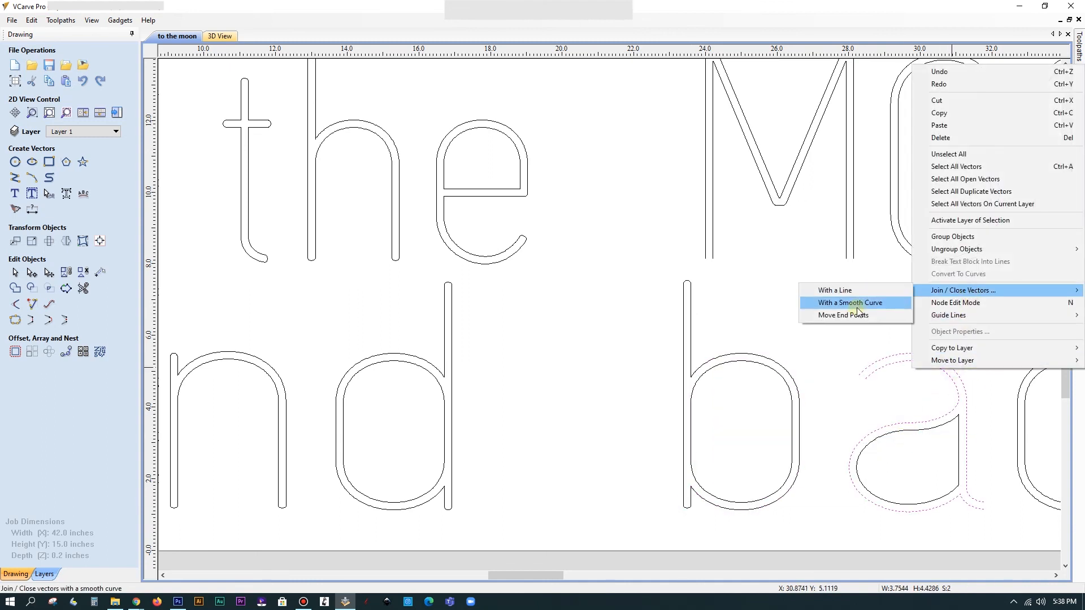
left_click(859, 312)
right_click(979, 505)
mouse_move(956, 421)
left_click(836, 449)
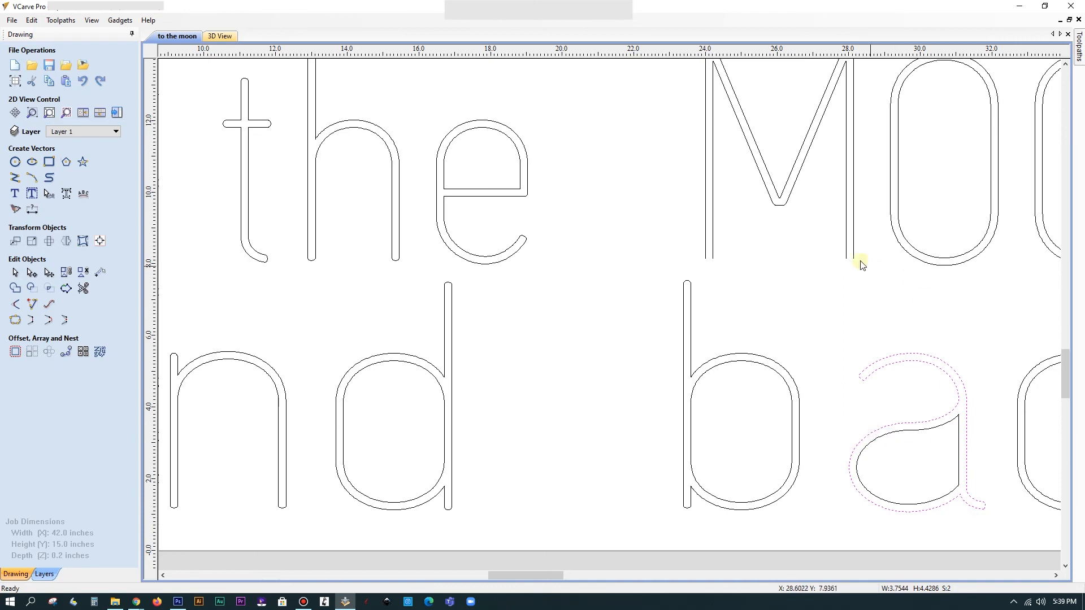
- Close the open feet of both legs of the "M" in "MOON" with smooth curves
left_click(713, 259)
right_click(713, 255)
mouse_move(791, 480)
left_click(907, 493)
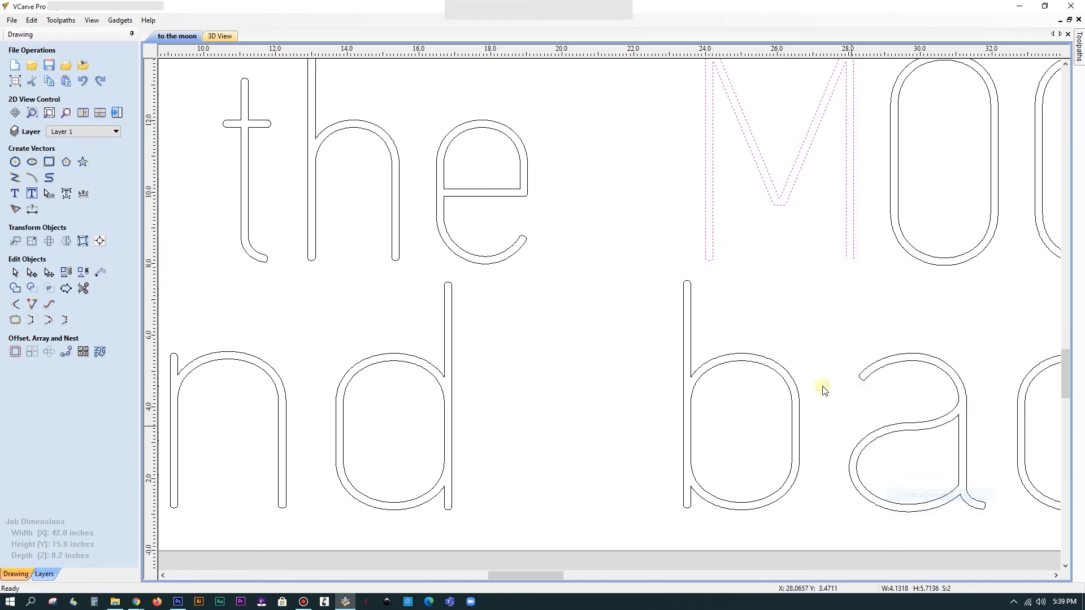
right_click(854, 255)
mouse_move(912, 482)
left_click(821, 493)
- Close the open ends of the "c" in "back" with smooth curves
left_click(1056, 575)
left_click(770, 391)
right_click(760, 385)
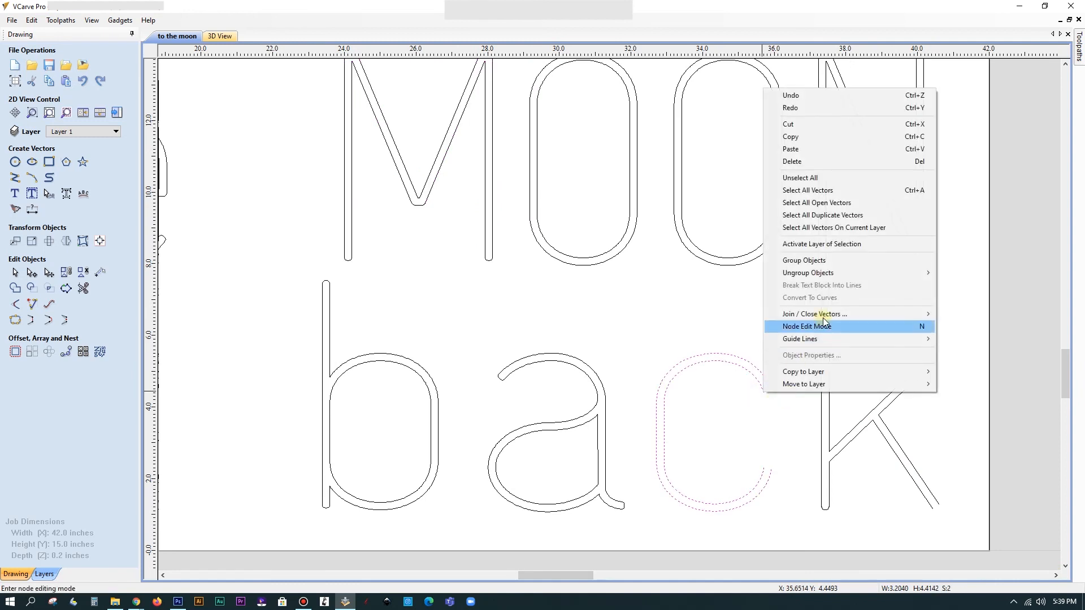
right_click(749, 377)
mouse_move(834, 302)
left_click(955, 312)
- Close the foot of the left stem and the top of the right stem of the "N" in "MOON"
left_click(820, 252)
left_click(823, 252, "shift")
right_click(823, 256)
mouse_move(893, 477)
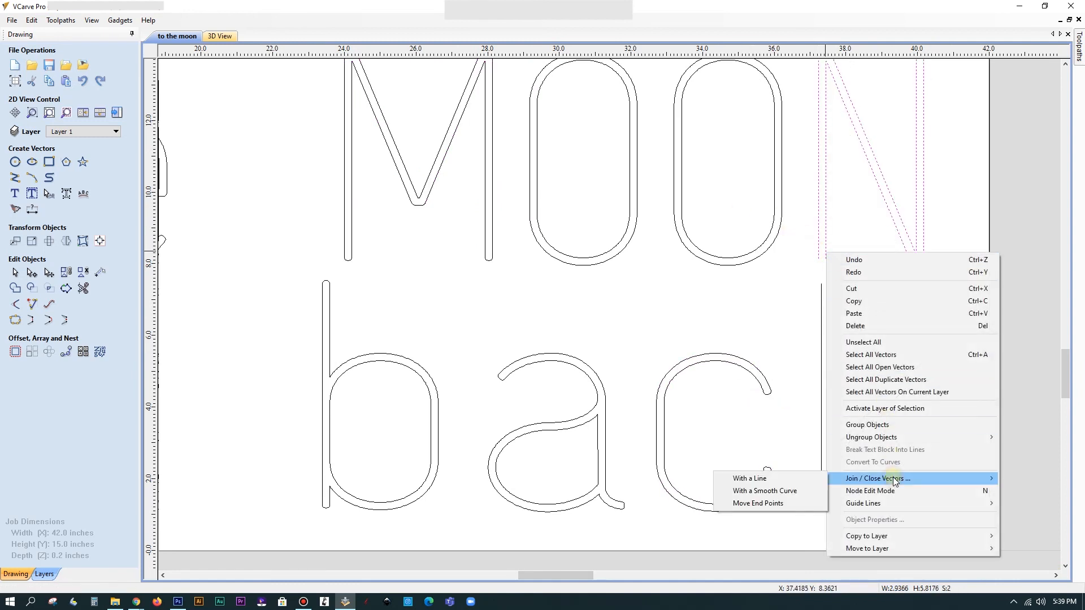
left_click(751, 478)
left_click(1063, 65)
right_click(922, 145)
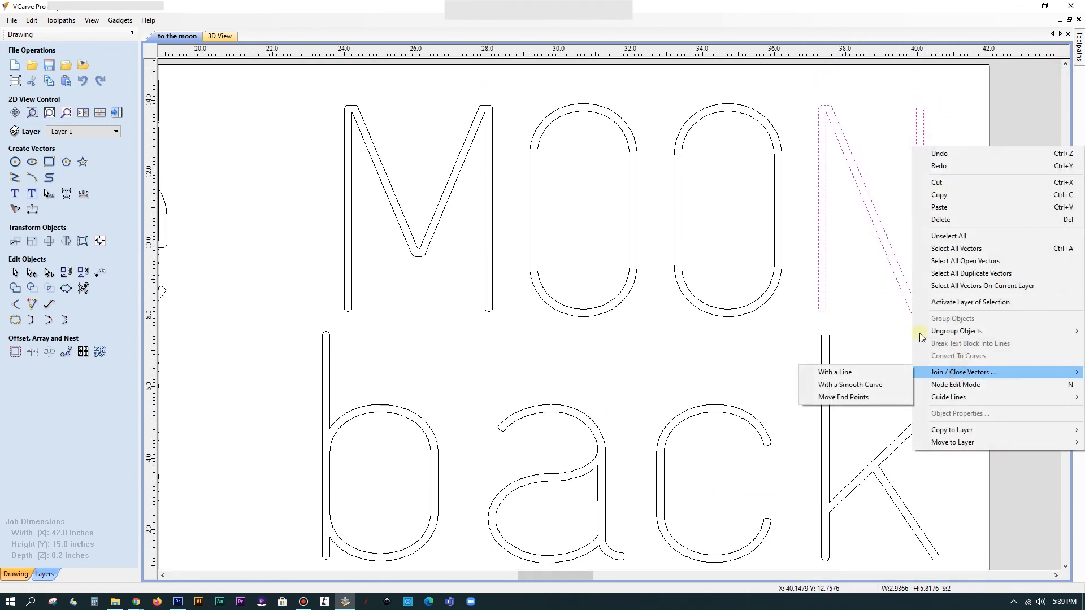
mouse_move(940, 373)
left_click(890, 385)
- Close the open ends of the lower leg and the upper arm of the "k" in "back"
left_click(824, 423)
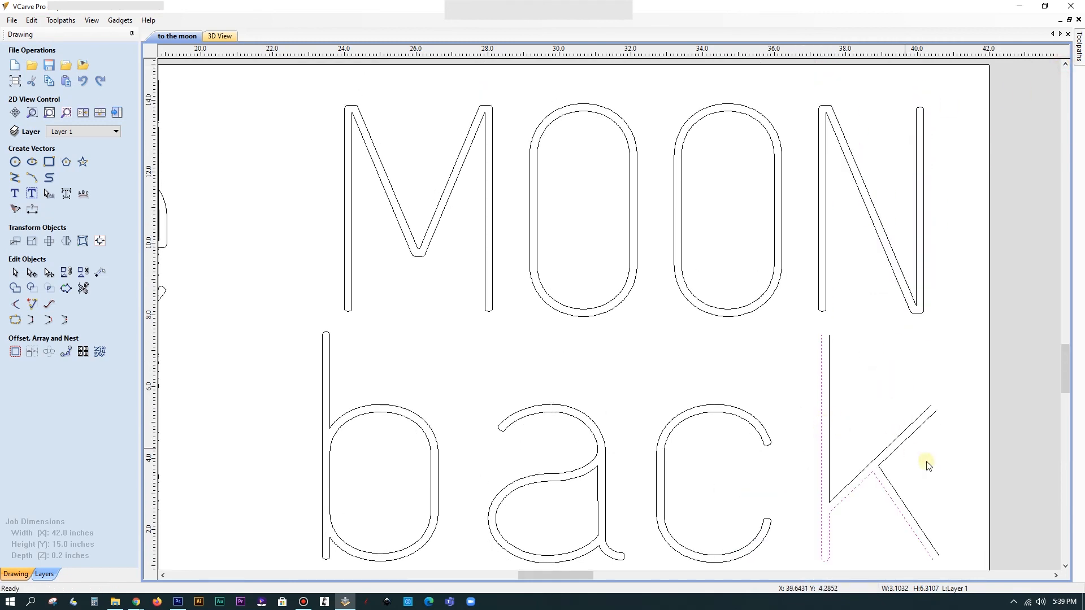
right_click(902, 503)
left_click(1008, 440)
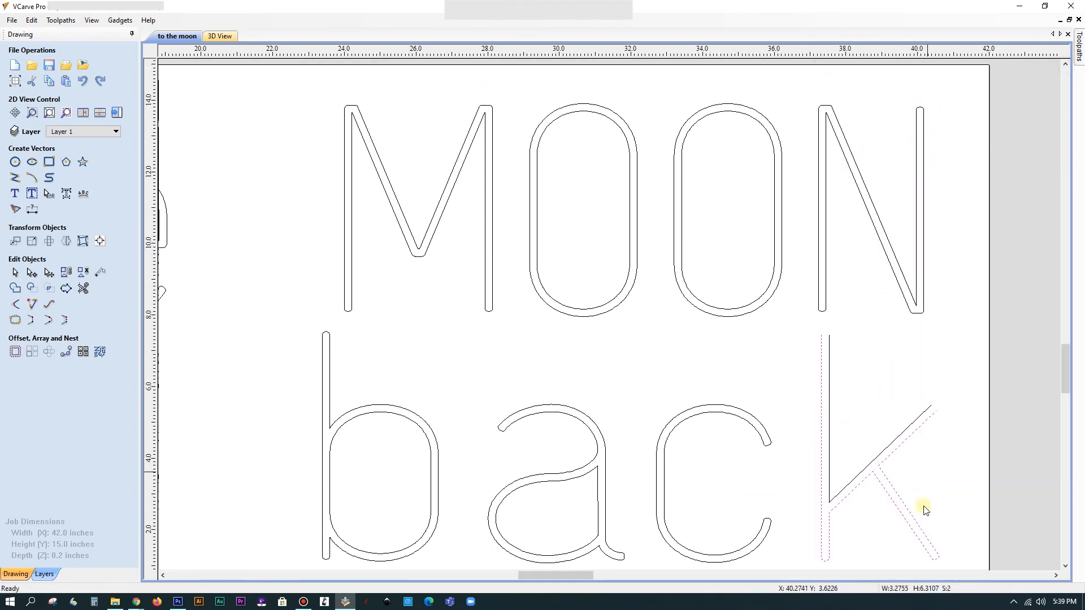
right_click(892, 452)
left_click(868, 377)
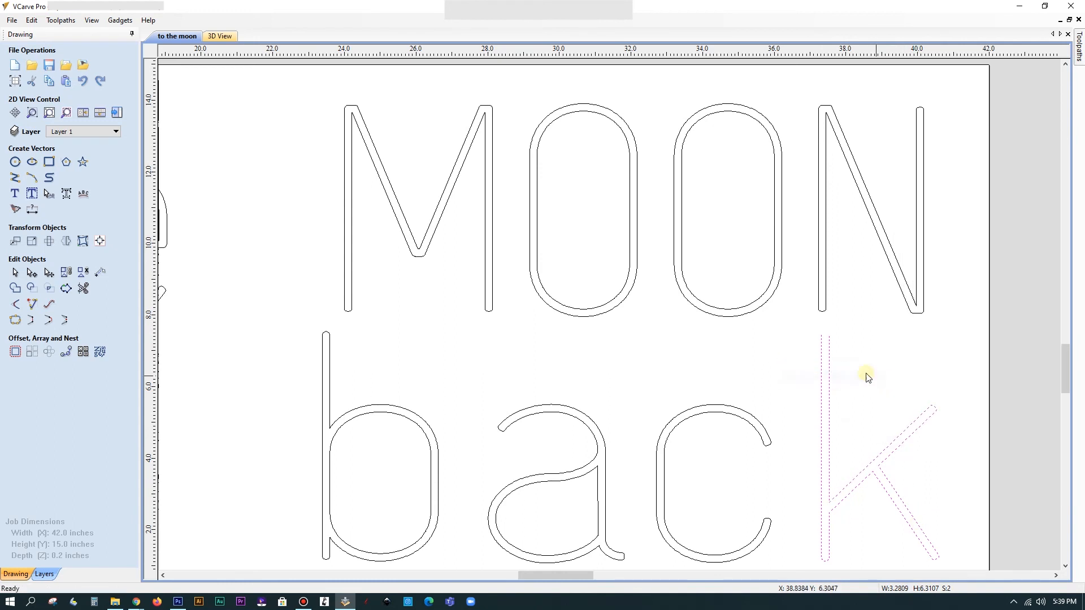
- Close the open top of the "k" stem in "back" with a smooth curve and clear the selection
right_click(832, 382)
mouse_move(909, 303)
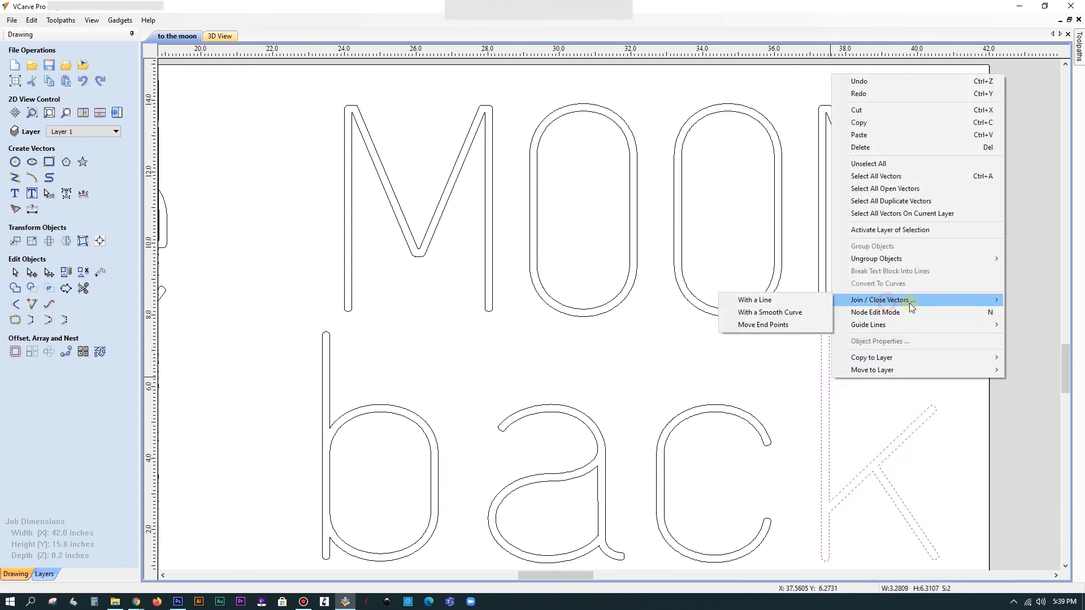
left_click(788, 313)
scroll(890, 423, "down", 2)
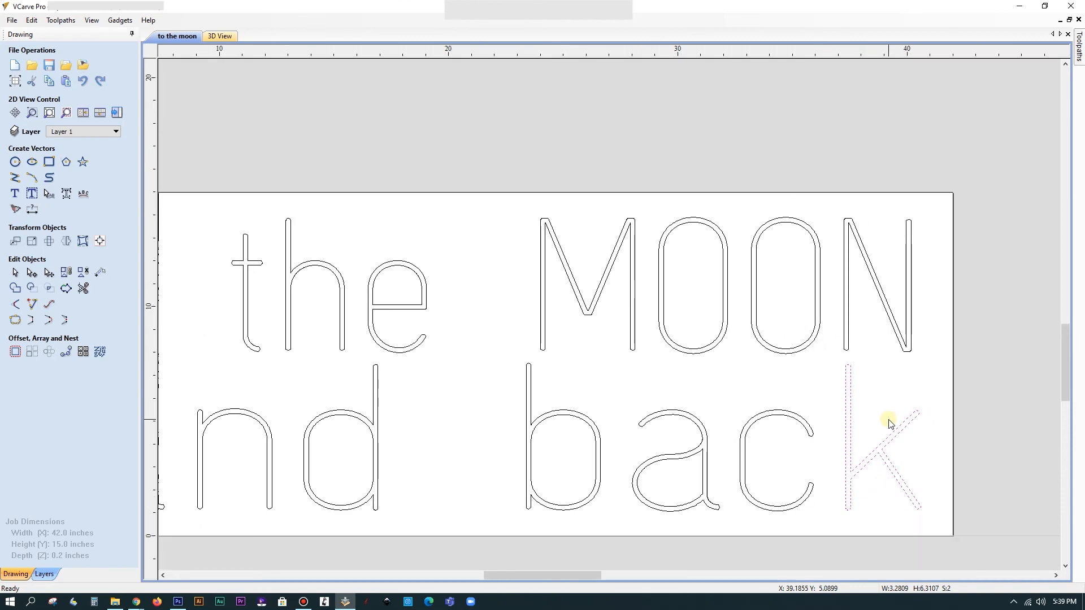
scroll(891, 424, "down", 1)
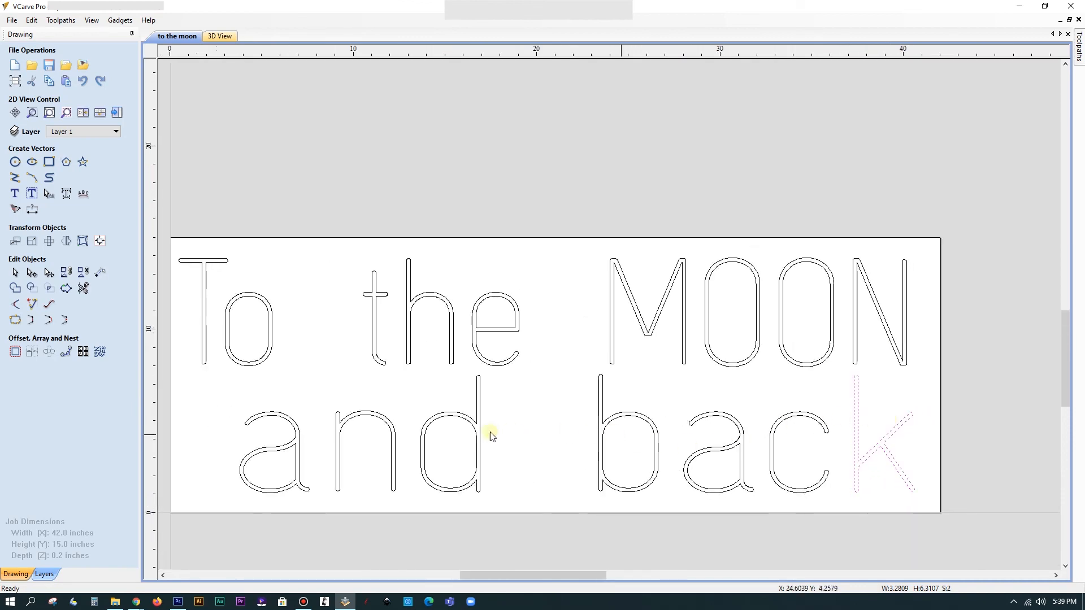
left_click(770, 189)
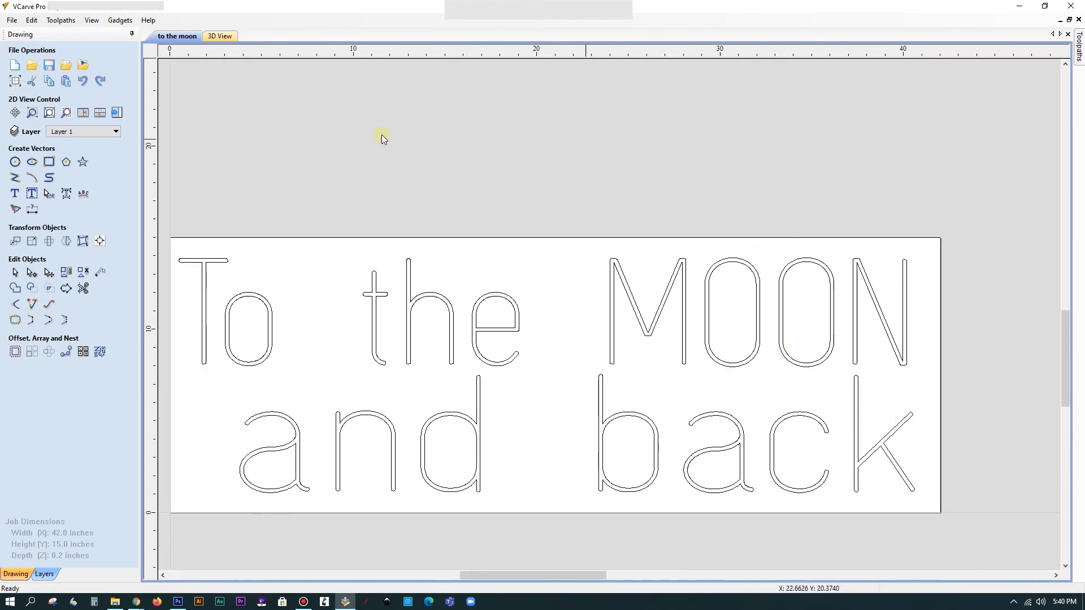